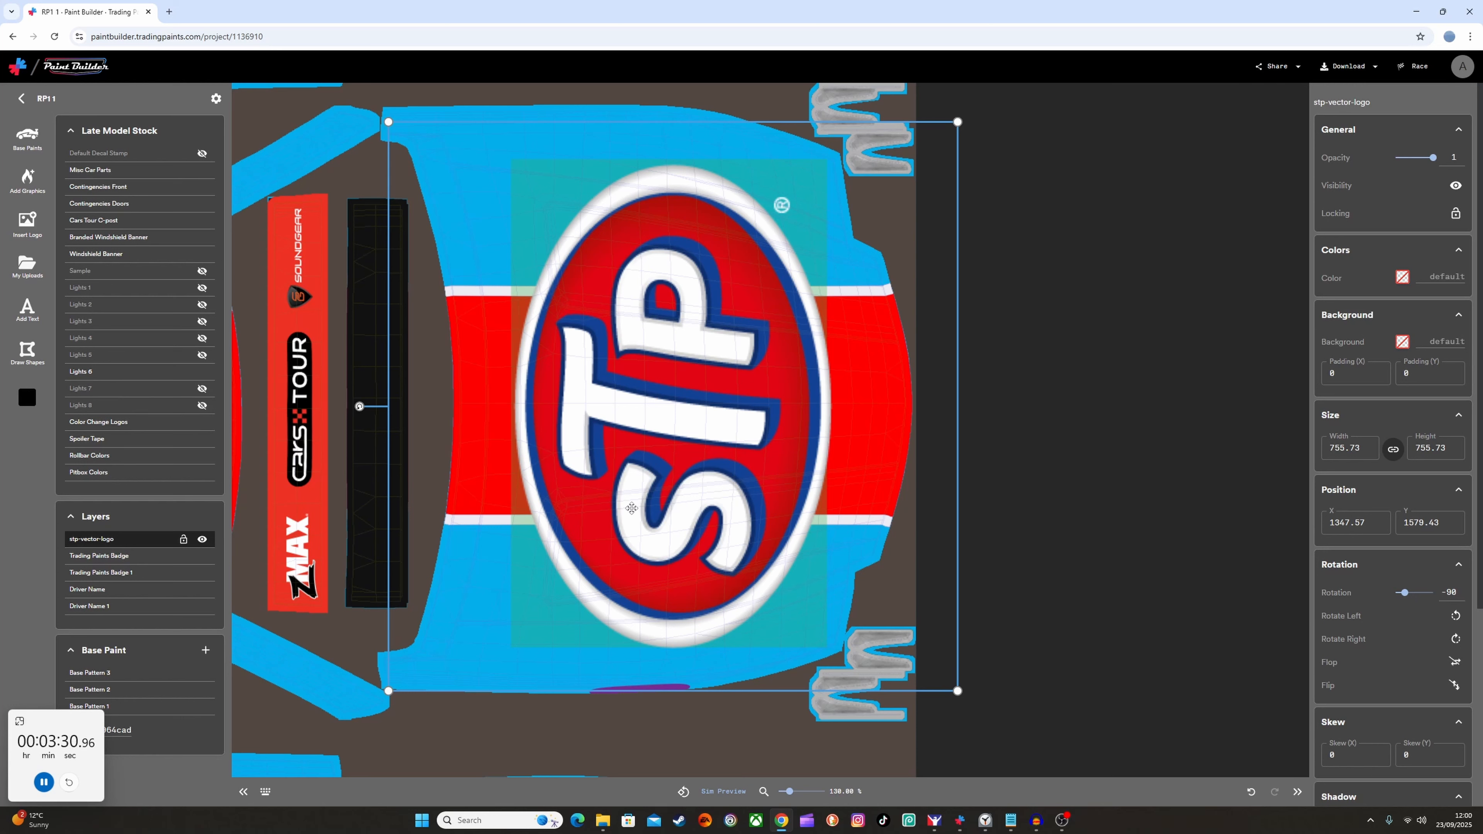
Nudge the hood's STP logo slightly toward the windshield, to about X 1341.42, Y 1578.66, and update the sim preview.
left_click_drag(630, 506, 625, 507)
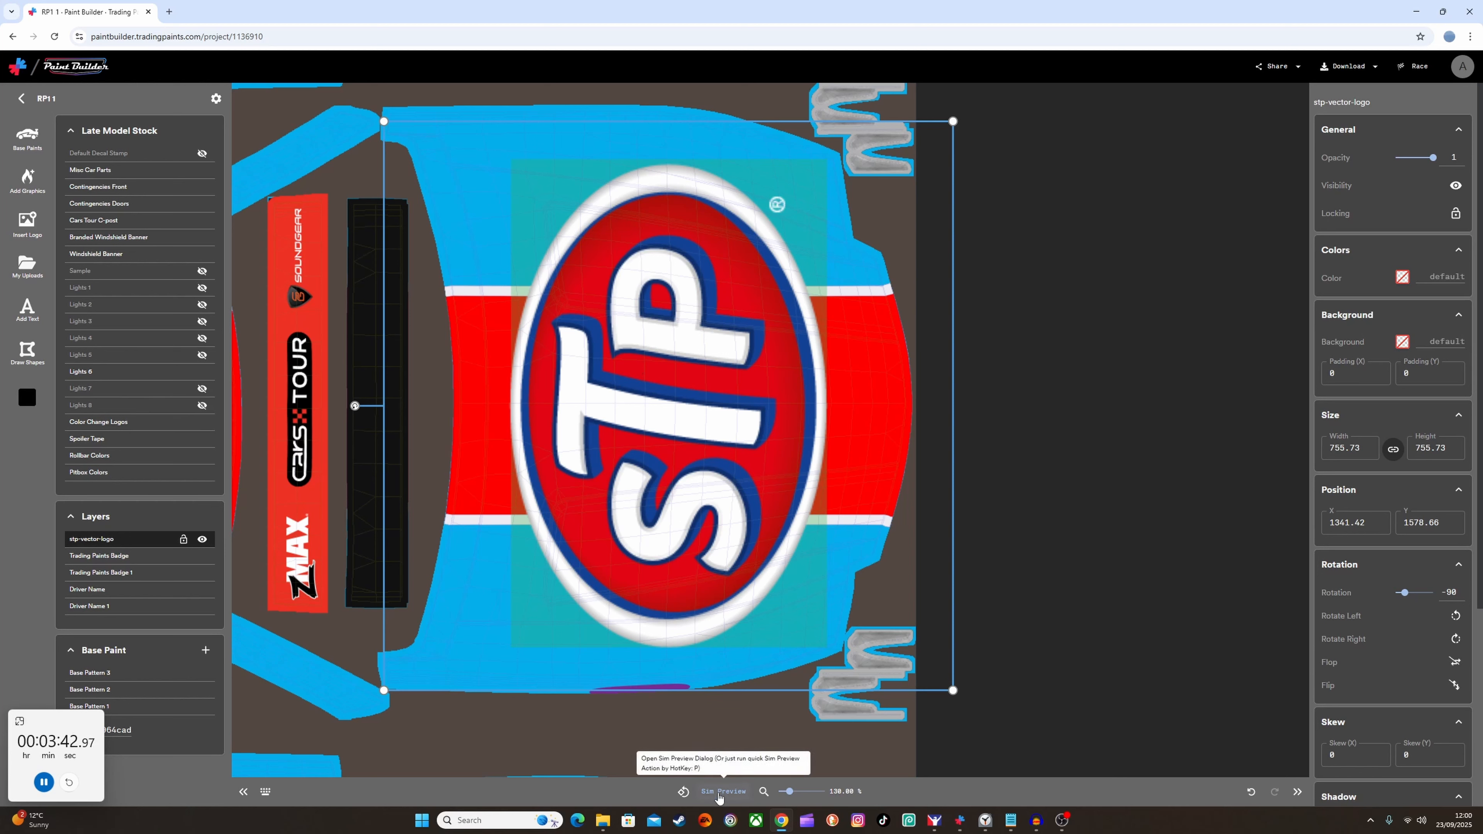
left_click(723, 792)
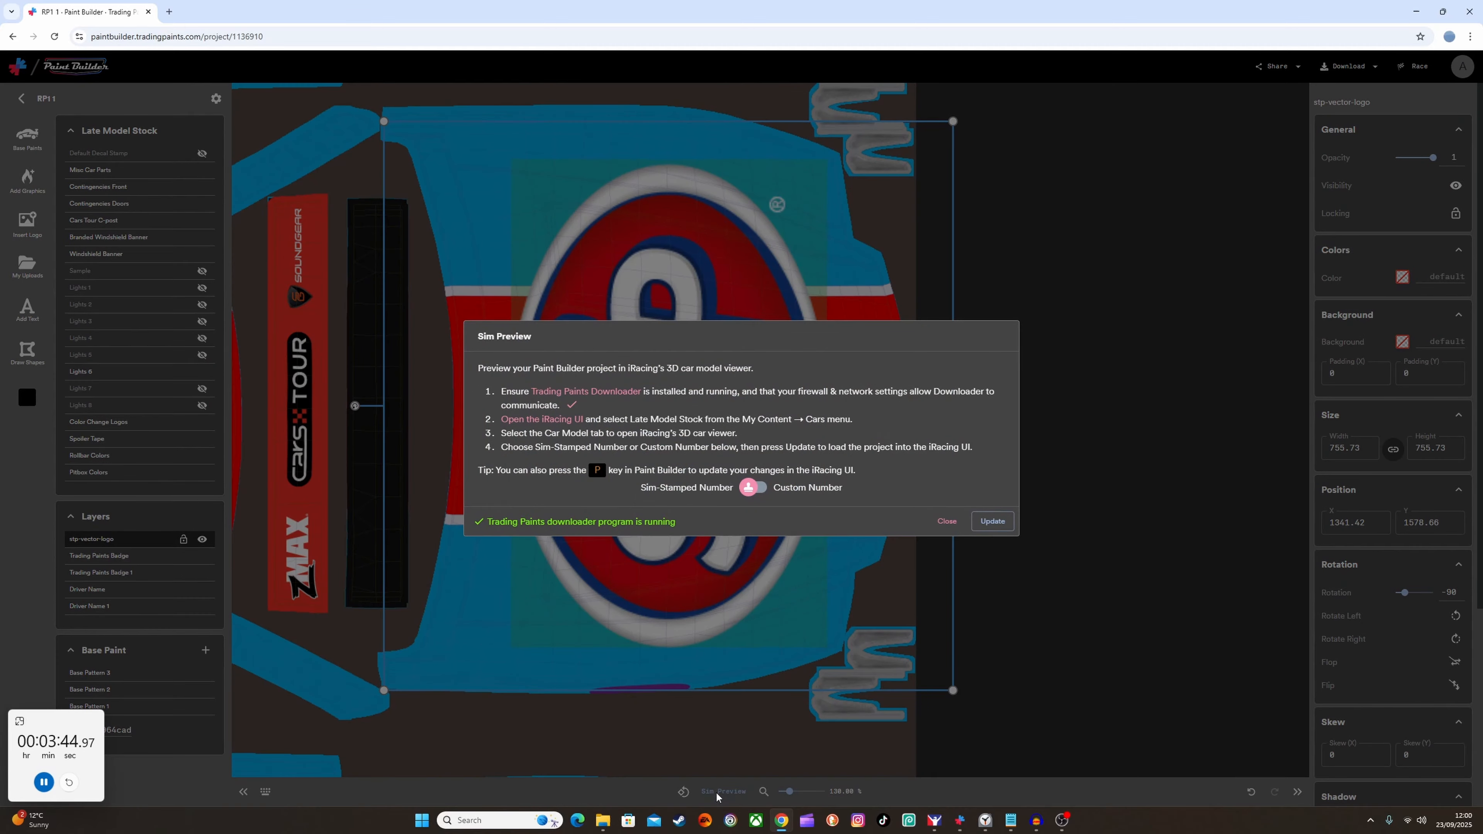
left_click(994, 521)
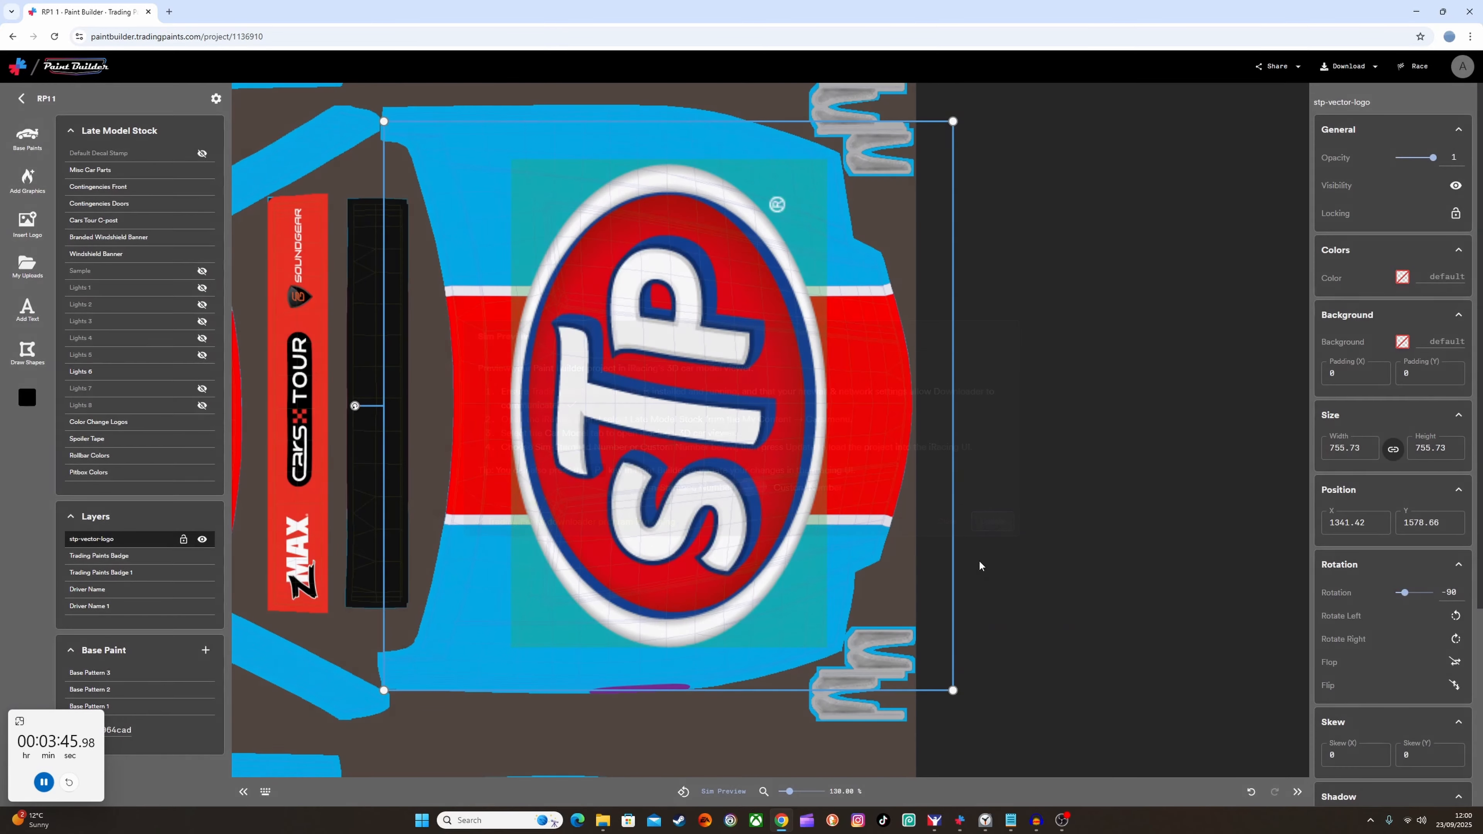
Switch to iRacing and inspect the hood logo and both sides of the car in the 3D viewer.
mouse_move(939, 812)
left_click(934, 766)
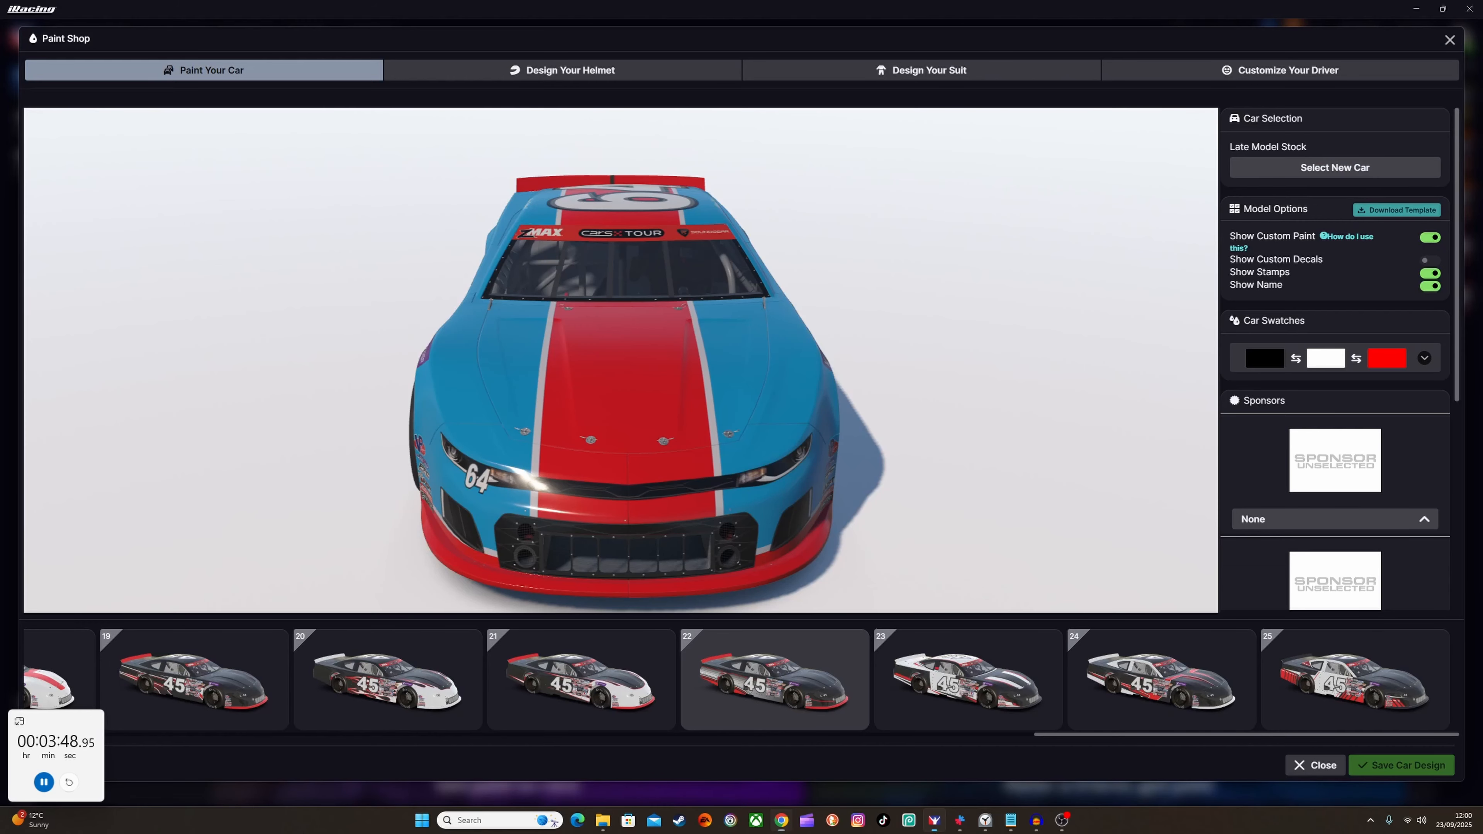
left_click_drag(865, 296, 989, 283)
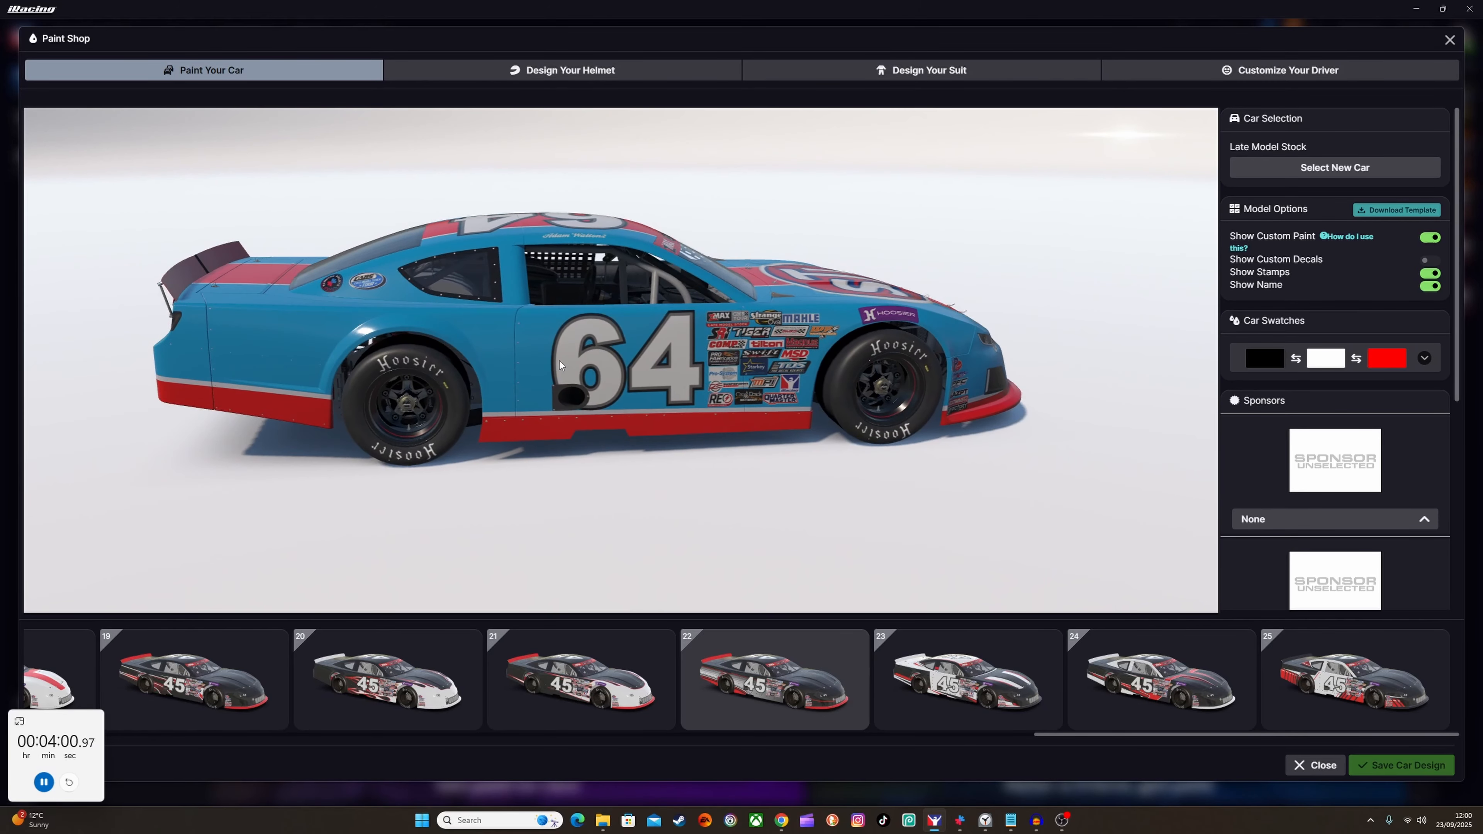
left_click_drag(355, 367, 753, 325)
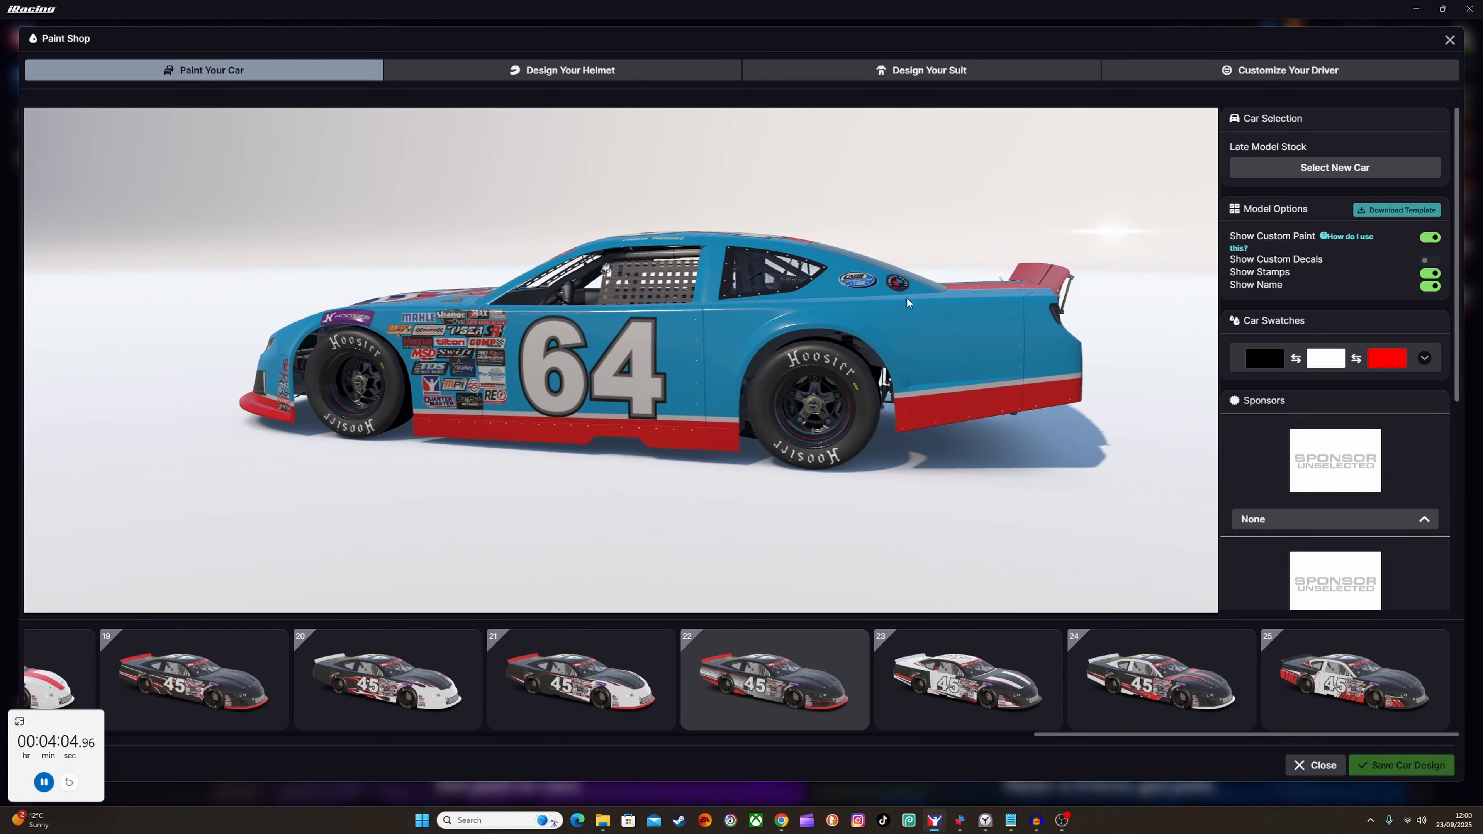
left_click_drag(999, 366, 757, 356)
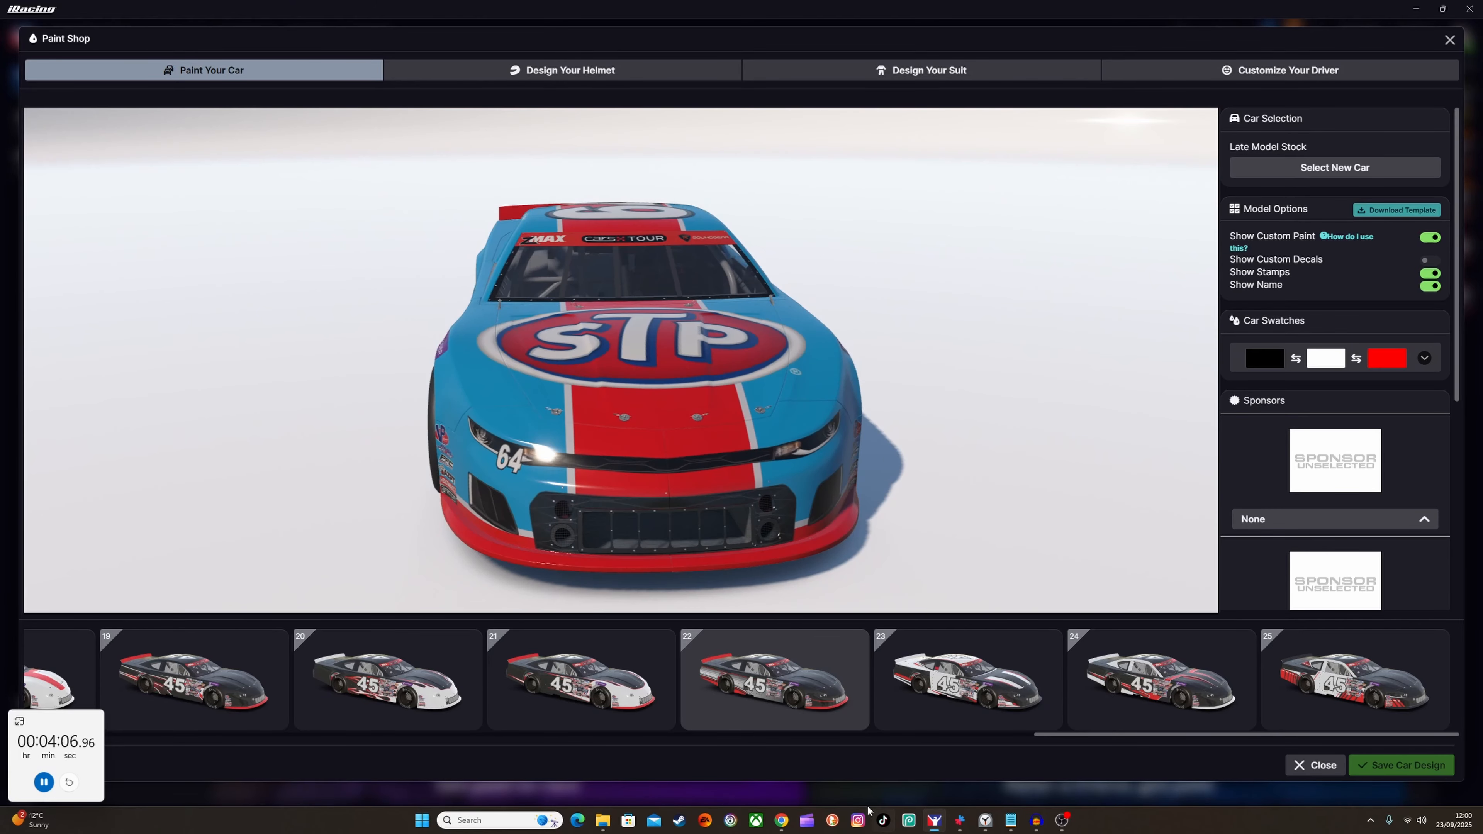
Return to Paint Builder and add the uploaded stp-vector-logo again, placing it on the car's right rear quarter panel.
mouse_move(783, 821)
left_click(787, 789)
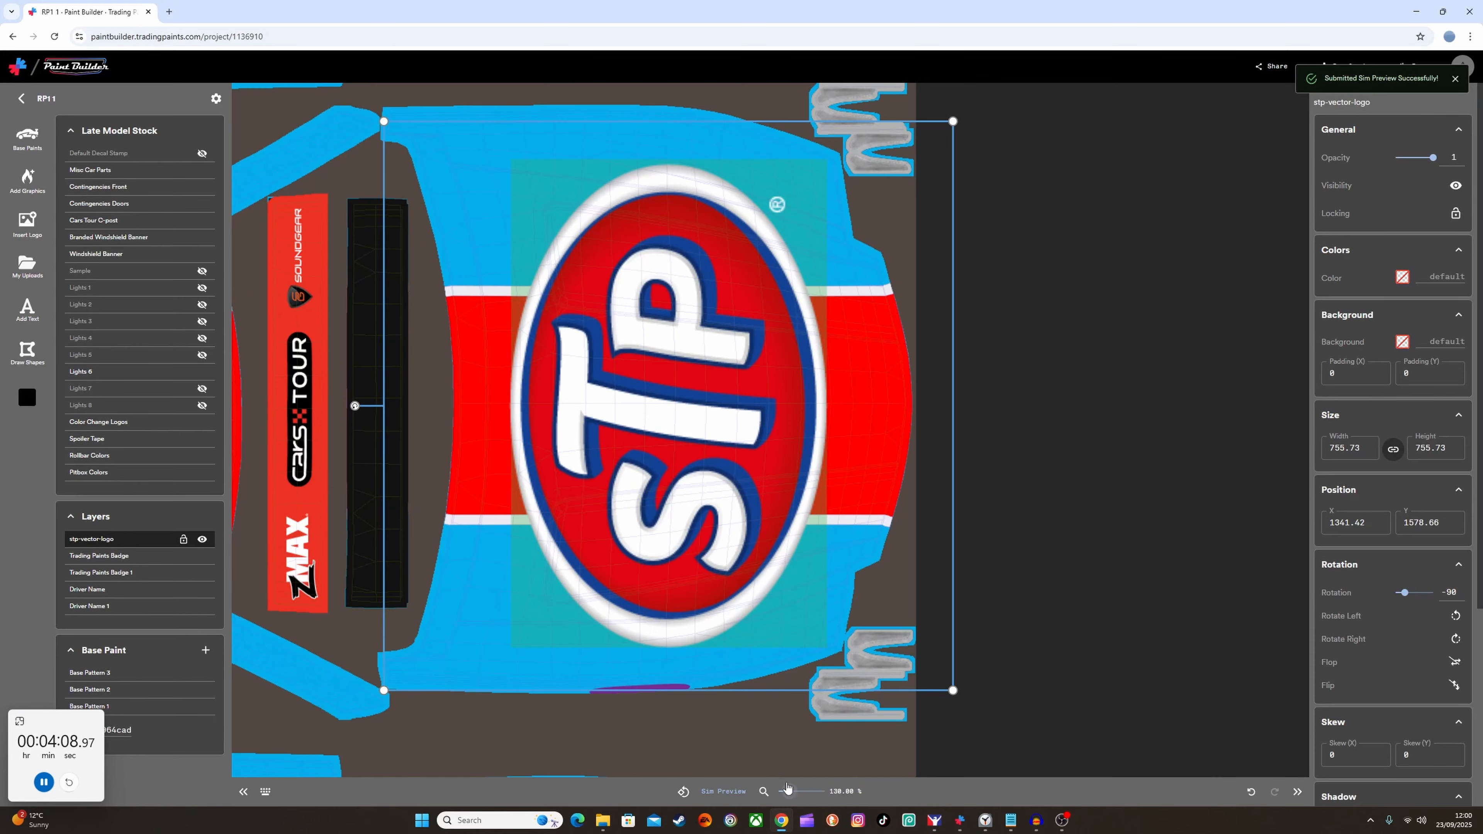
scroll(780, 801, "down", 5)
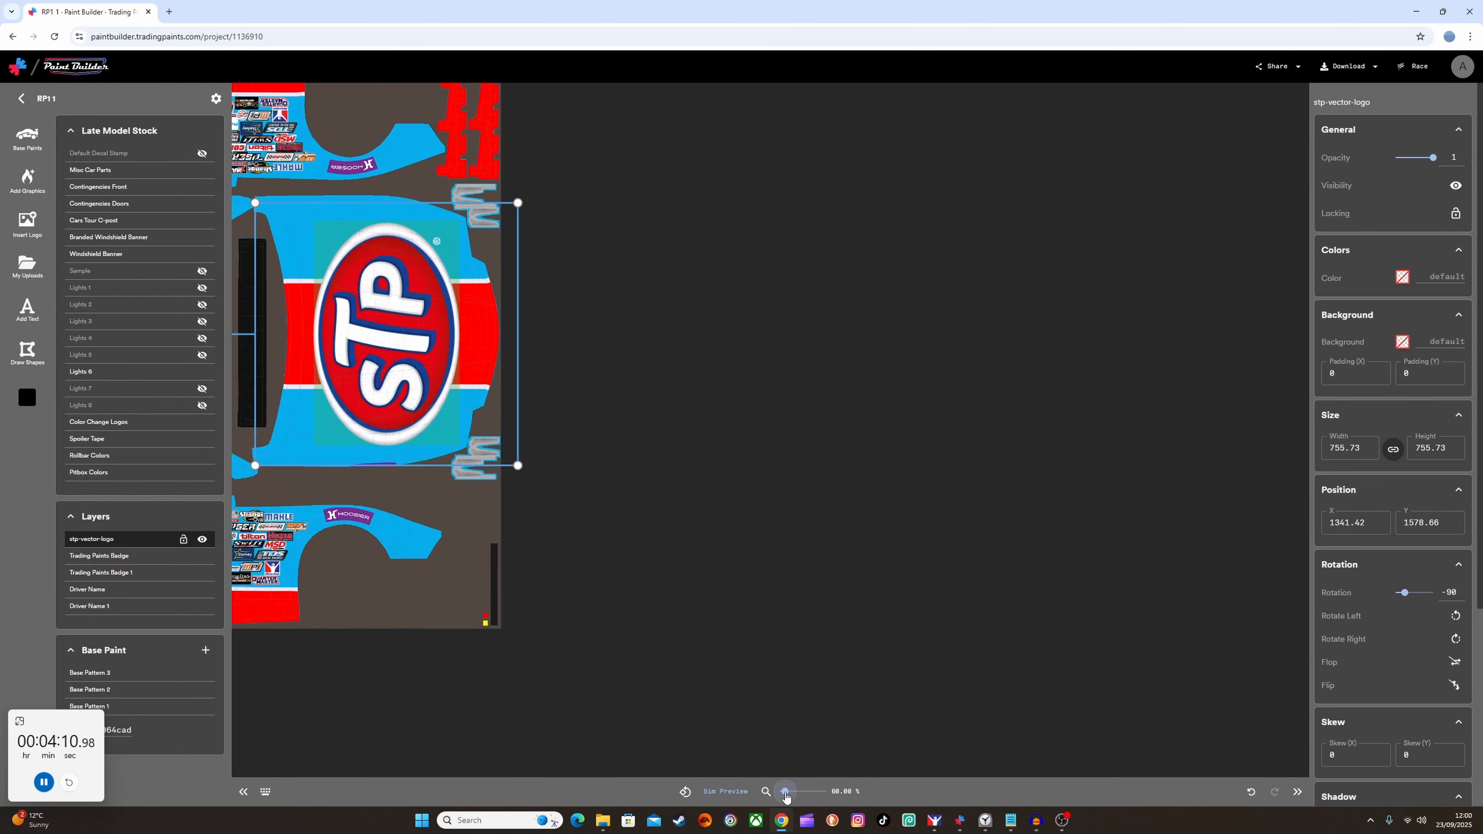
left_click_drag(403, 510, 931, 667)
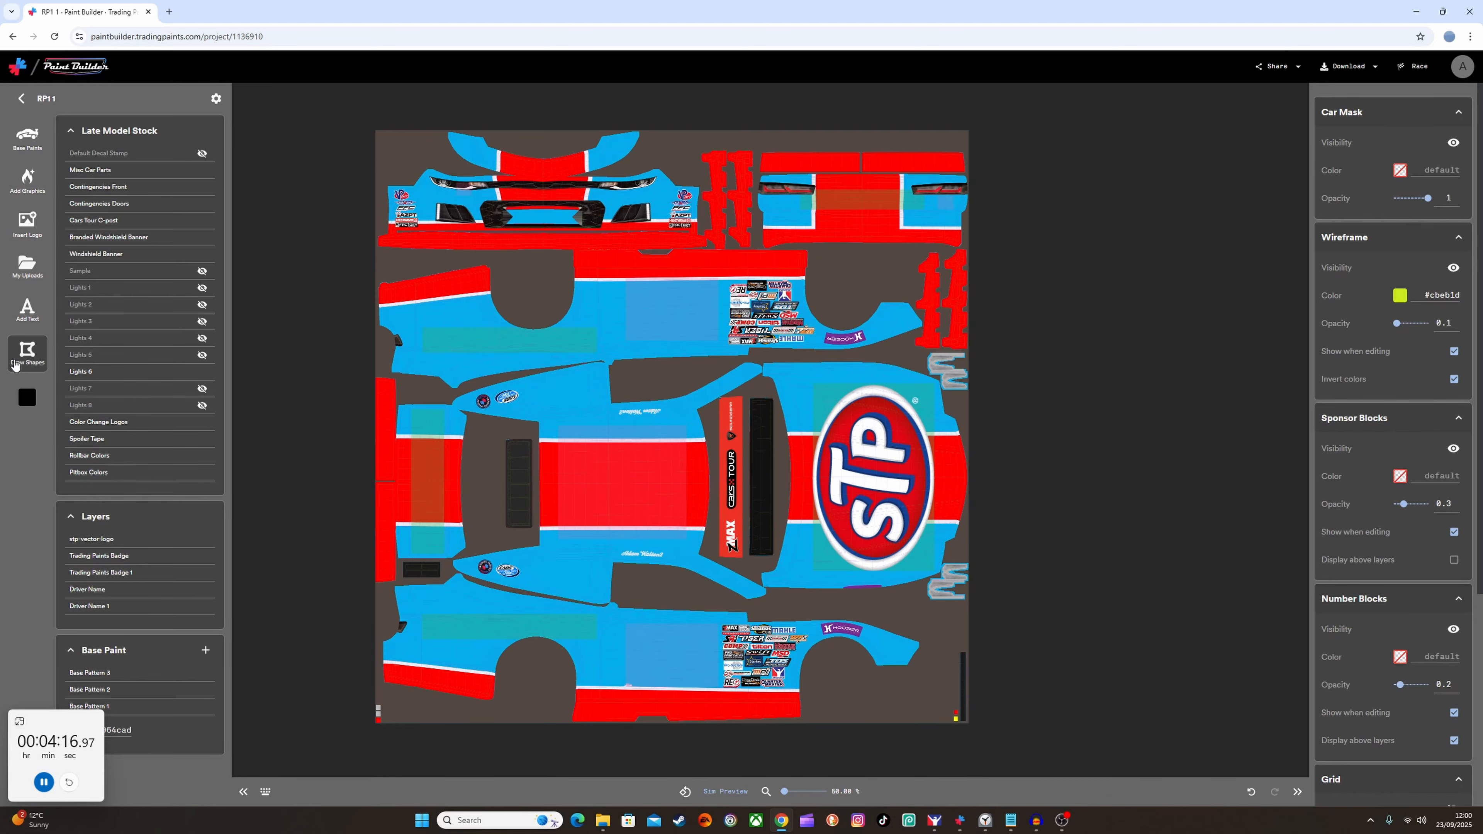
left_click(27, 266)
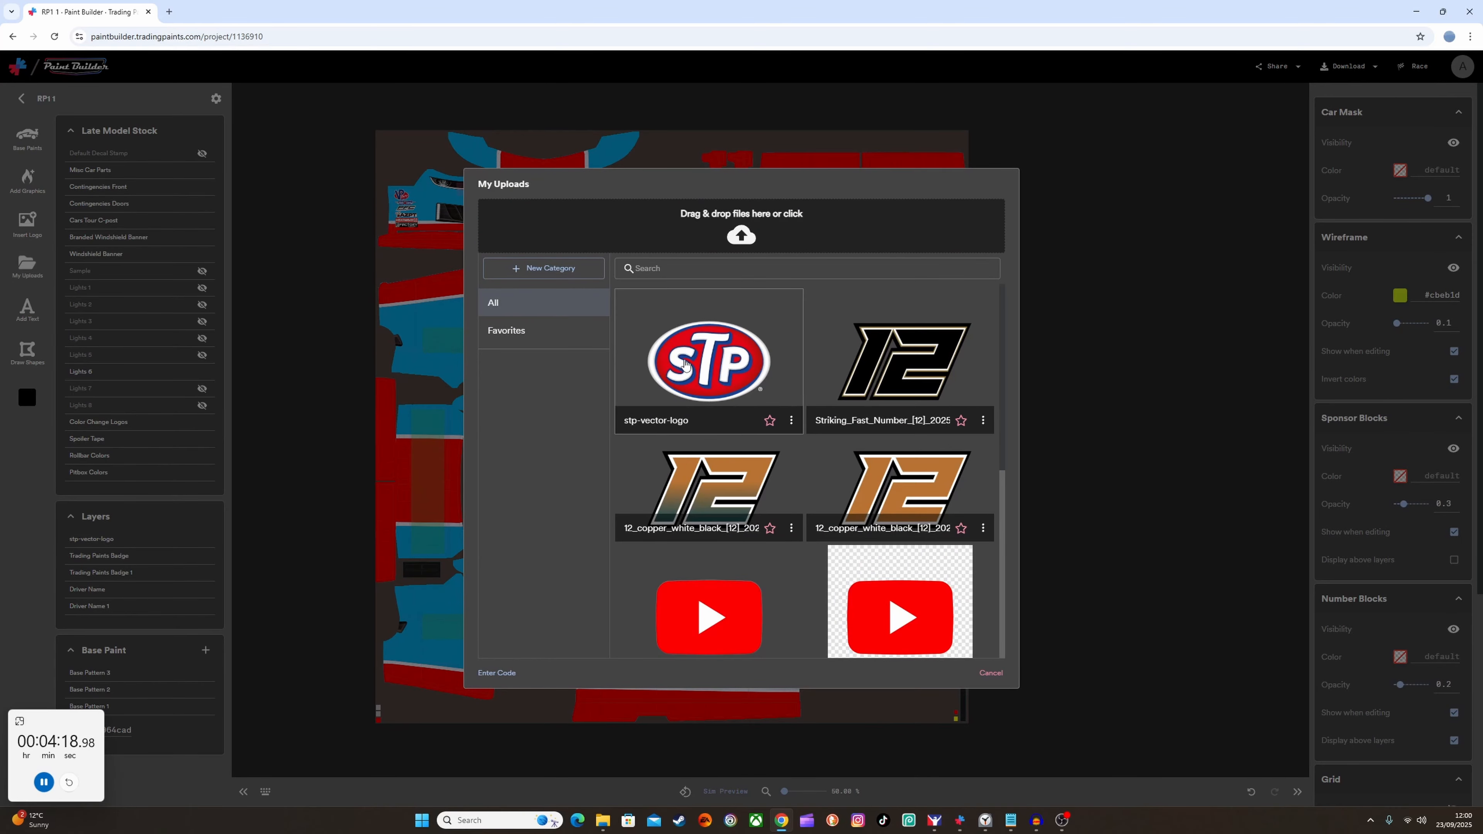
left_click(701, 364)
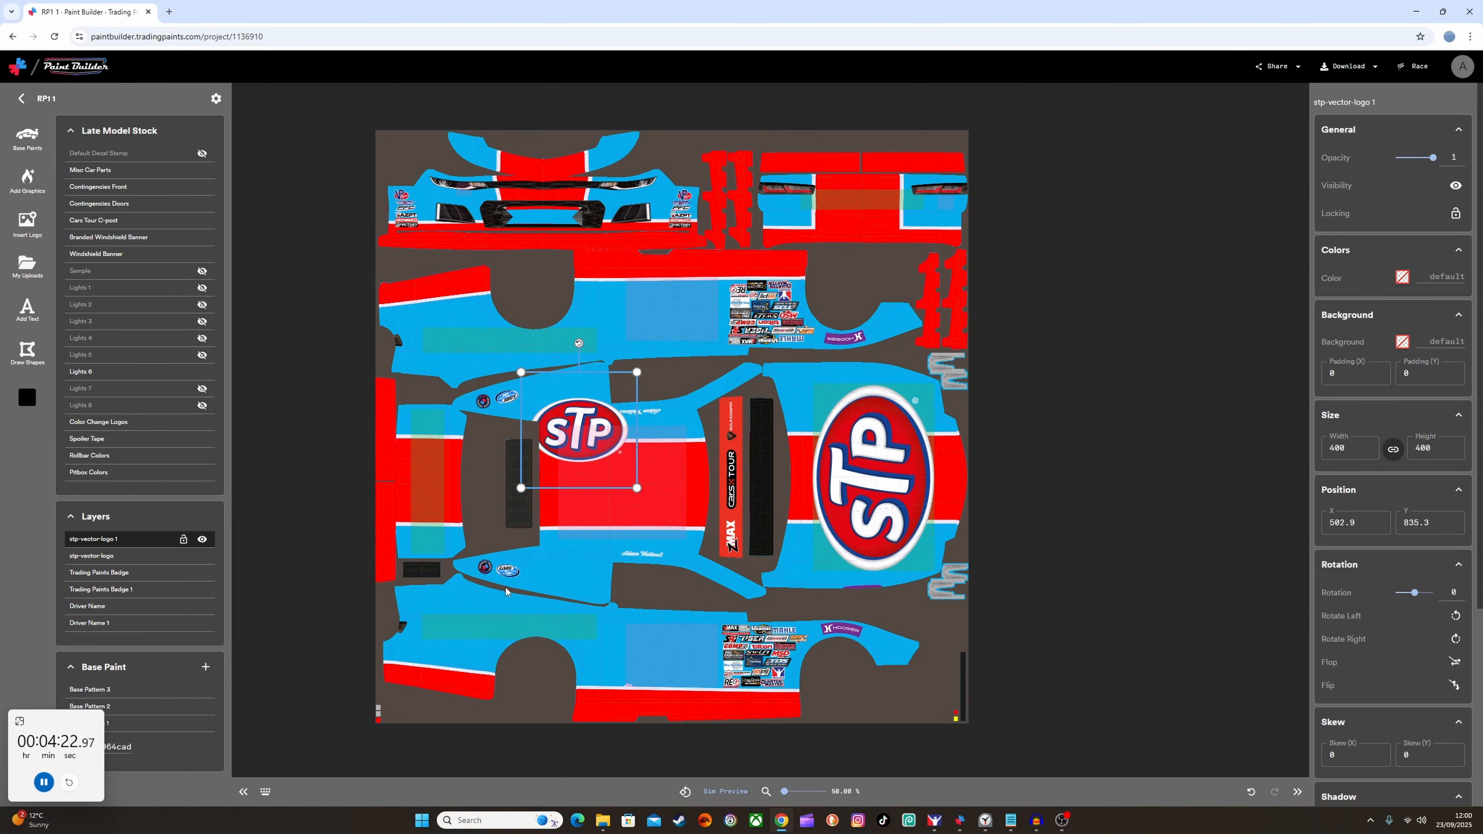
left_click_drag(587, 419, 476, 620)
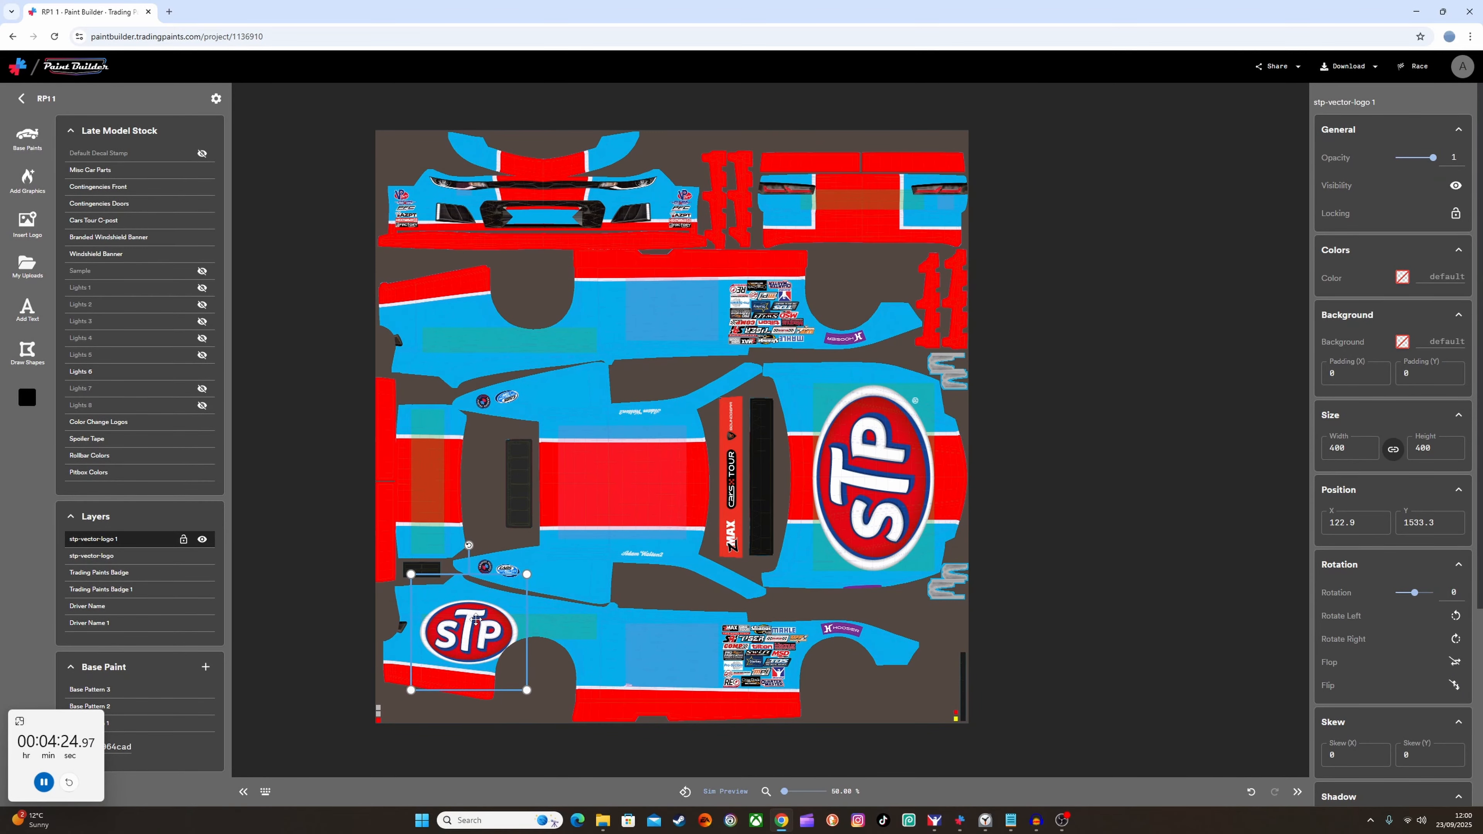
Scale the right quarter panel's STP logo to about 163.78 square and place it at the rear end of the sponsor block.
left_click(796, 792)
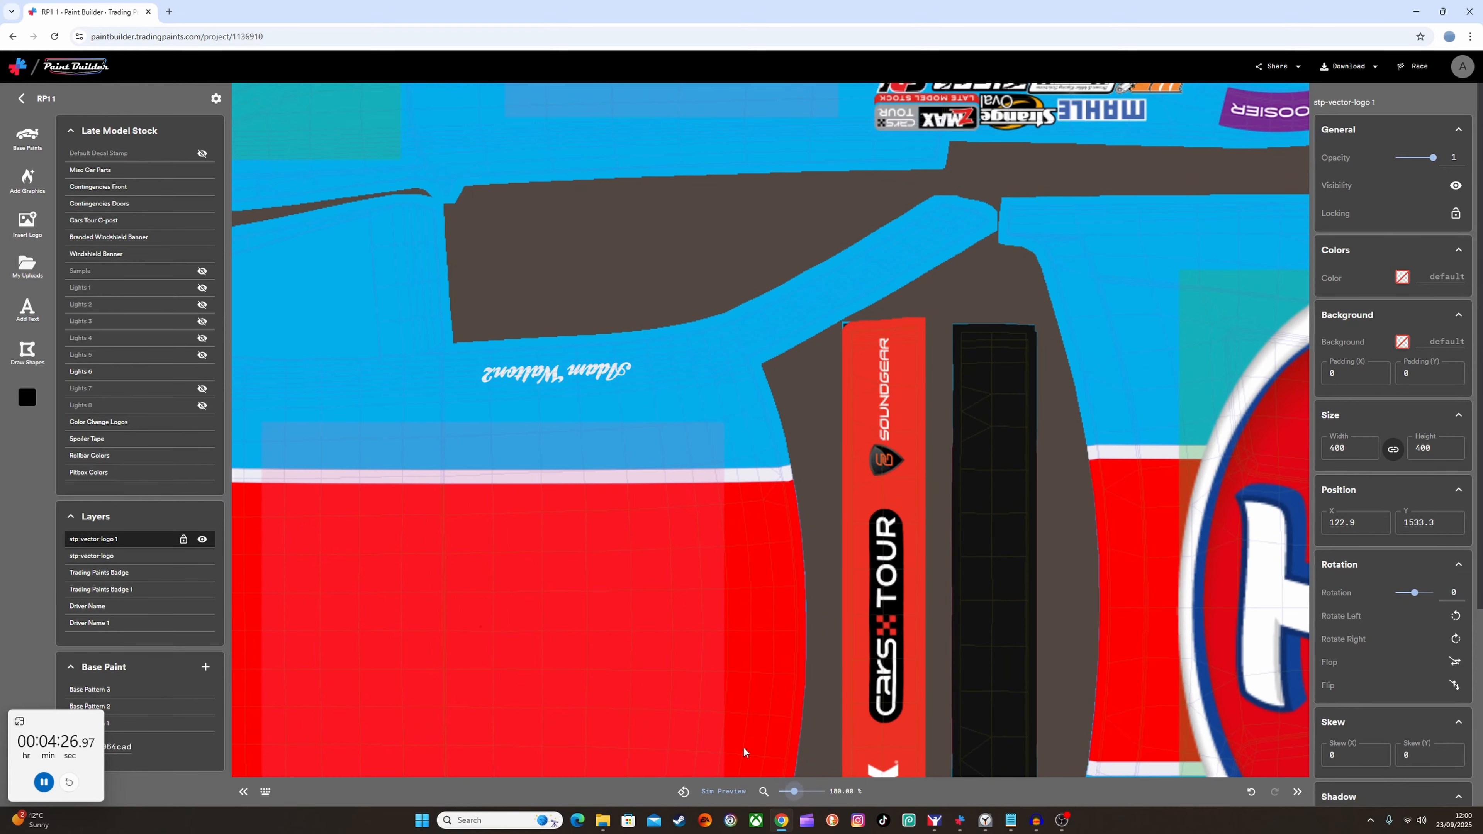
left_click_drag(466, 640, 950, 198)
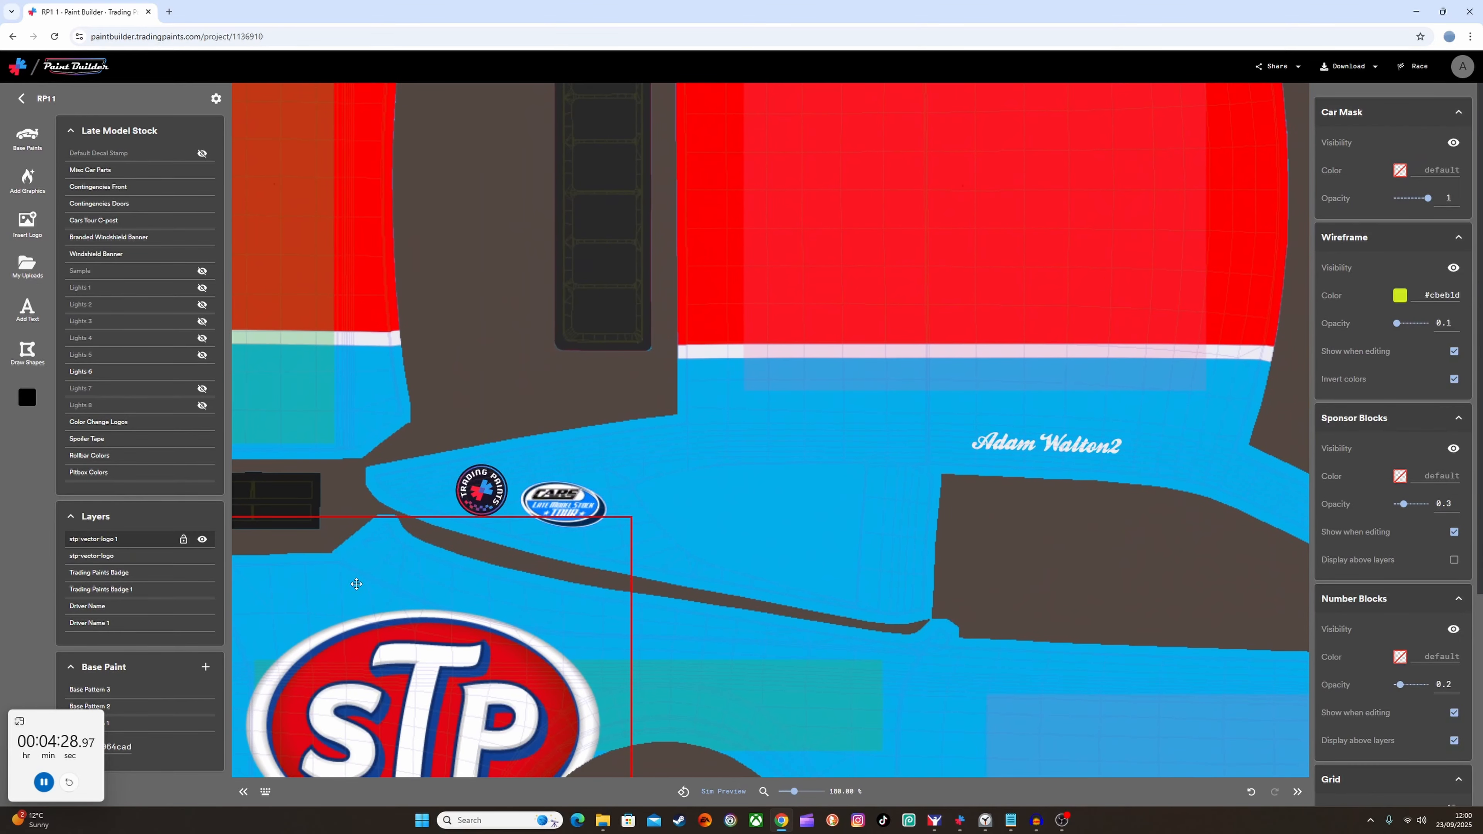
mouse_move(327, 599)
left_mouse_down()
mouse_move(455, 443)
mouse_move(305, 603)
left_mouse_up()
left_click_drag(510, 378, 762, 144)
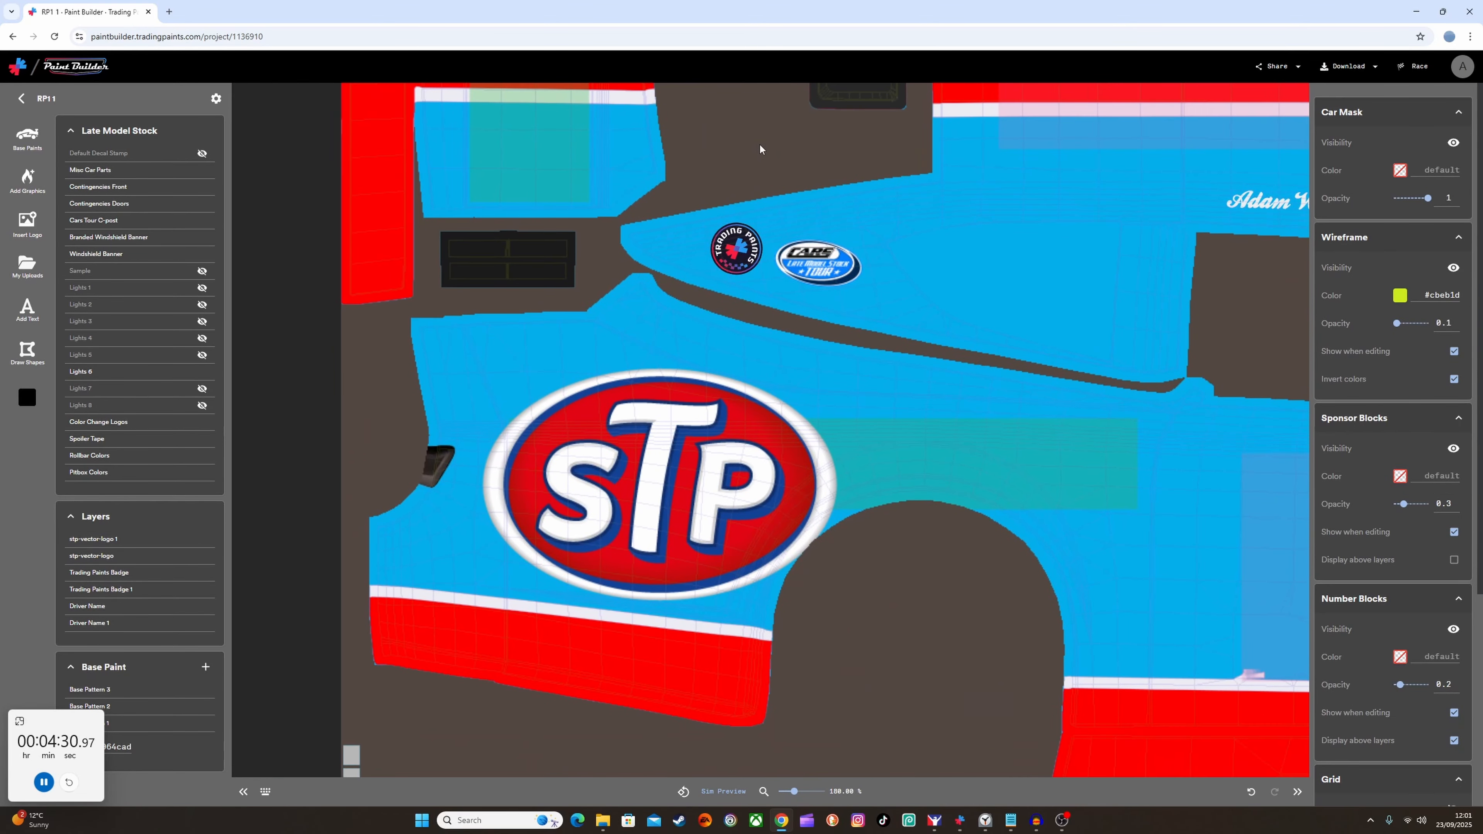
left_click_drag(688, 479, 696, 473)
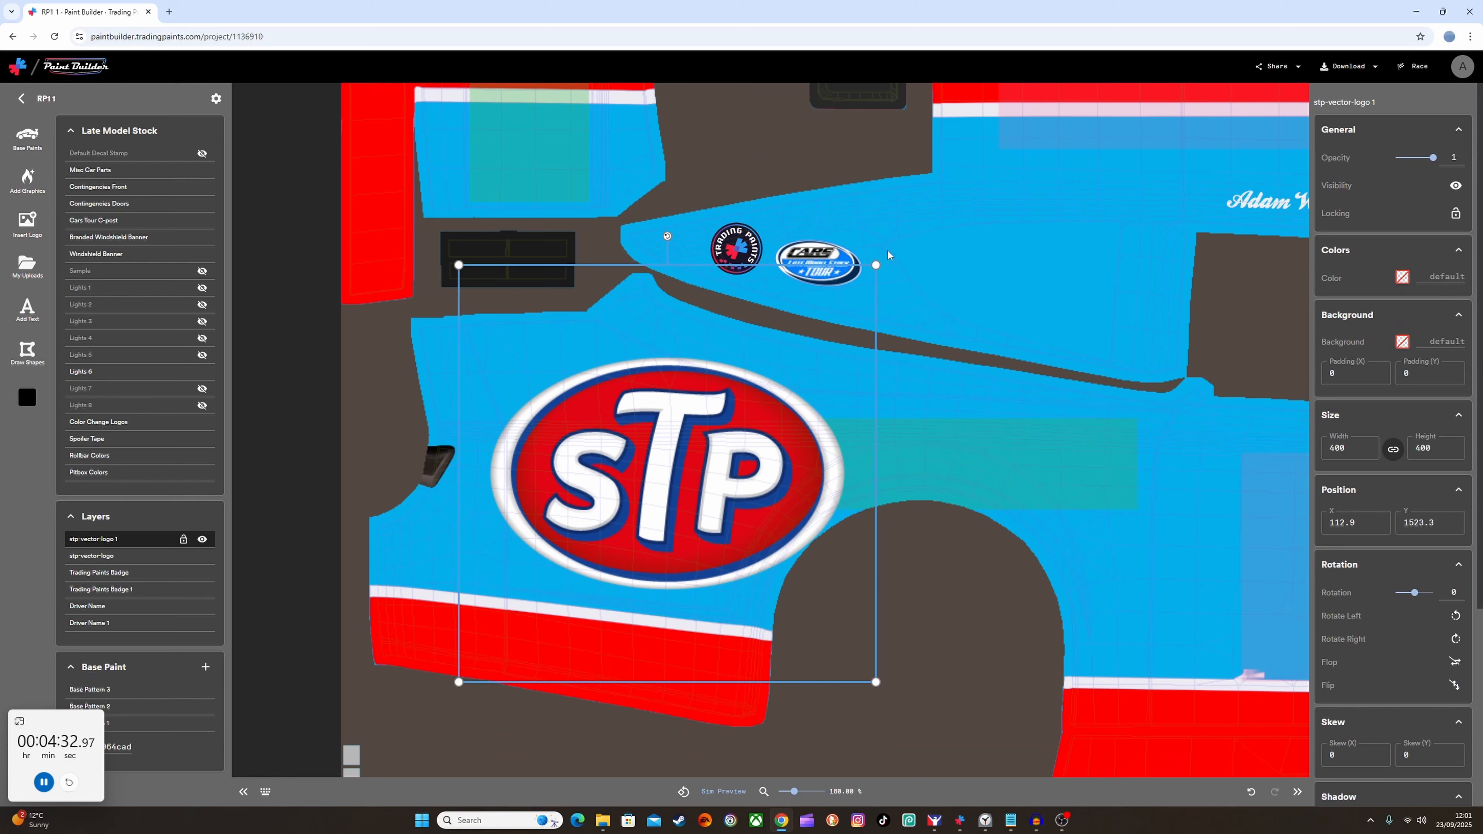
left_click_drag(877, 265, 647, 493)
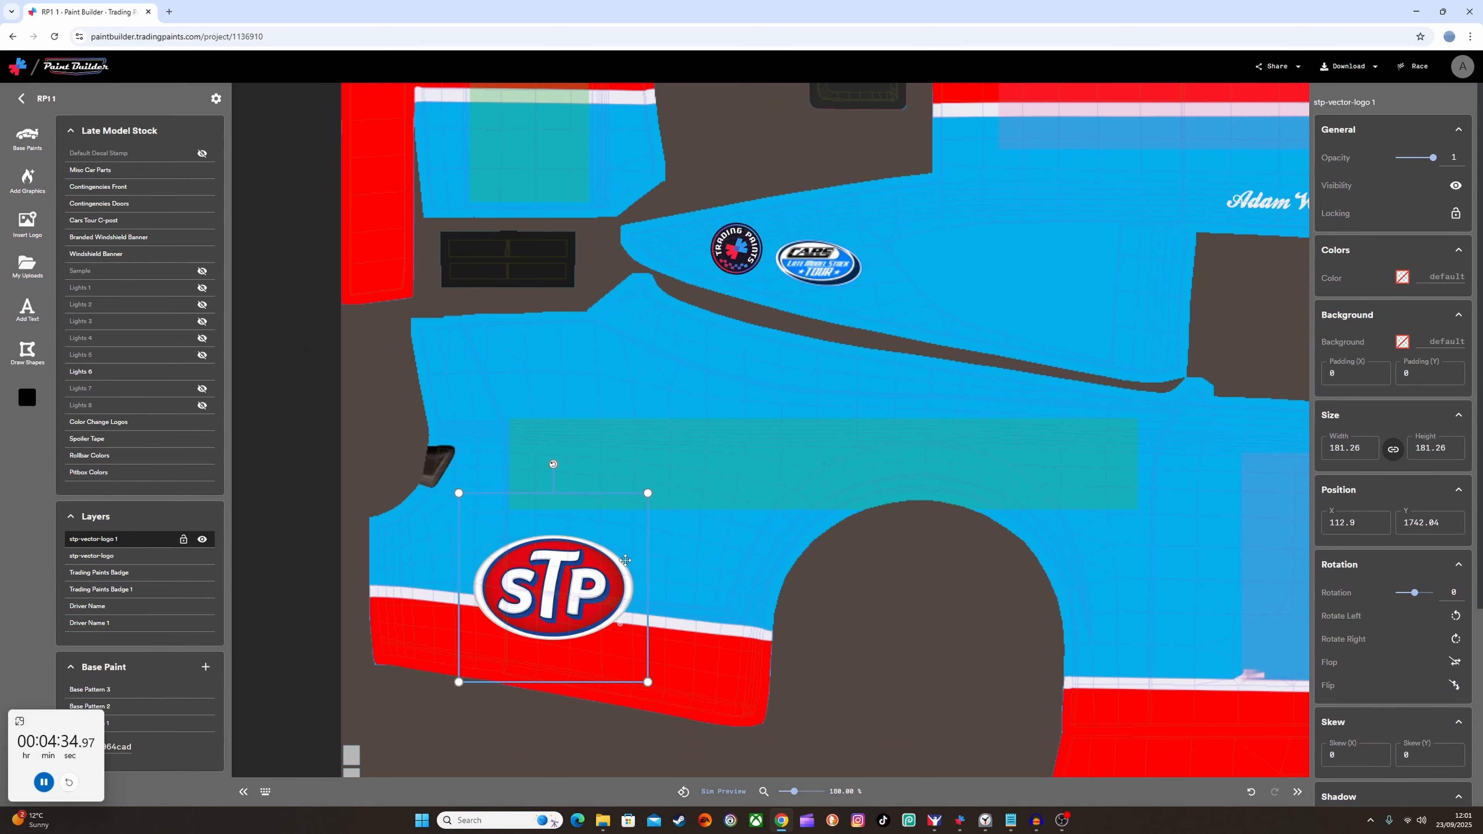
left_click_drag(524, 601, 575, 491)
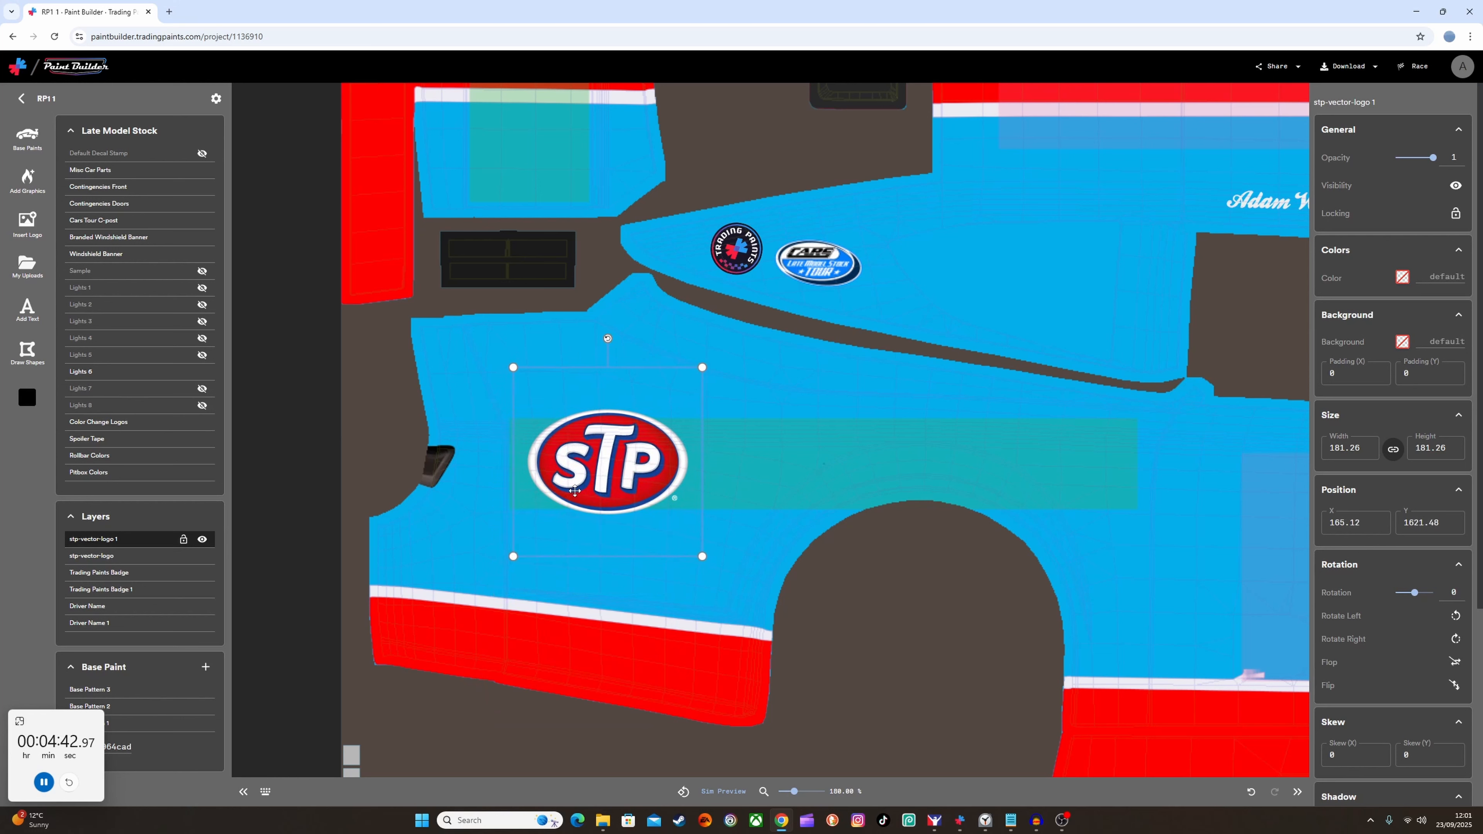
left_click_drag(702, 367, 683, 386)
left_click_drag(592, 485, 602, 478)
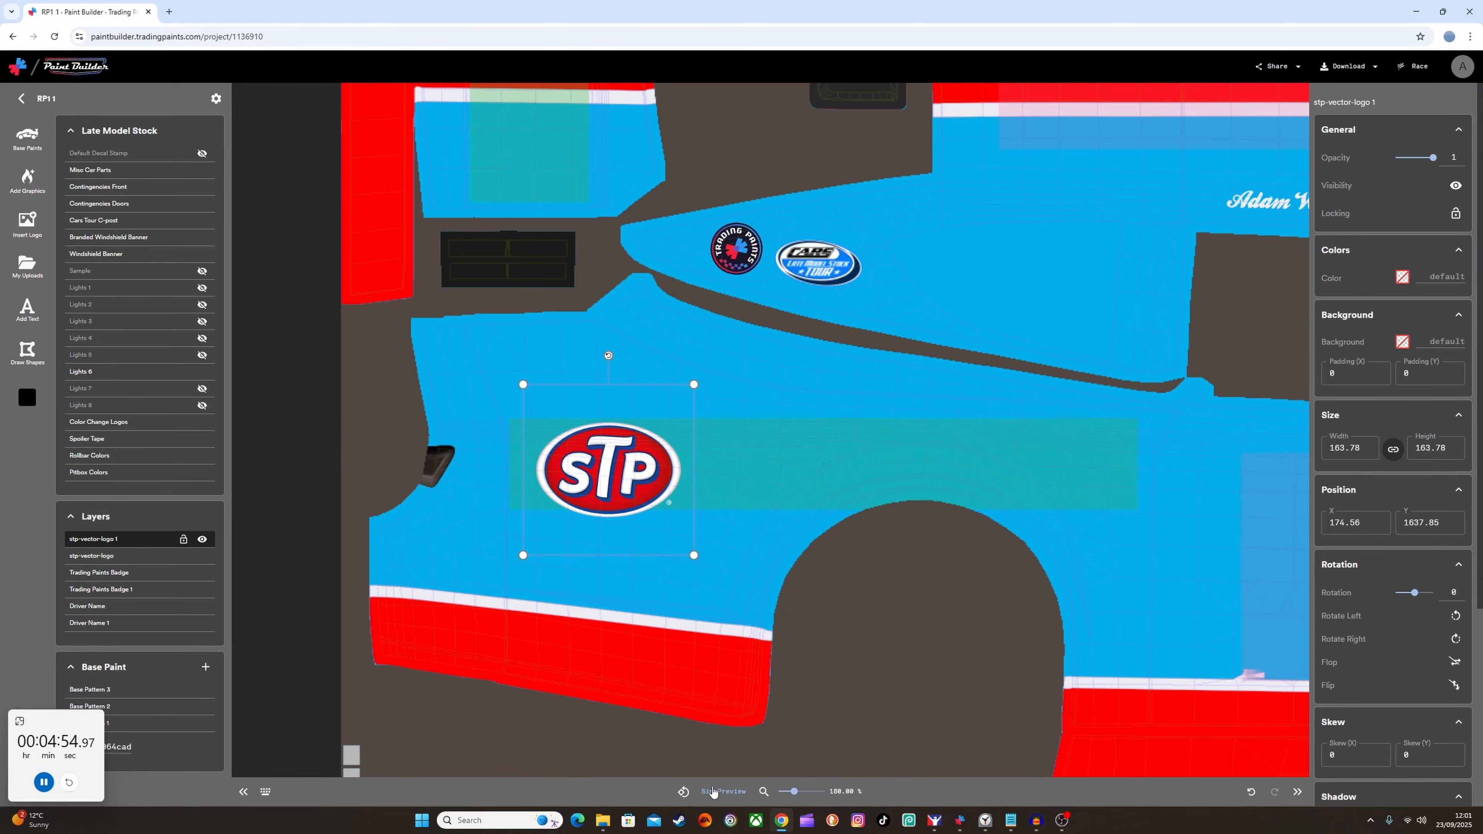
Update the sim preview and inspect the right rear quarter panel's logo in iRacing.
left_click(714, 791)
left_click(992, 520)
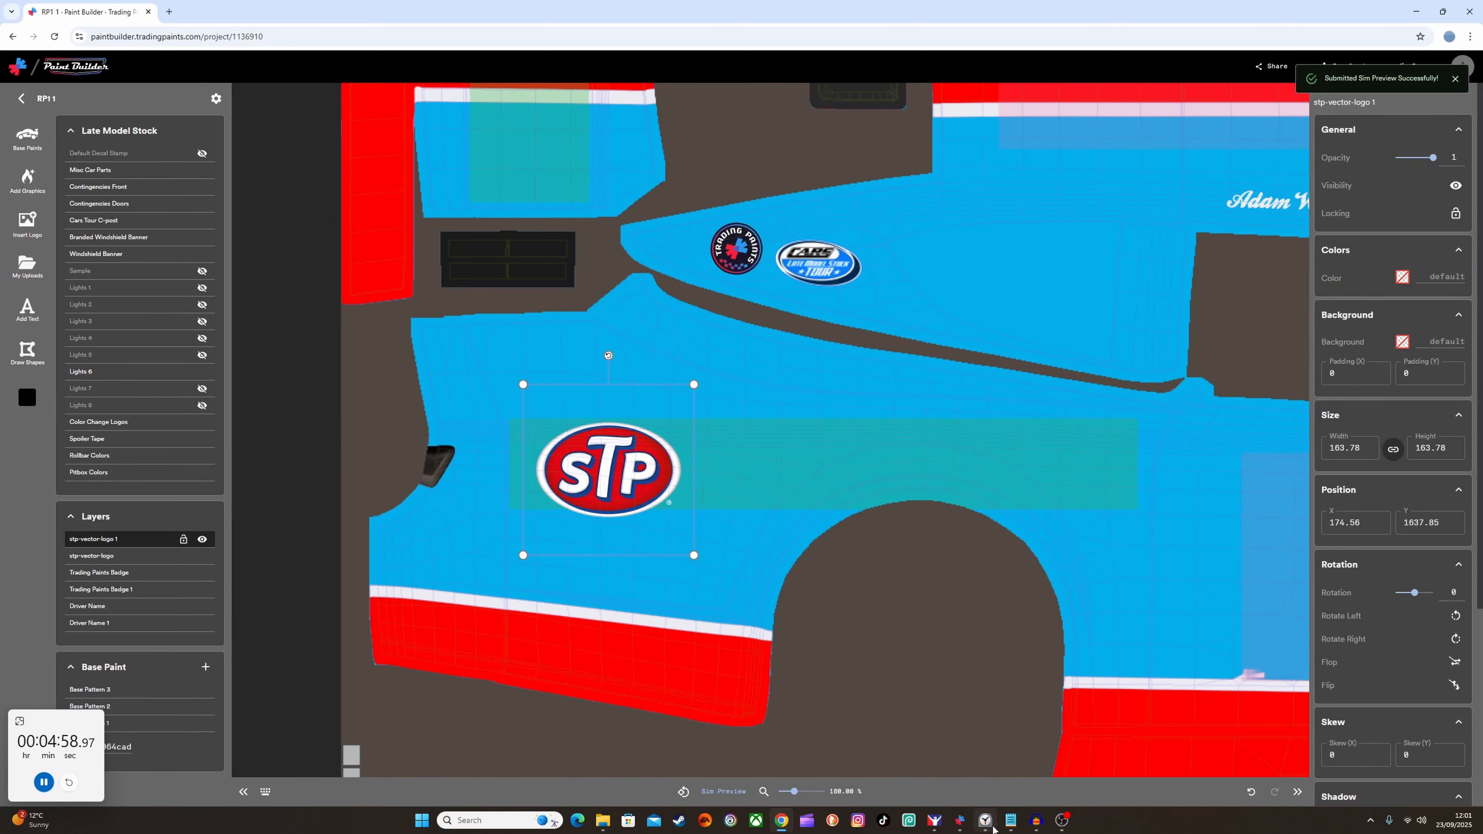
left_click(935, 824)
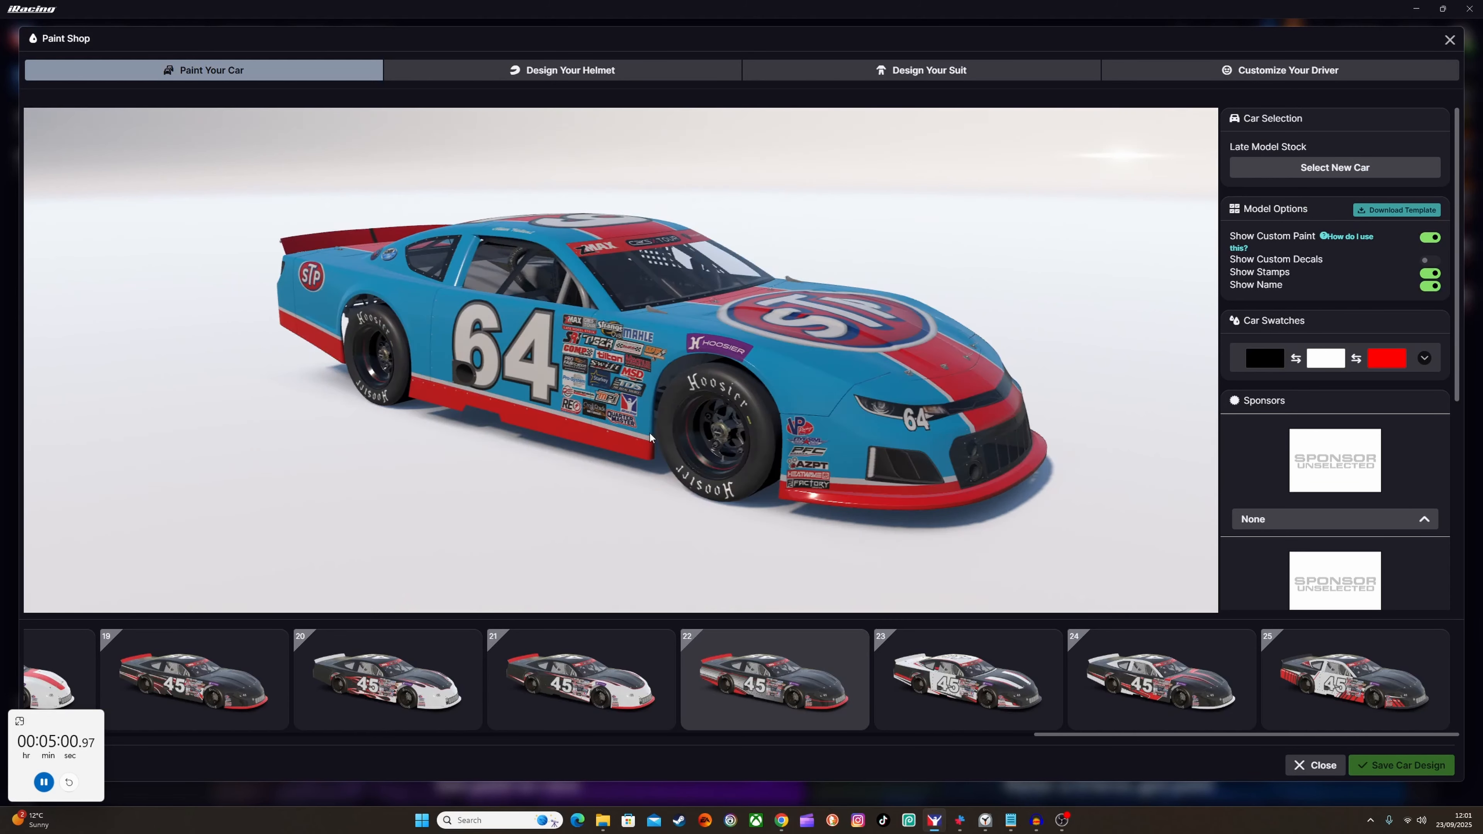
mouse_move(694, 427)
left_mouse_down()
mouse_move(728, 485)
mouse_move(759, 495)
mouse_move(796, 472)
mouse_move(702, 422)
left_mouse_up()
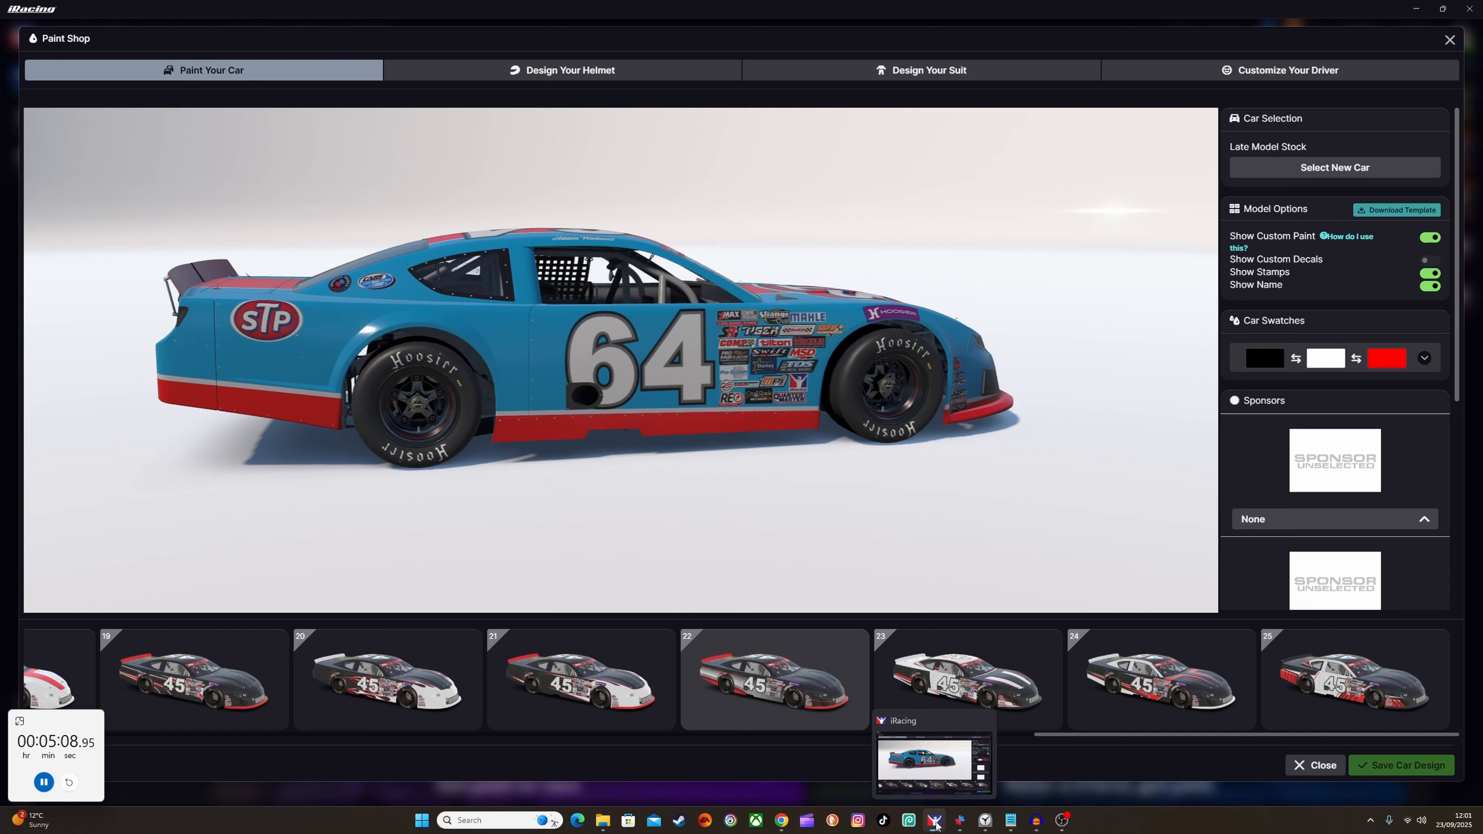
Return to Paint Builder and lower the quarter panel's STP logo slightly, to about X 176.23, Y 1646.74.
mouse_move(782, 820)
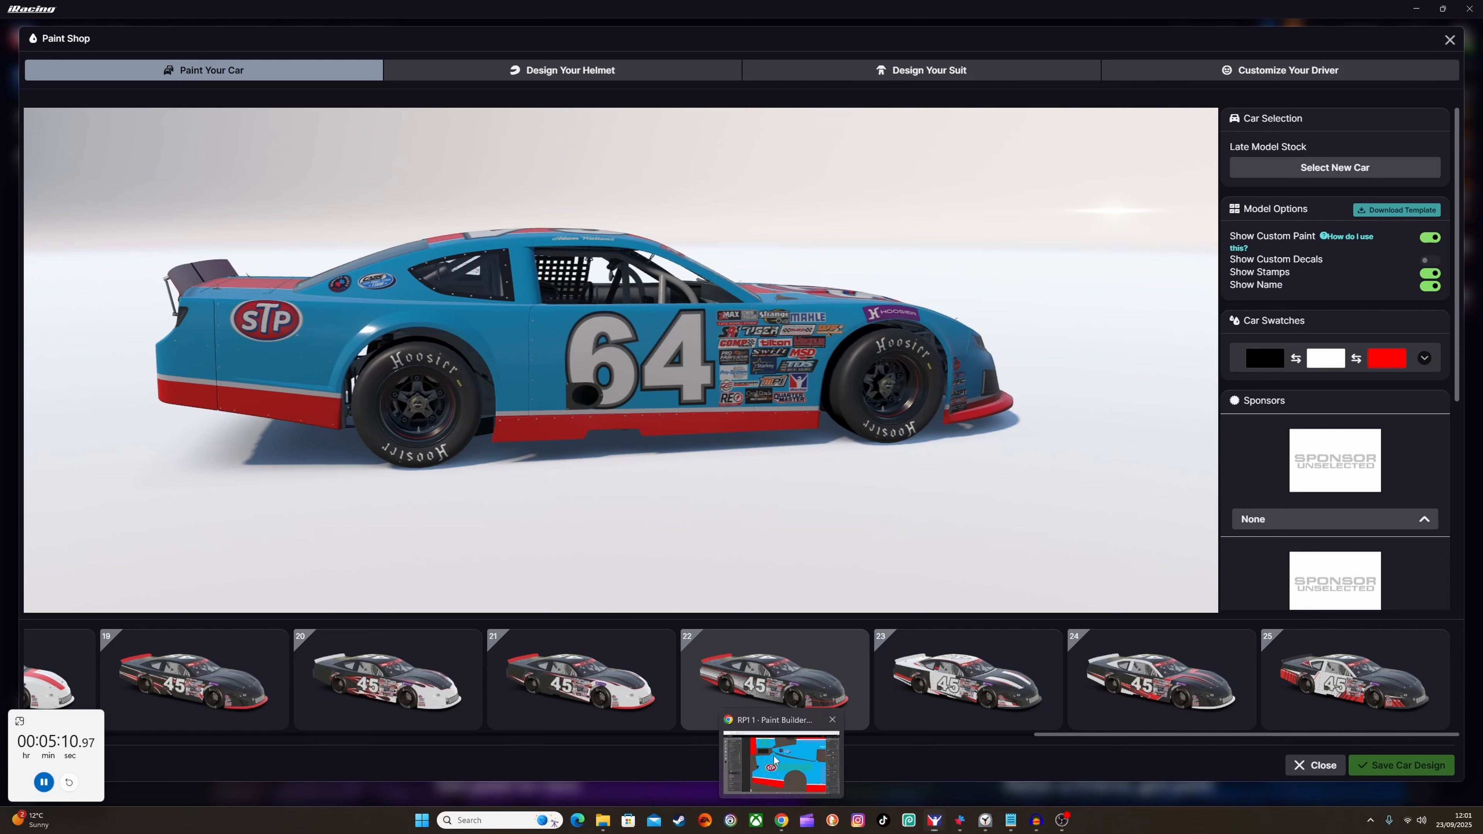
left_click(775, 756)
left_click_drag(595, 488, 596, 498)
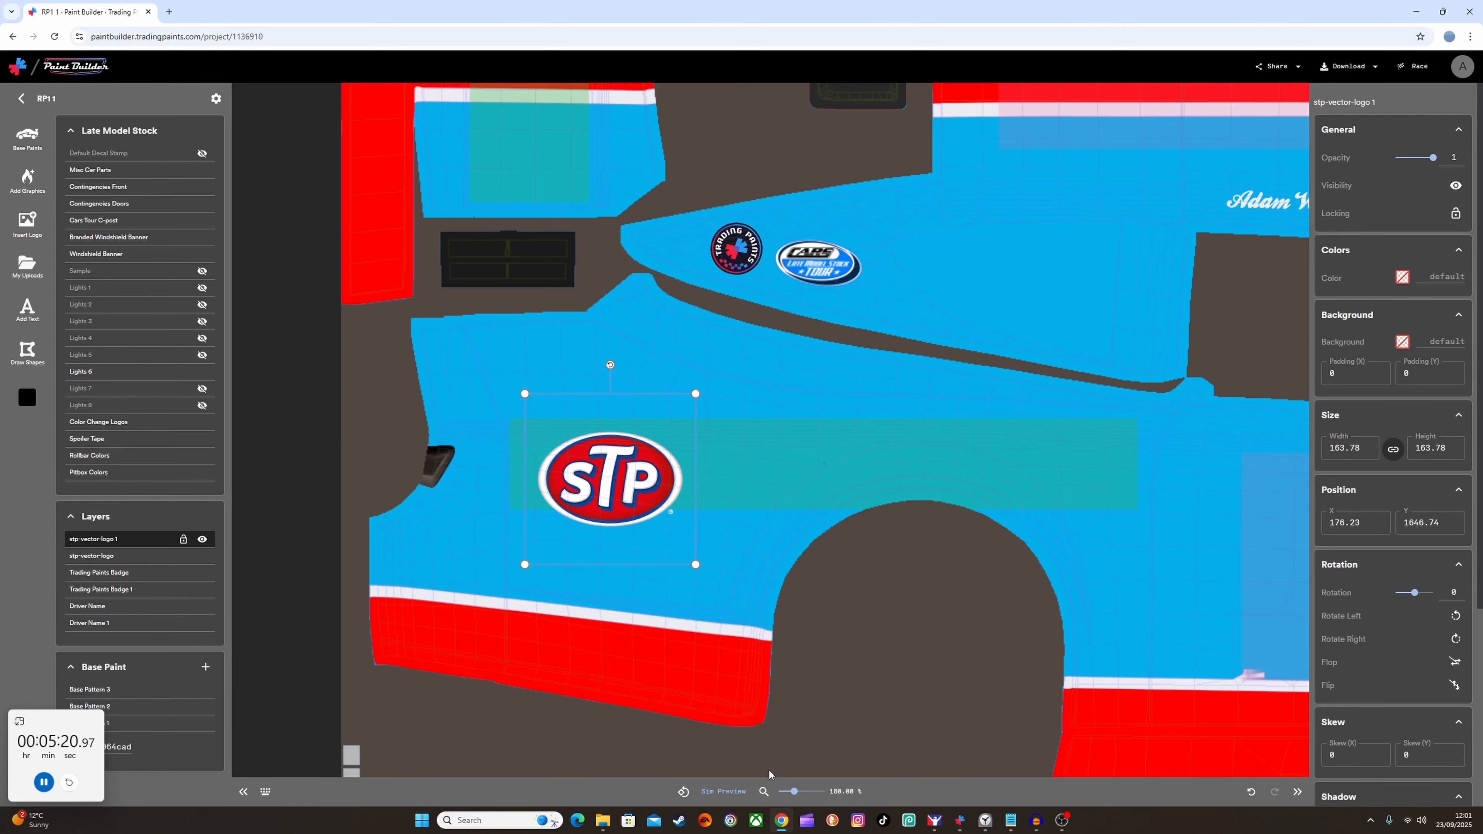
Update the sim preview again and check the lowered logo and the car's opposite side in iRacing.
left_click(723, 792)
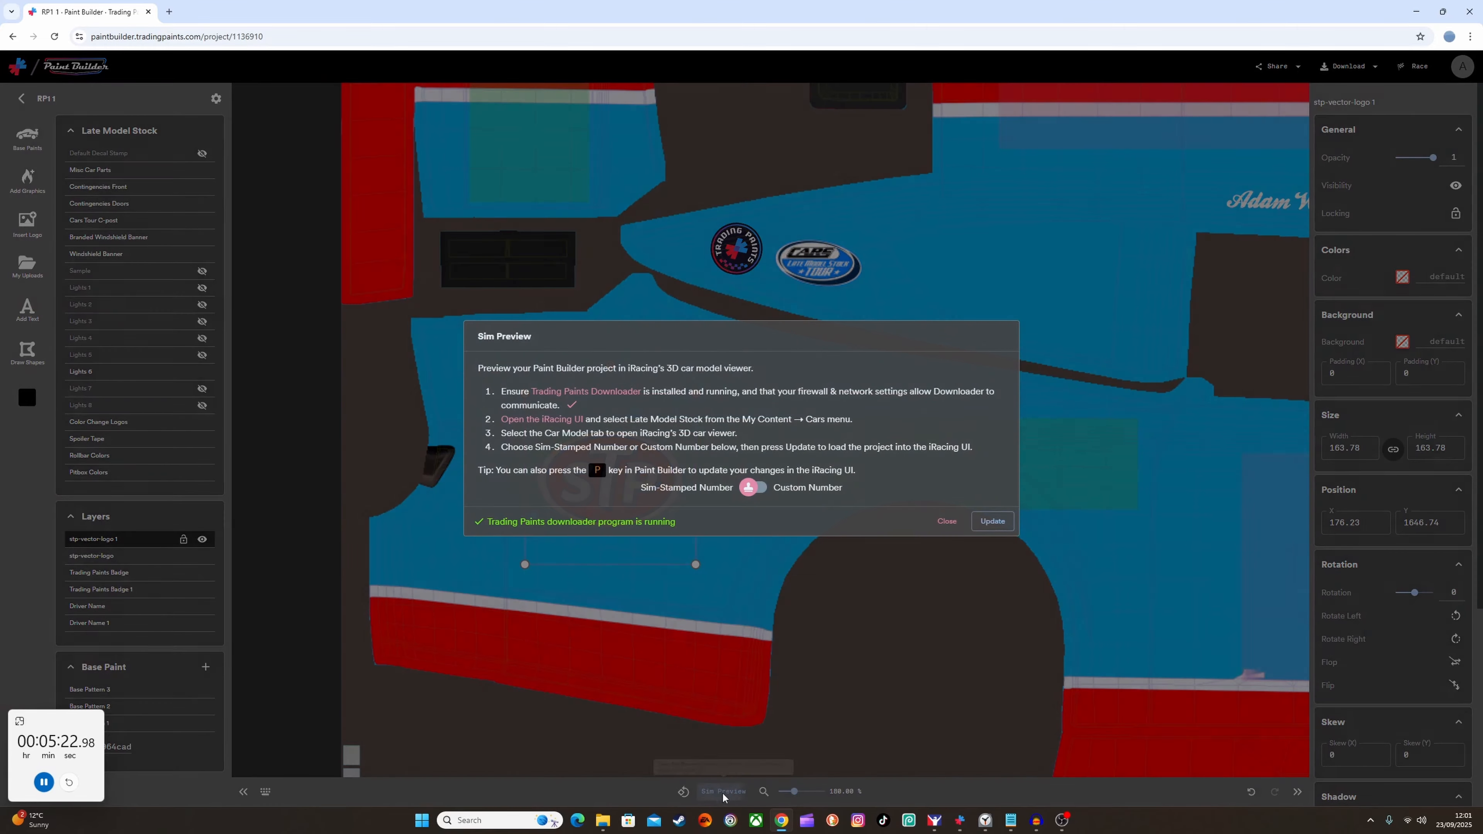
left_click(993, 521)
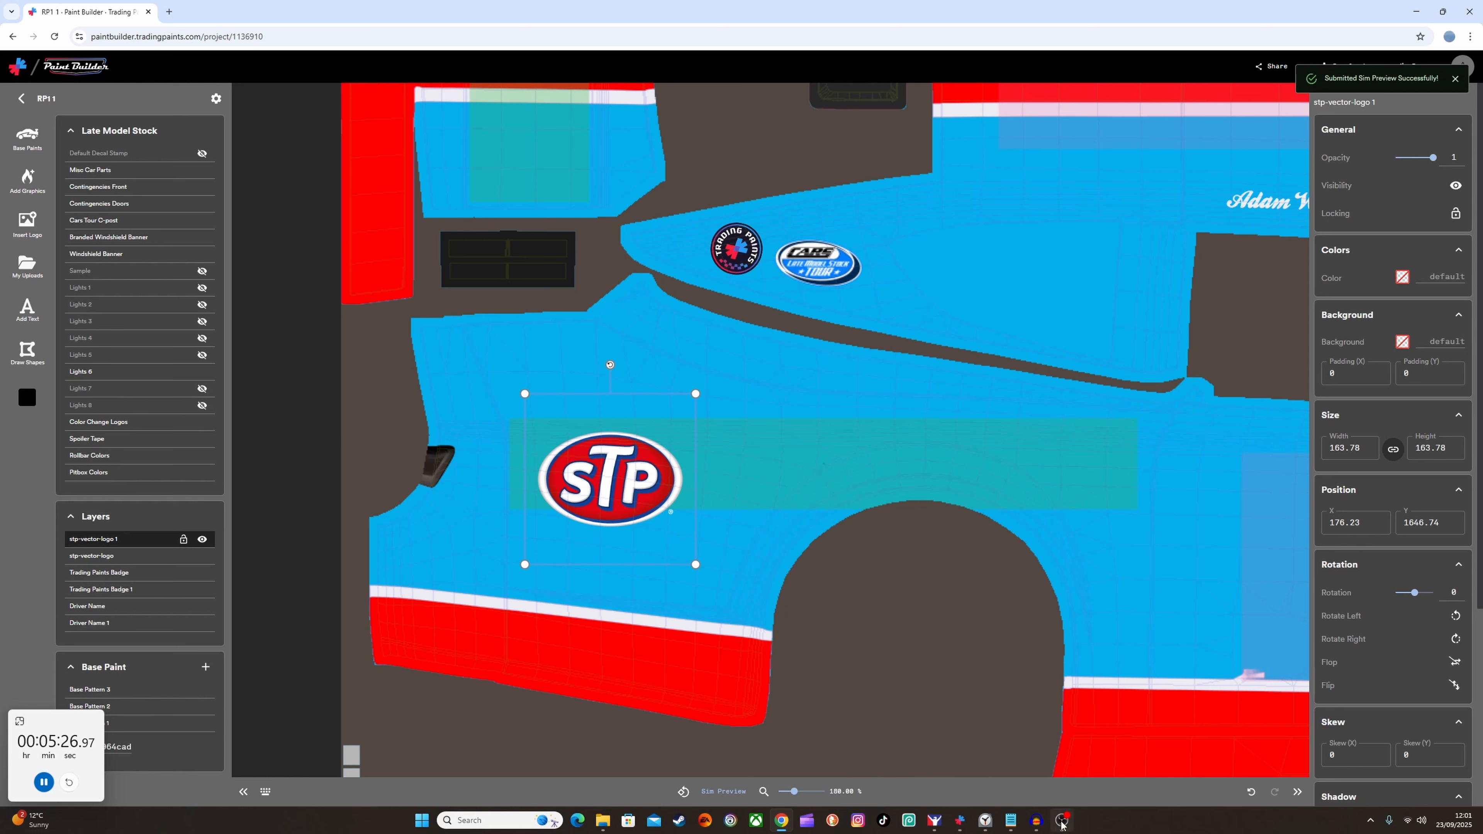
left_click(934, 821)
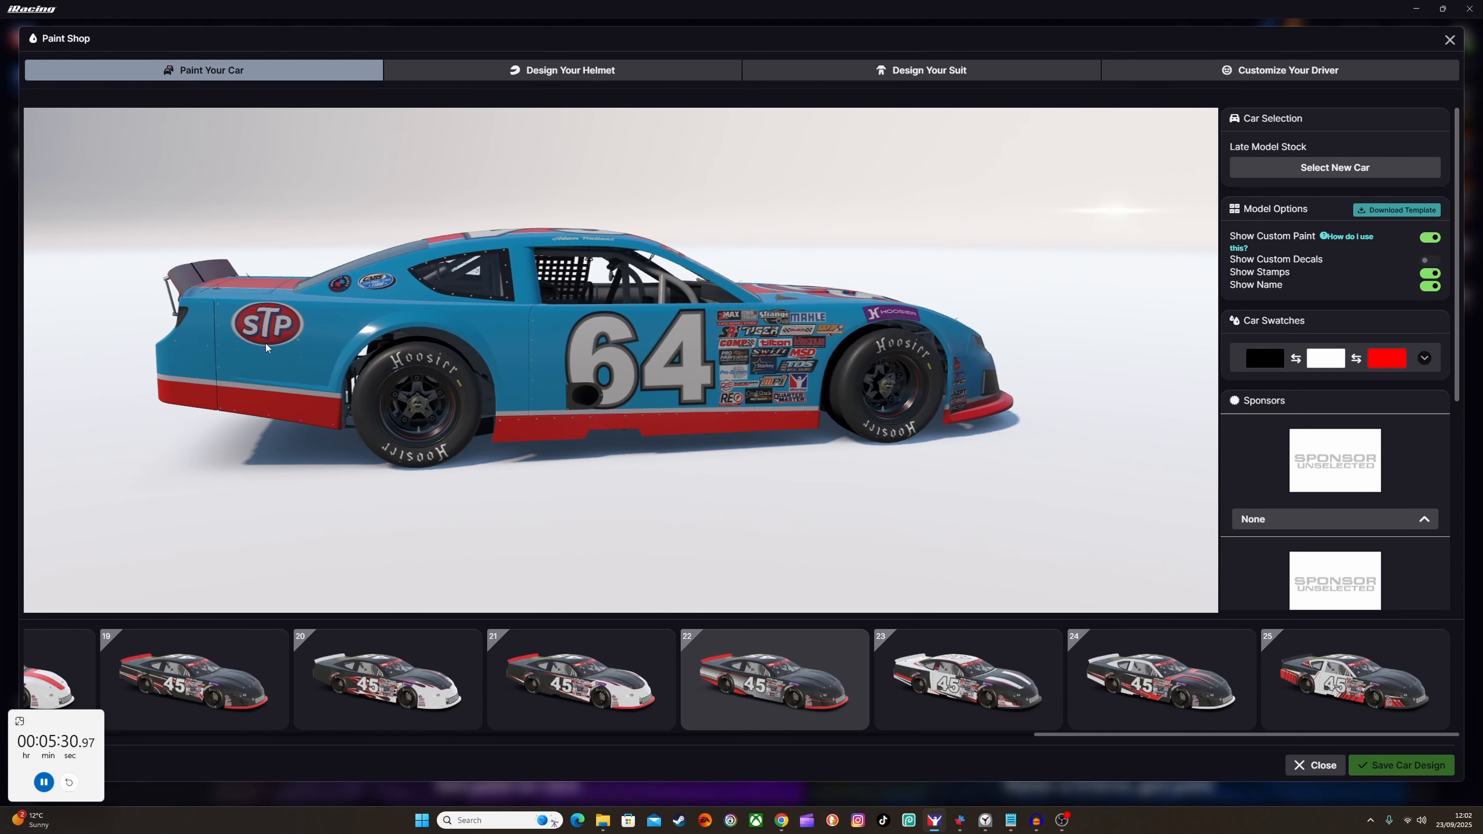
left_click_drag(273, 383, 283, 383)
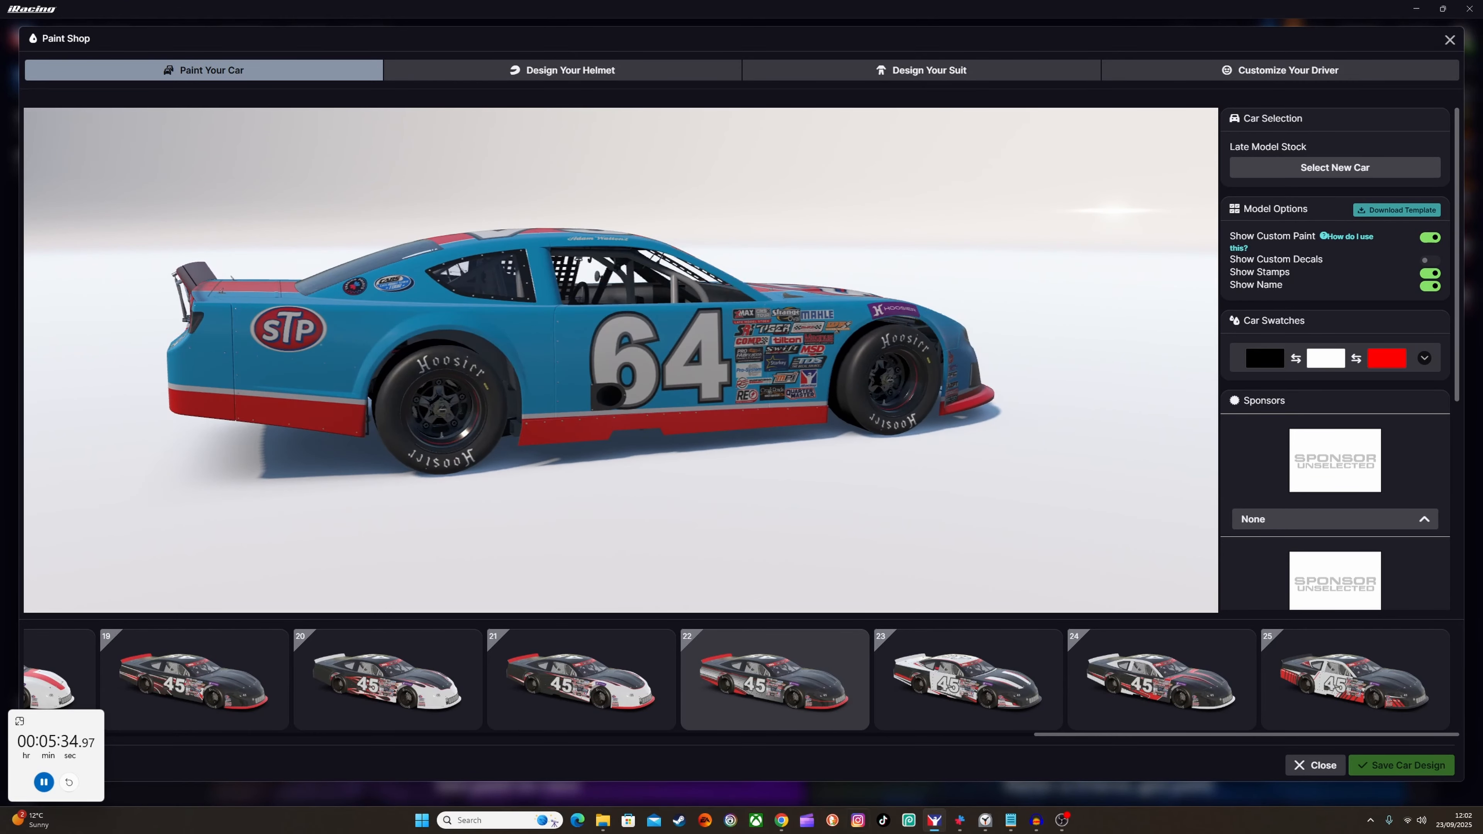
left_click_drag(422, 427, 577, 420)
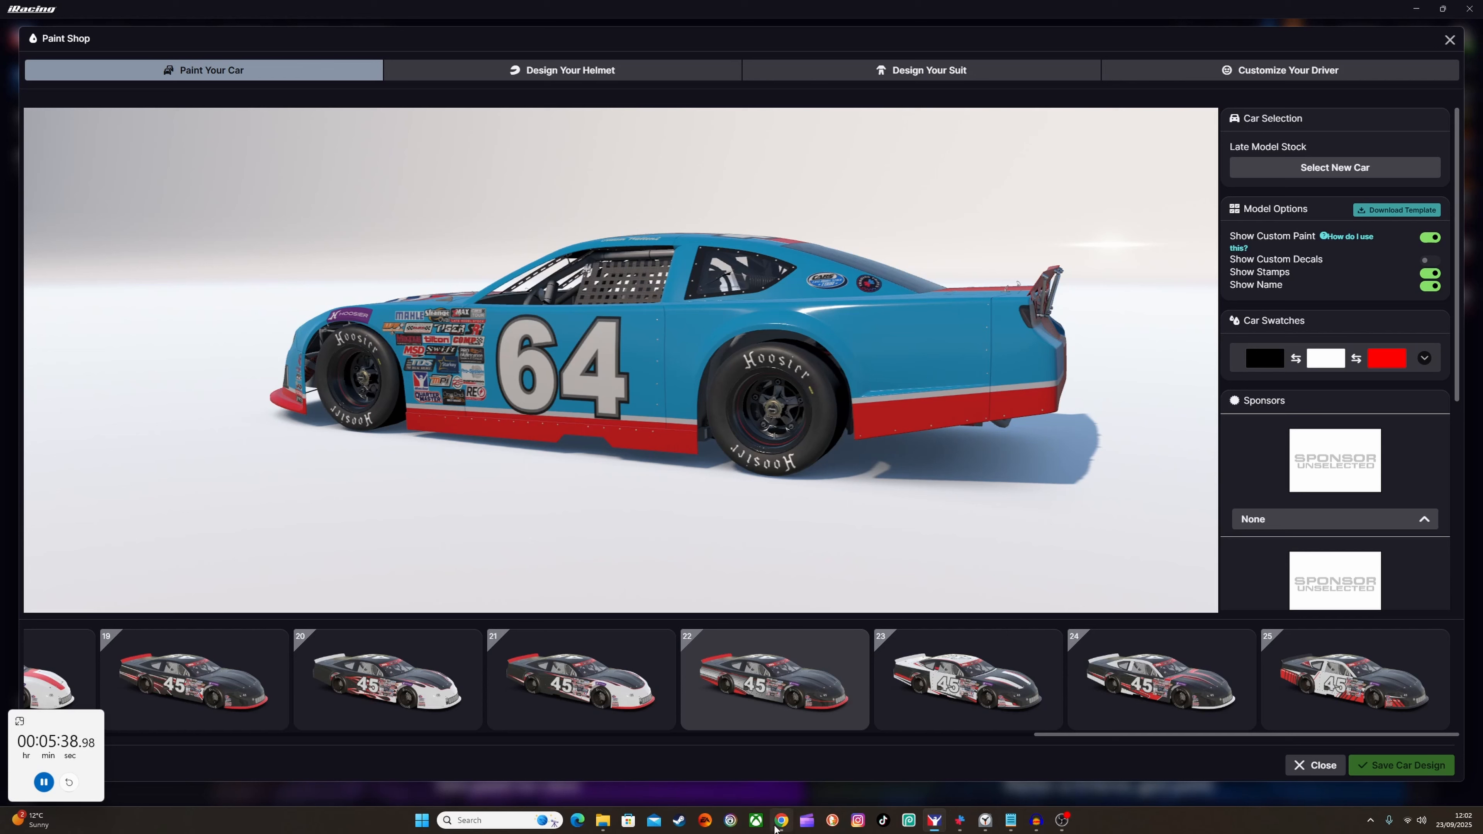
Return to Paint Builder and duplicate the right rear quarter panel's STP logo.
mouse_move(781, 821)
left_click(769, 772)
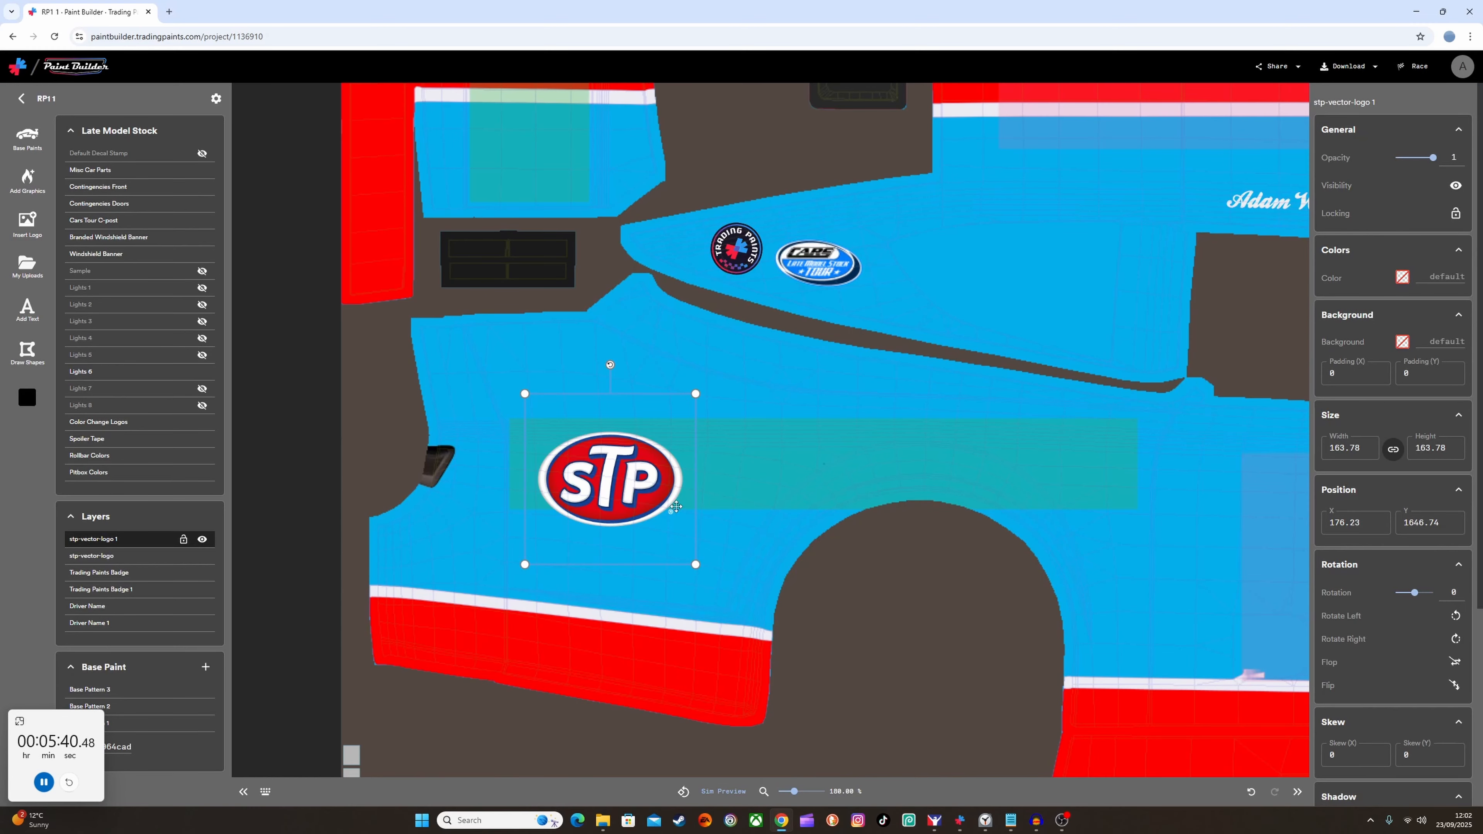
right_click(604, 473)
left_click(642, 537)
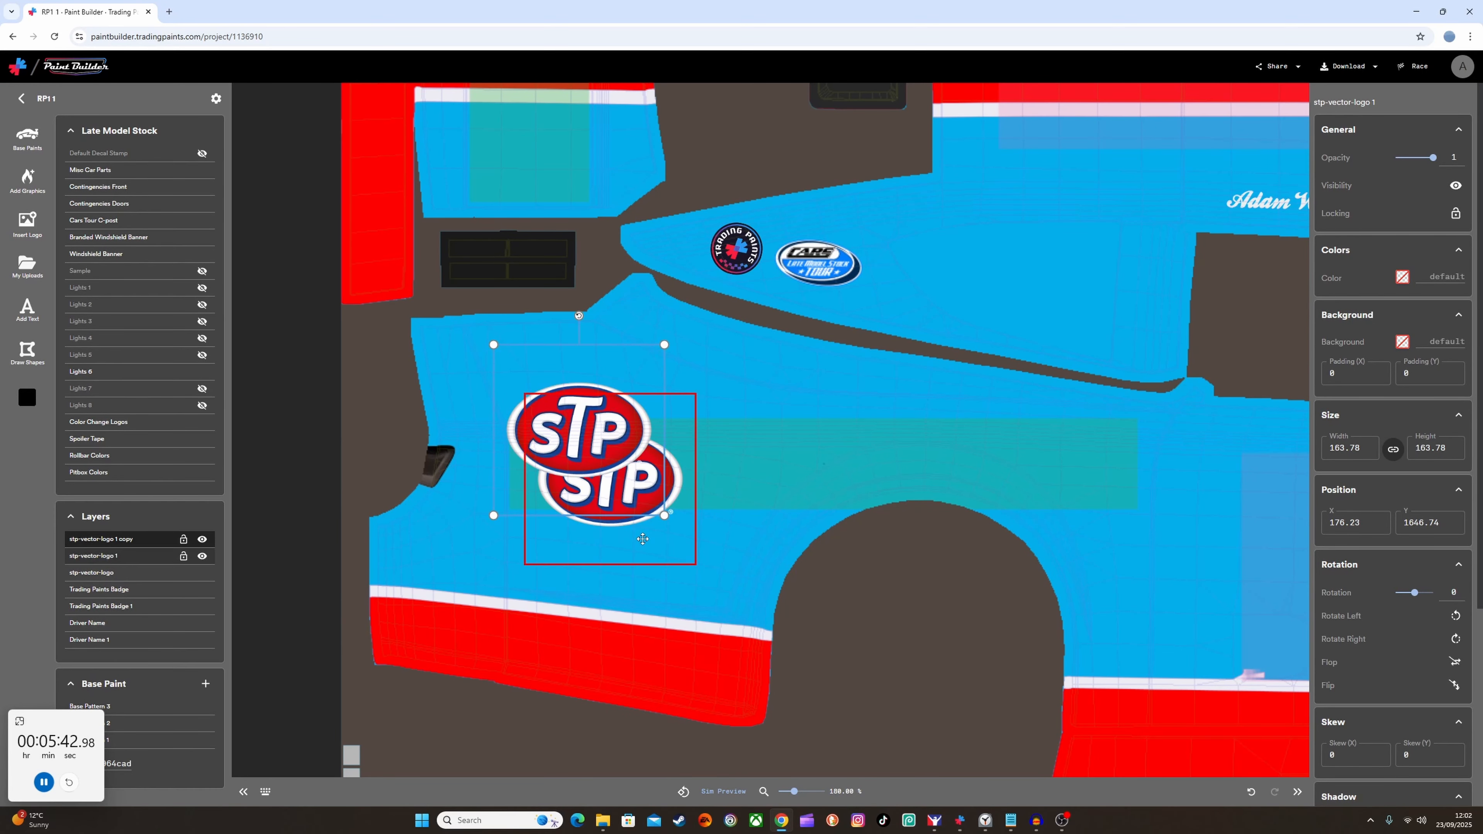
Move the duplicated STP logo onto the left rear quarter panel's sponsor block, at about X 193.26, Y 643.14.
left_click_drag(589, 416, 601, 283)
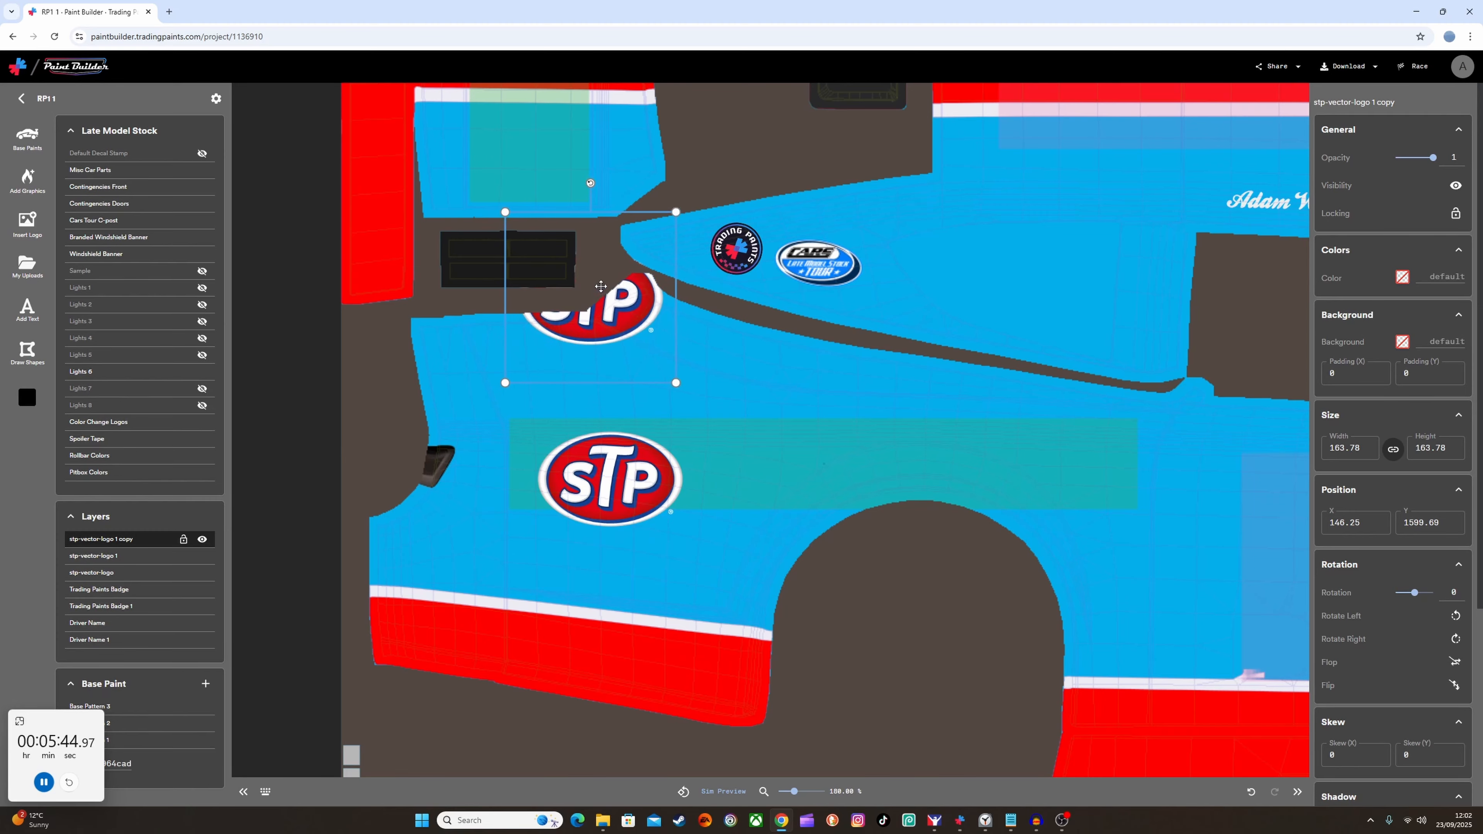
left_click_drag(794, 792, 792, 793)
left_click_drag(928, 329, 861, 797)
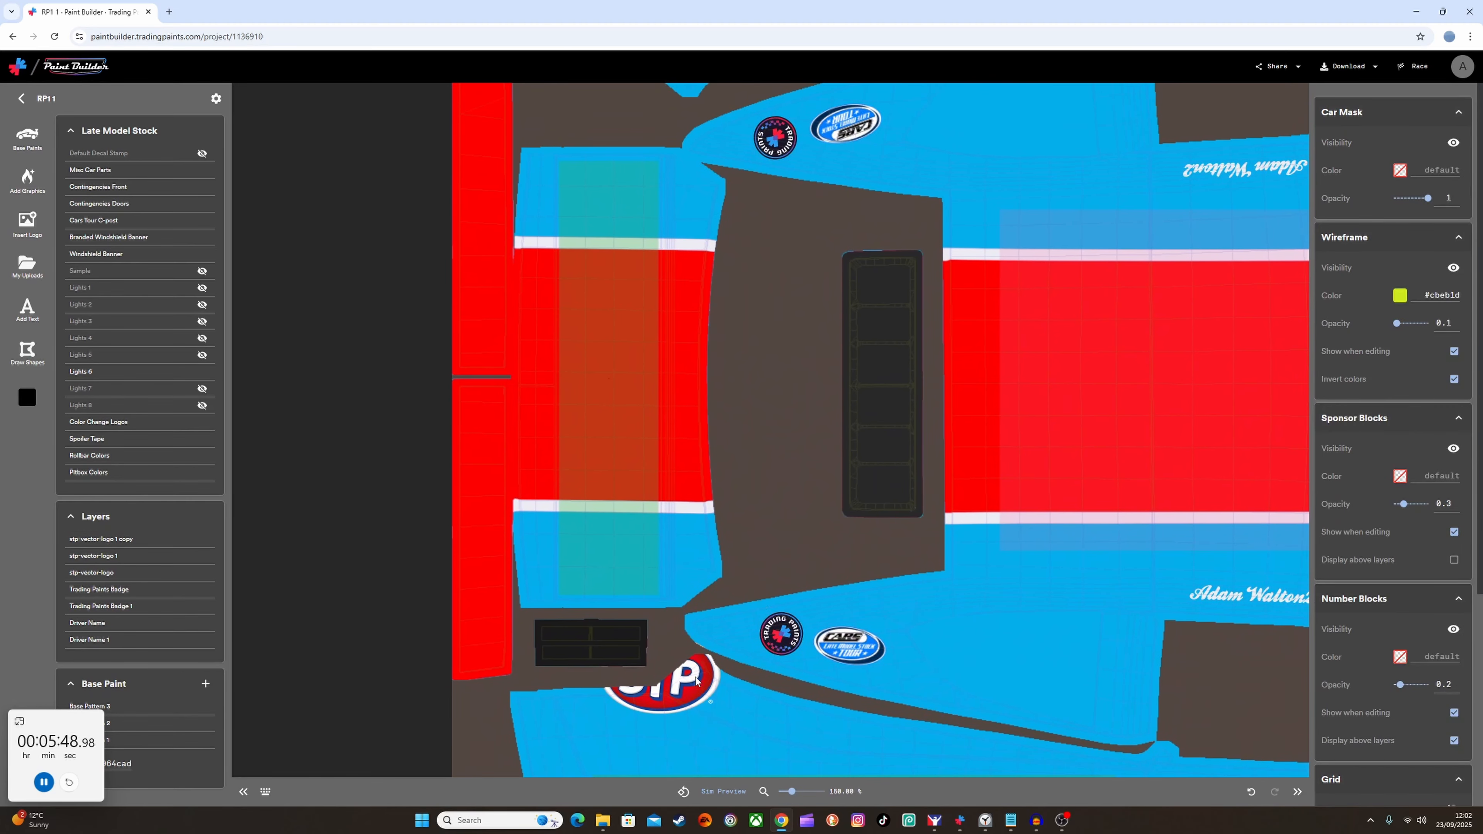
left_click_drag(685, 661, 736, 254)
left_click_drag(882, 235, 848, 574)
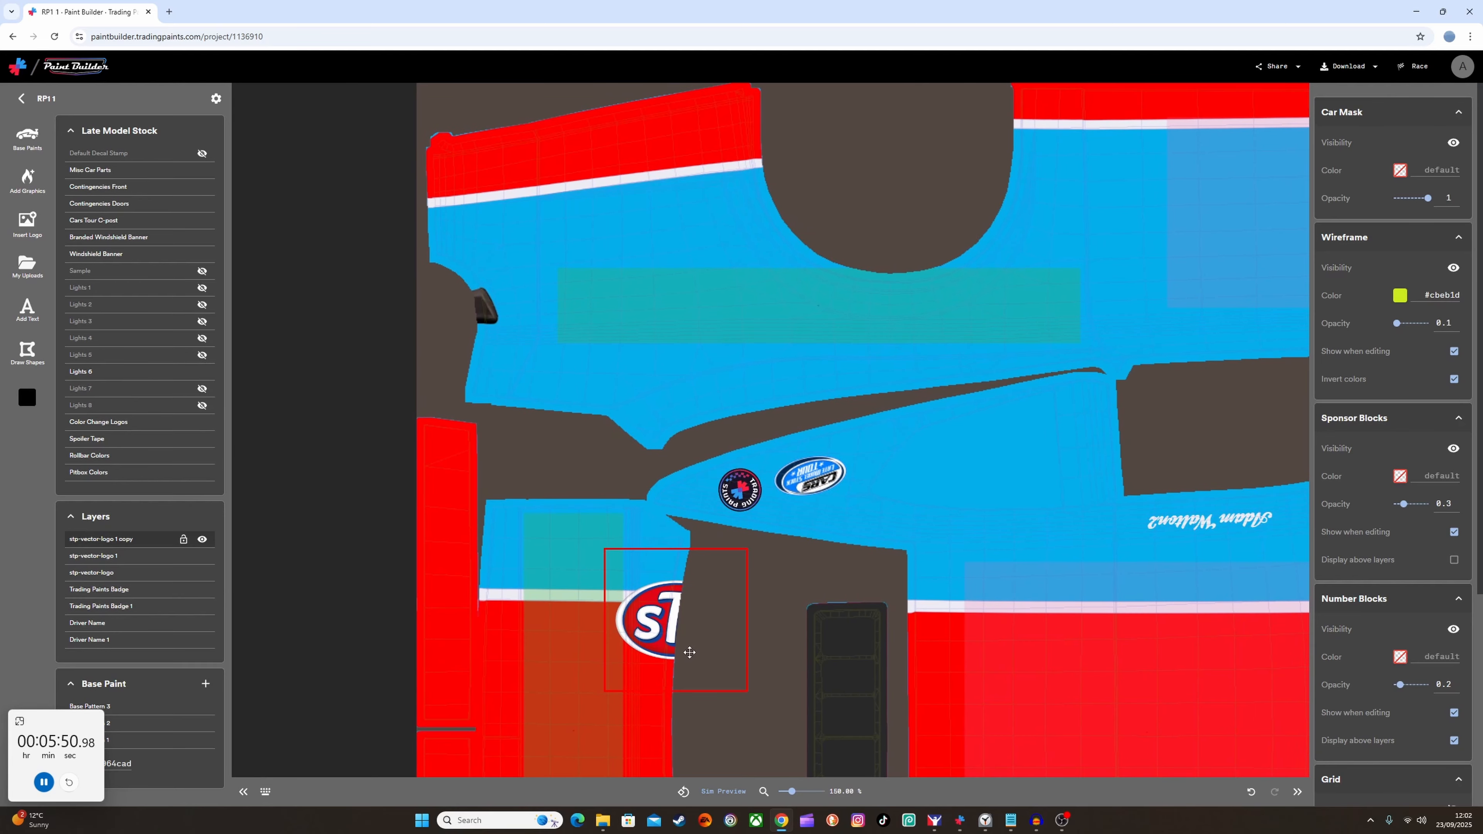
left_click_drag(679, 642, 656, 330)
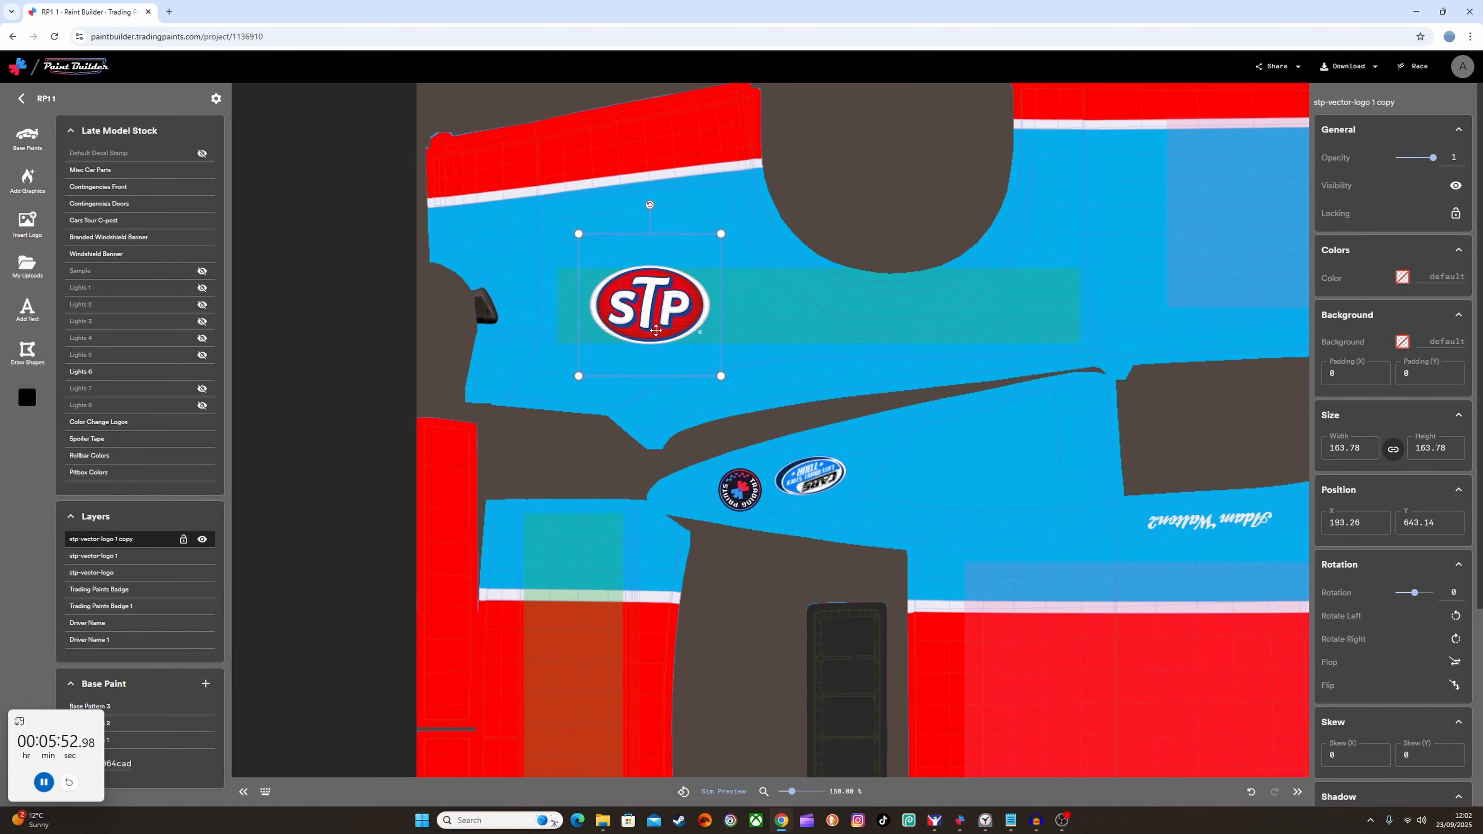
left_click_drag(756, 700, 751, 170)
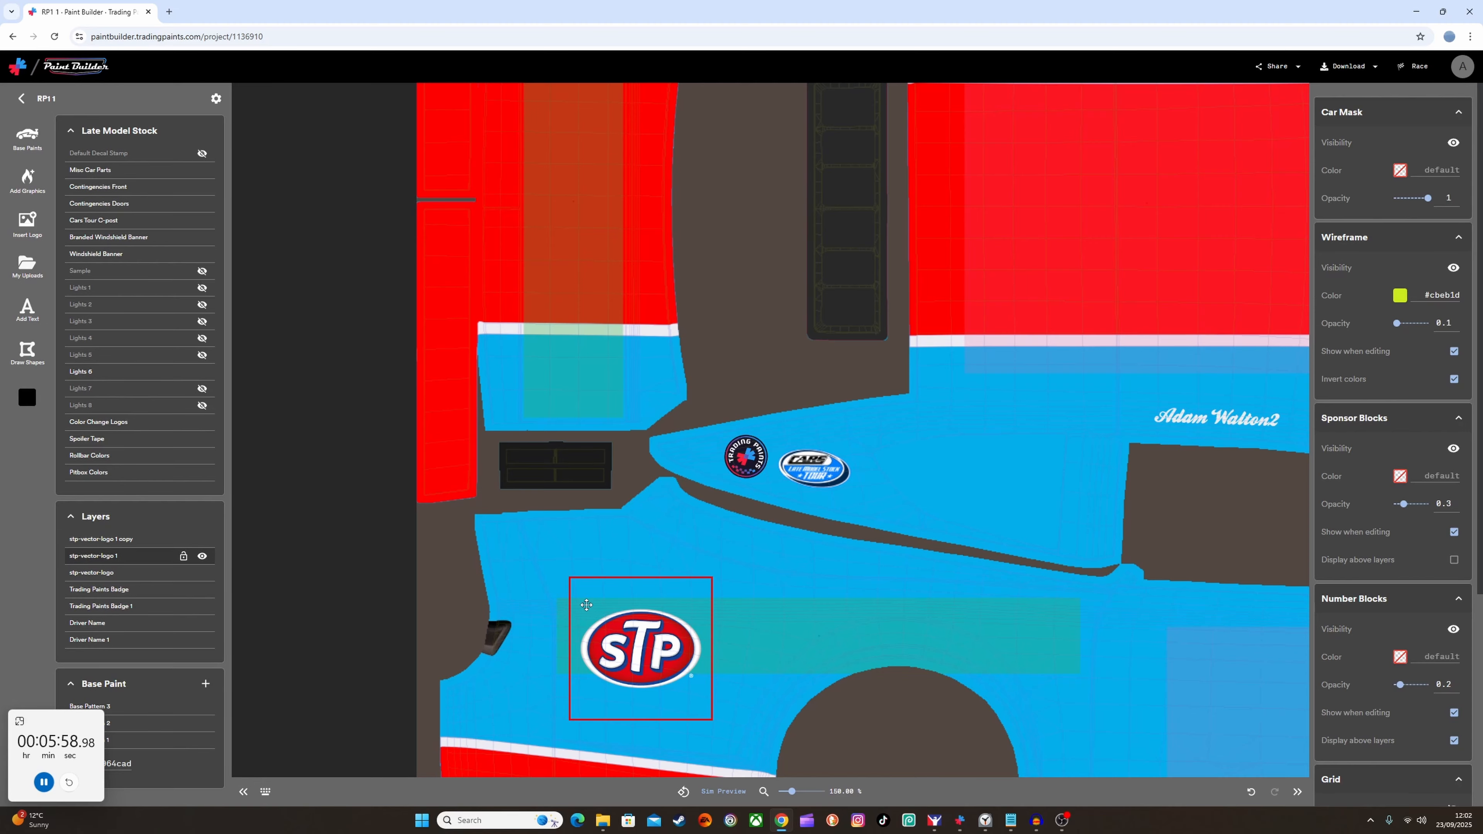
left_click_drag(778, 186, 705, 827)
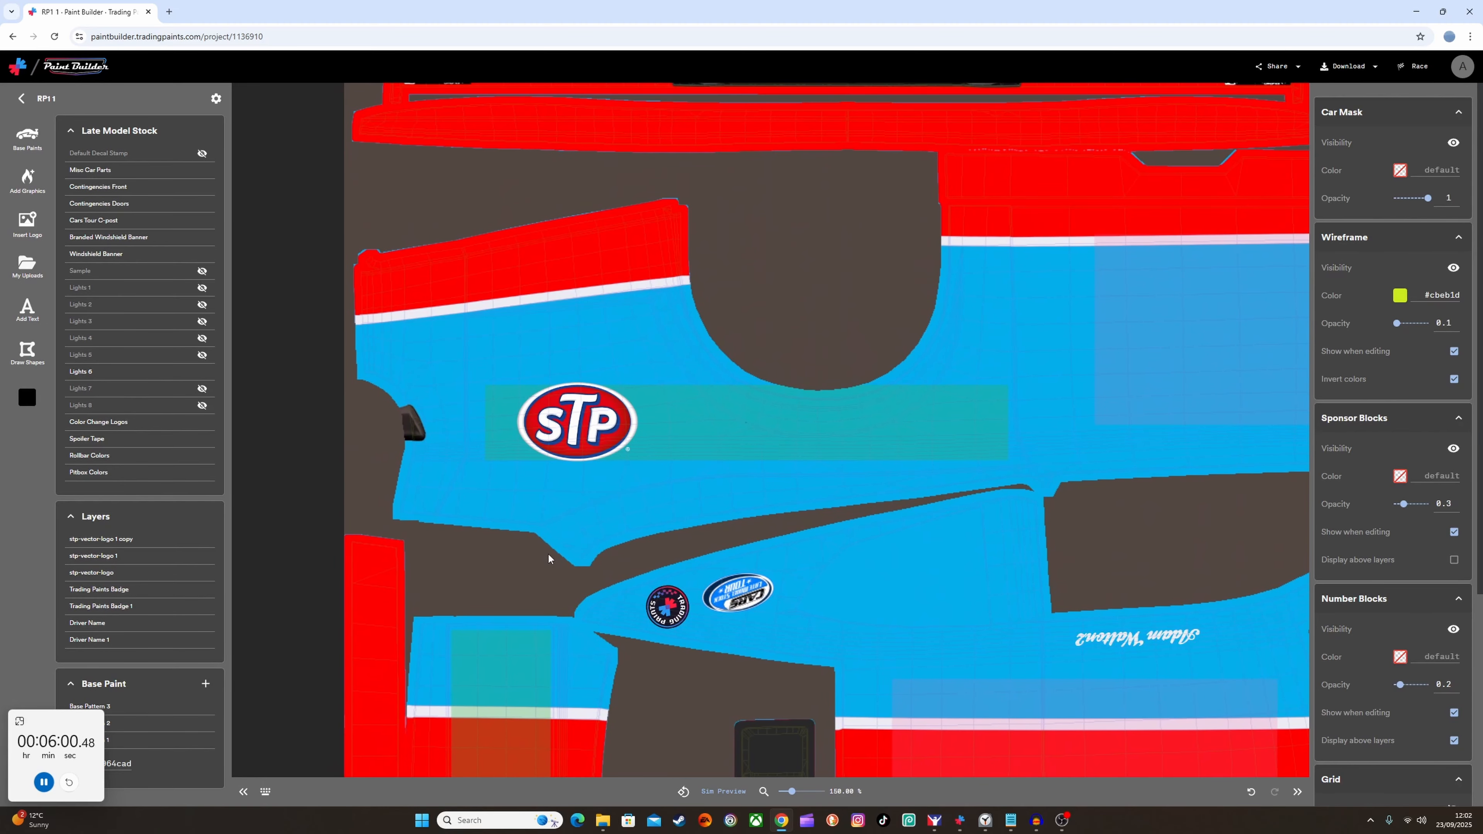
Rotate the left rear quarter panel's STP logo by 180° and reposition it at about X 352, Y 790.67.
right_click(590, 395)
left_click(636, 468)
right_click(570, 406)
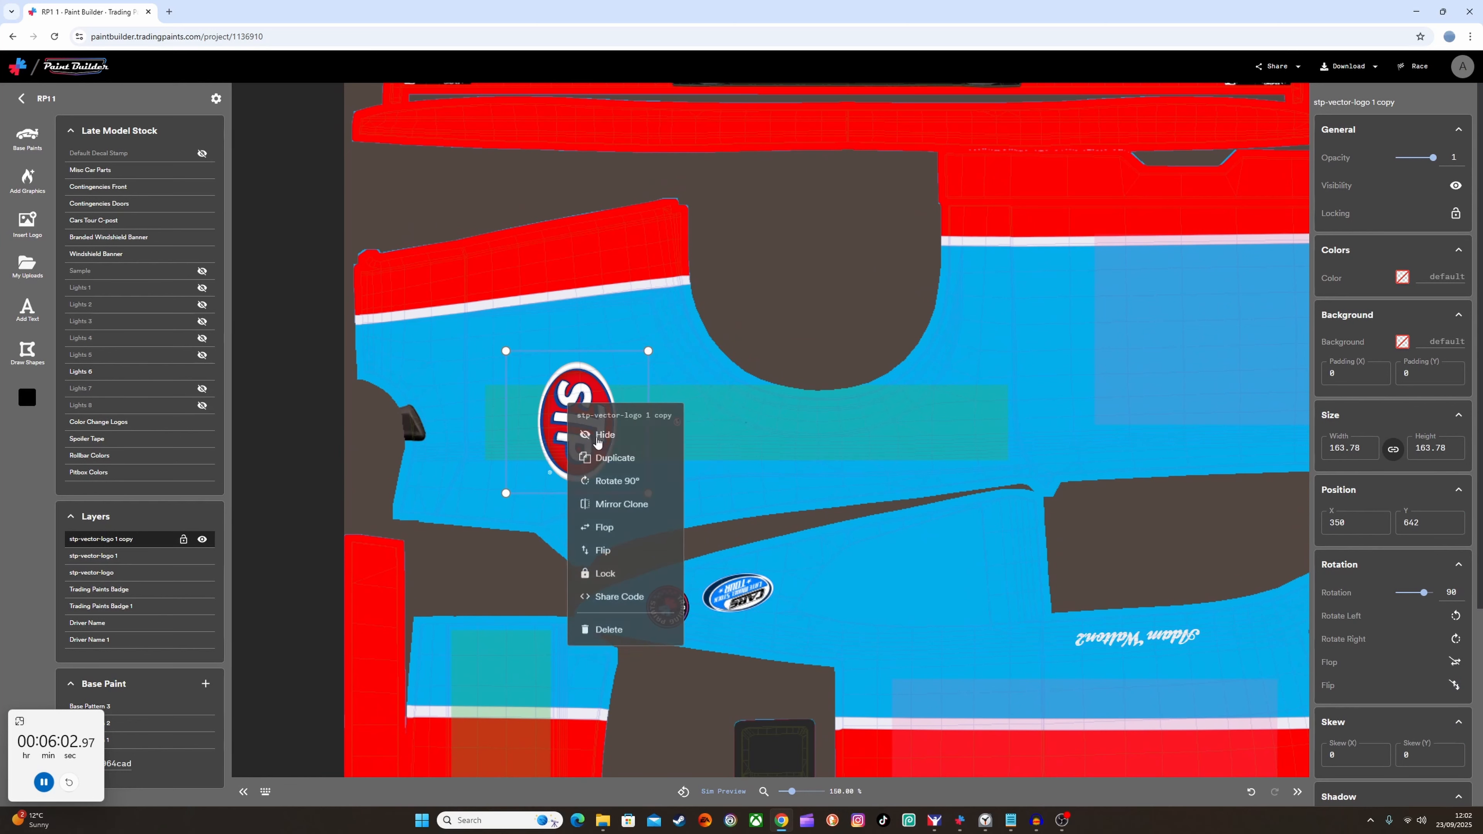
left_click(631, 482)
left_click_drag(573, 439, 569, 416)
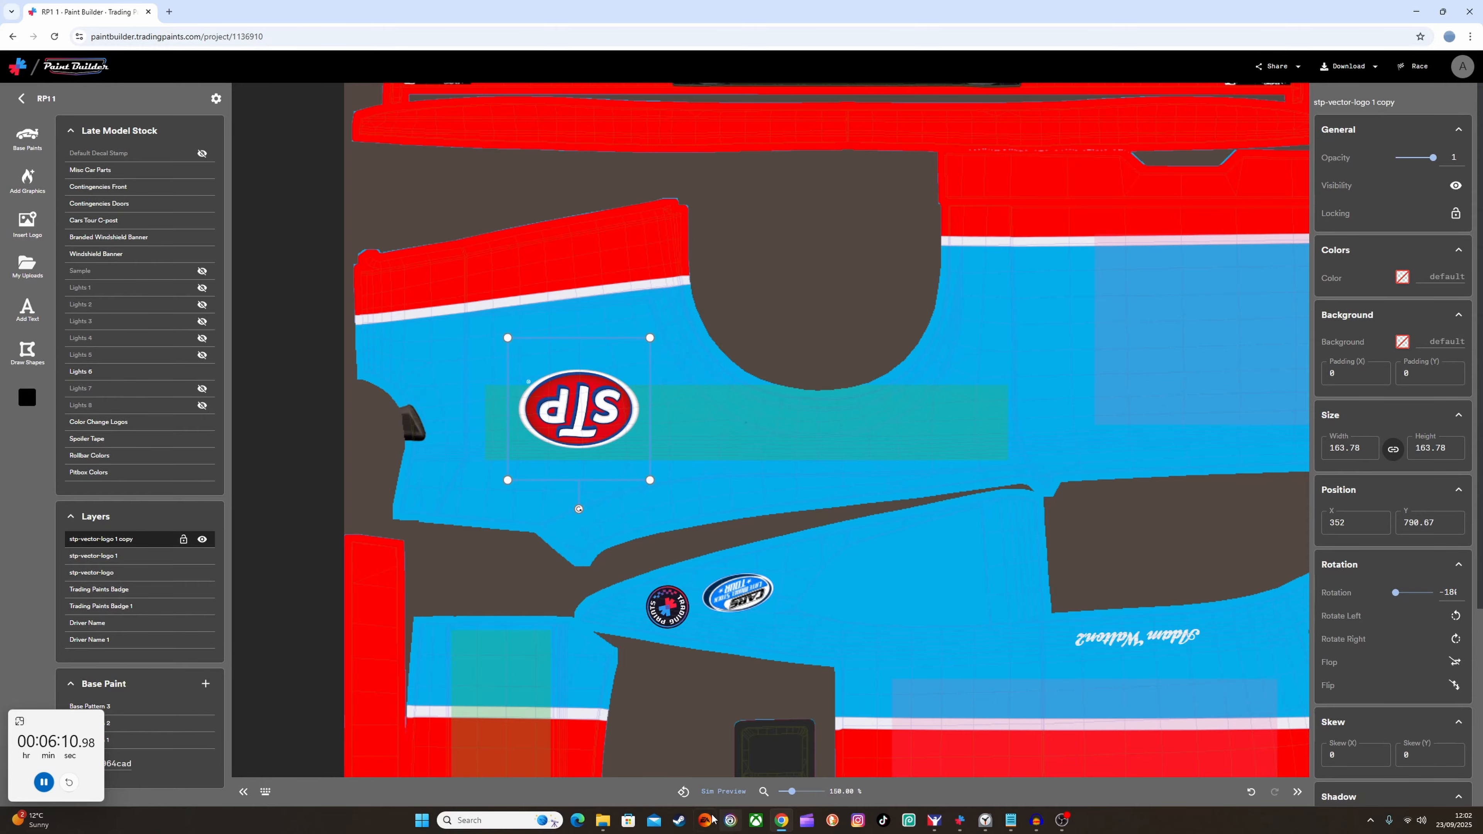
Update the sim preview and inspect the left rear quarter panel's STP logo in iRacing.
left_click(707, 795)
left_click(993, 521)
mouse_move(1061, 821)
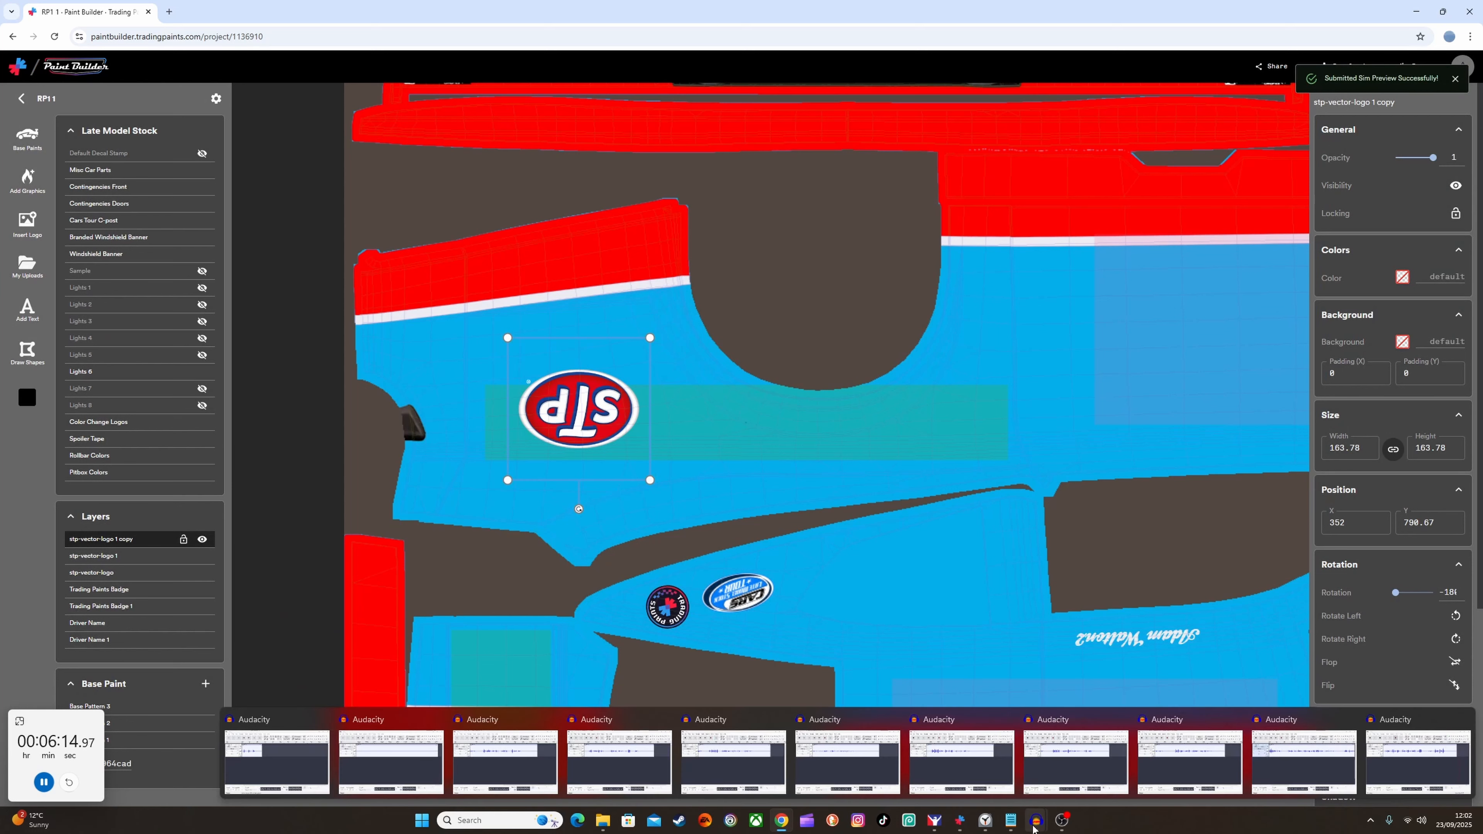
mouse_move(947, 810)
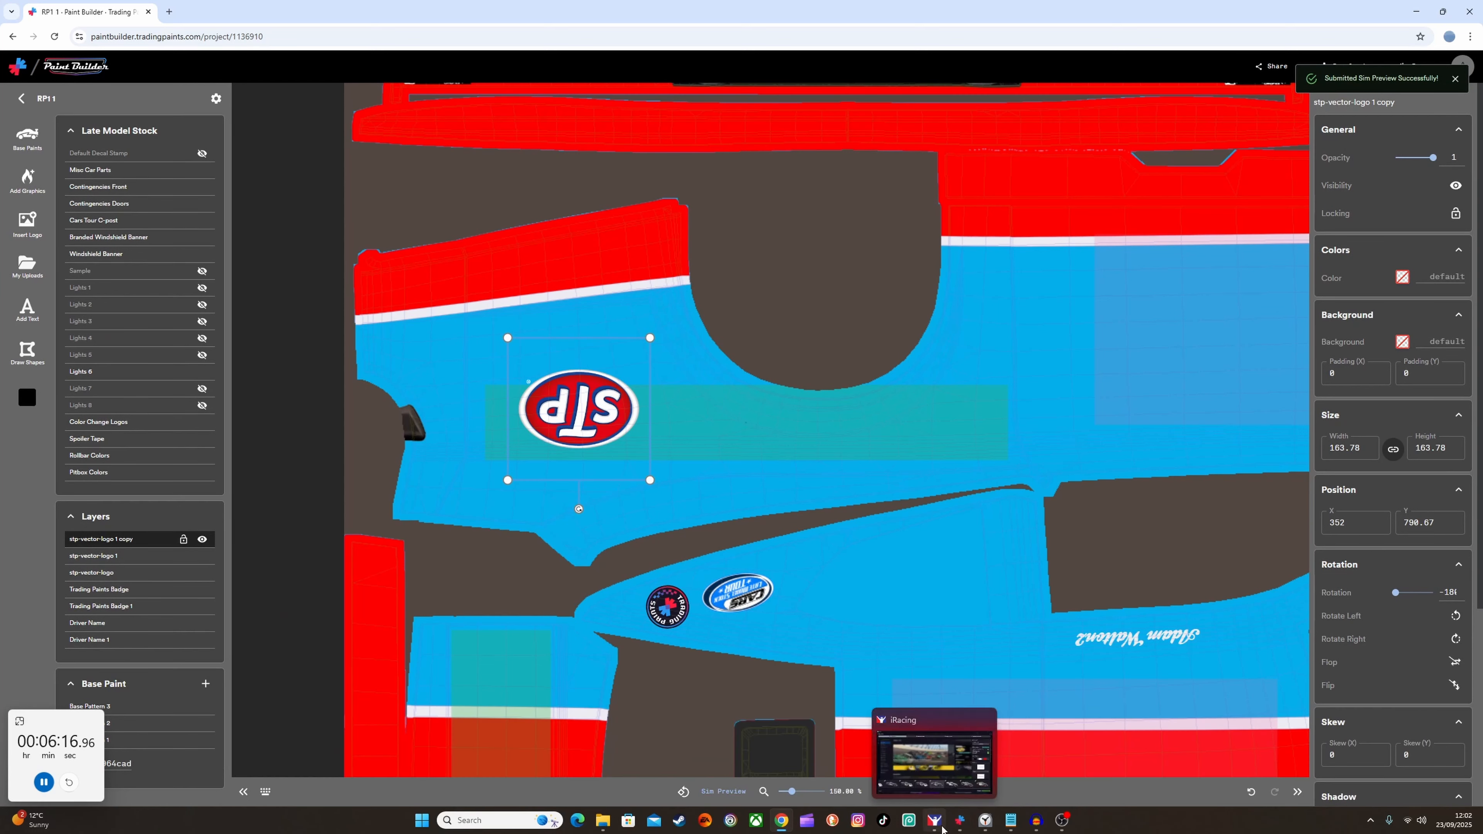
left_click(948, 786)
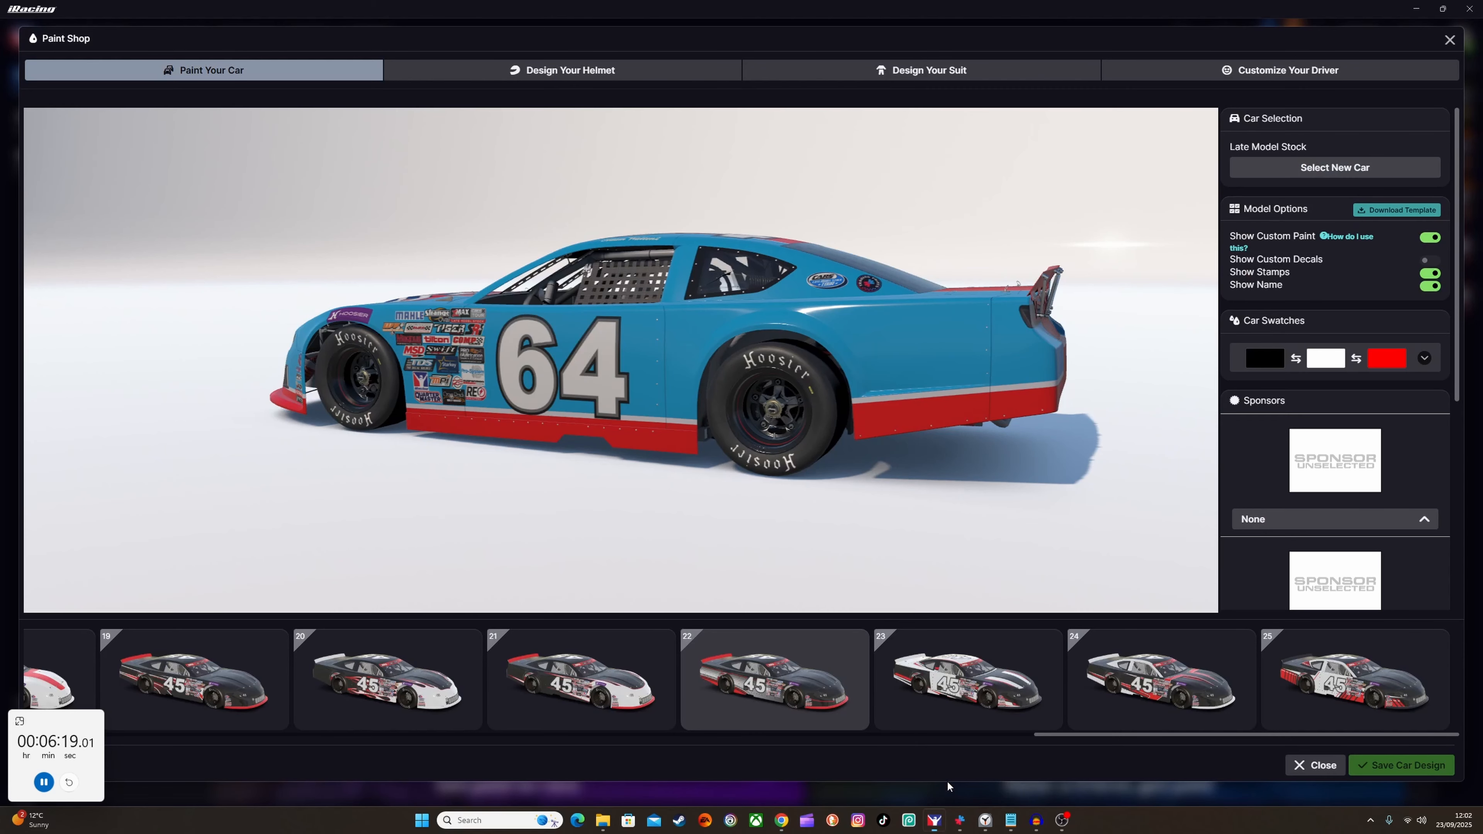
left_click_drag(1041, 452, 418, 695)
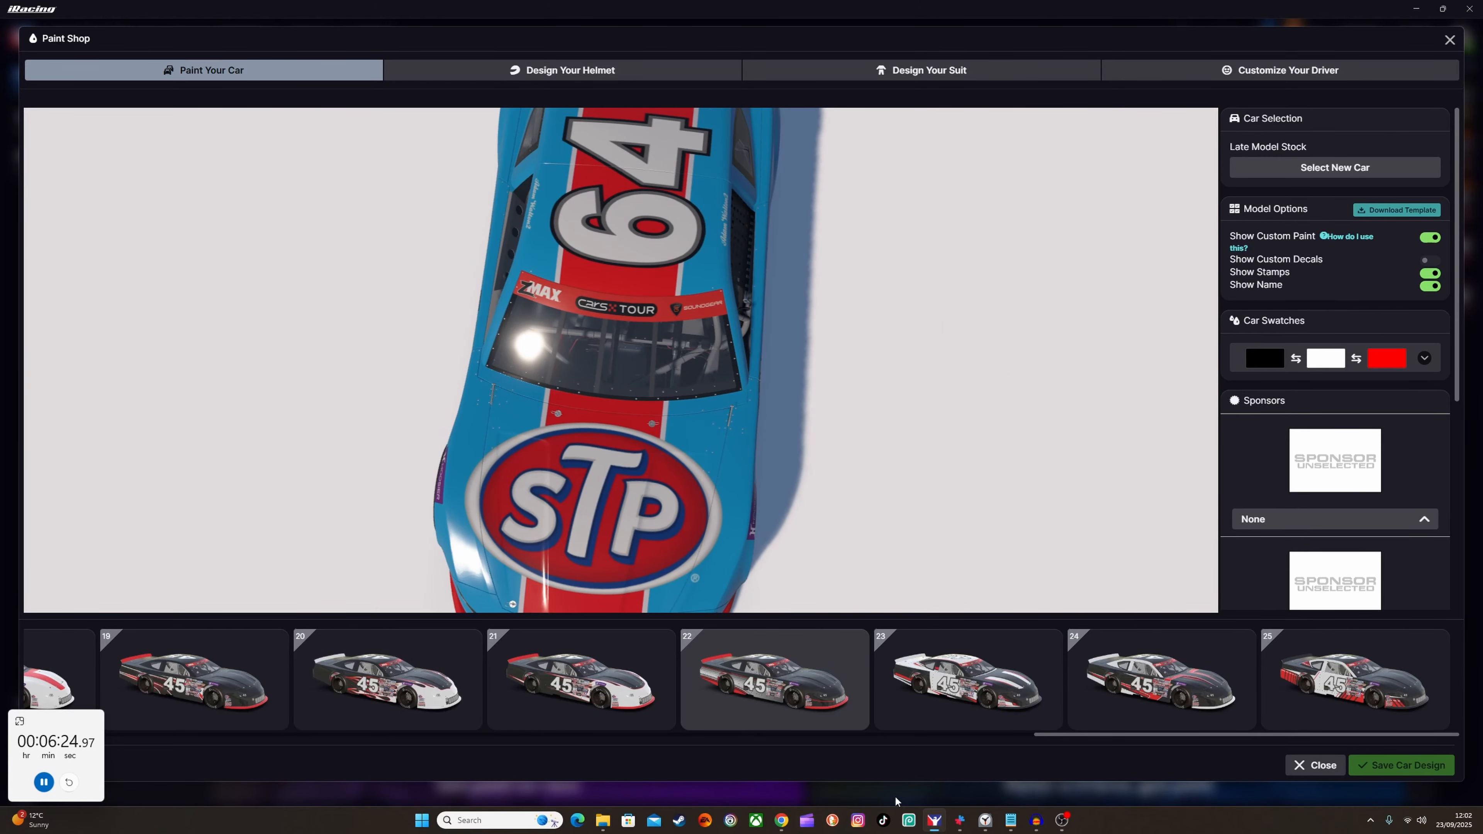
left_click(934, 821)
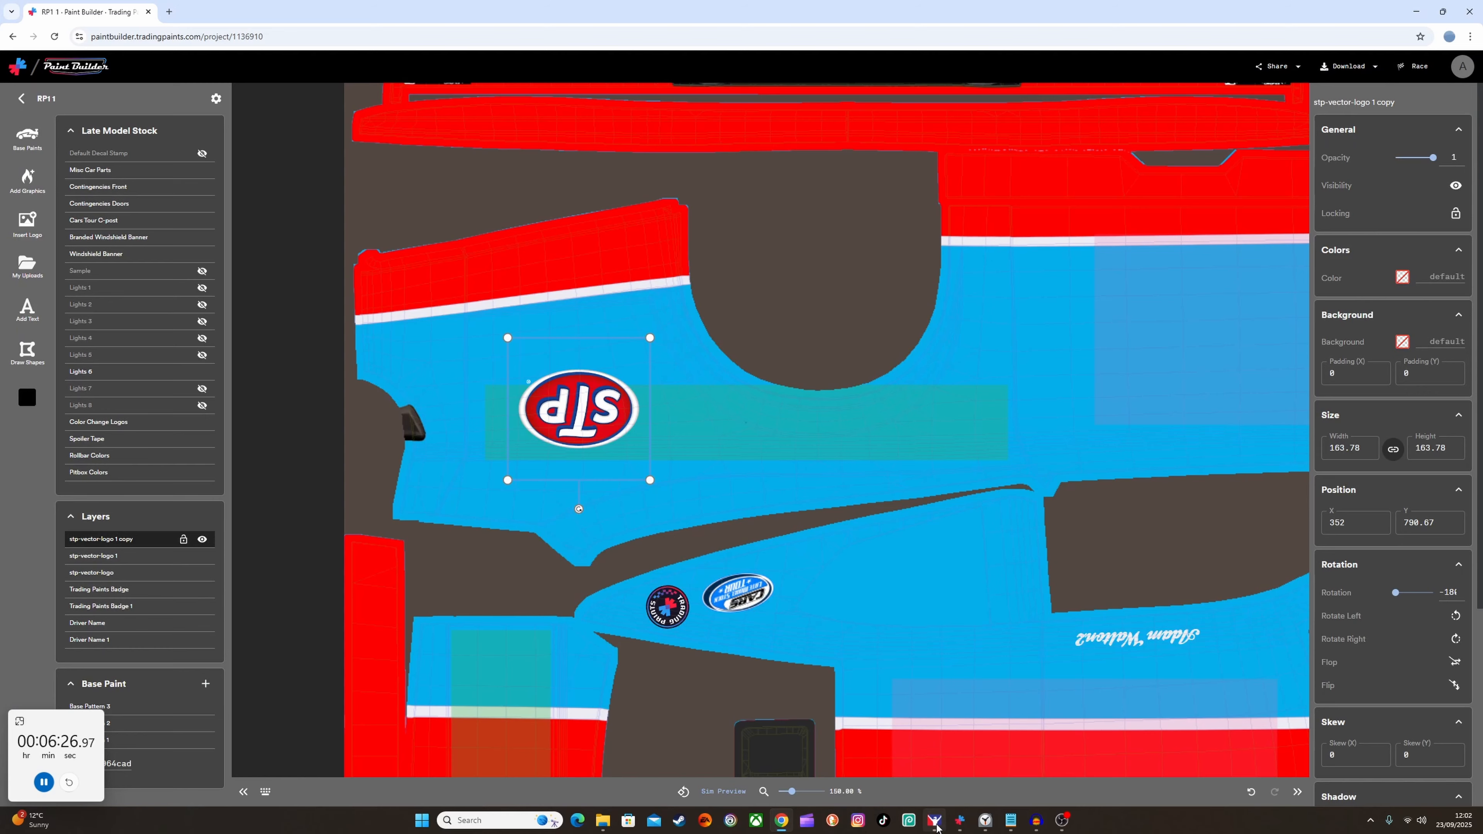
left_click(935, 821)
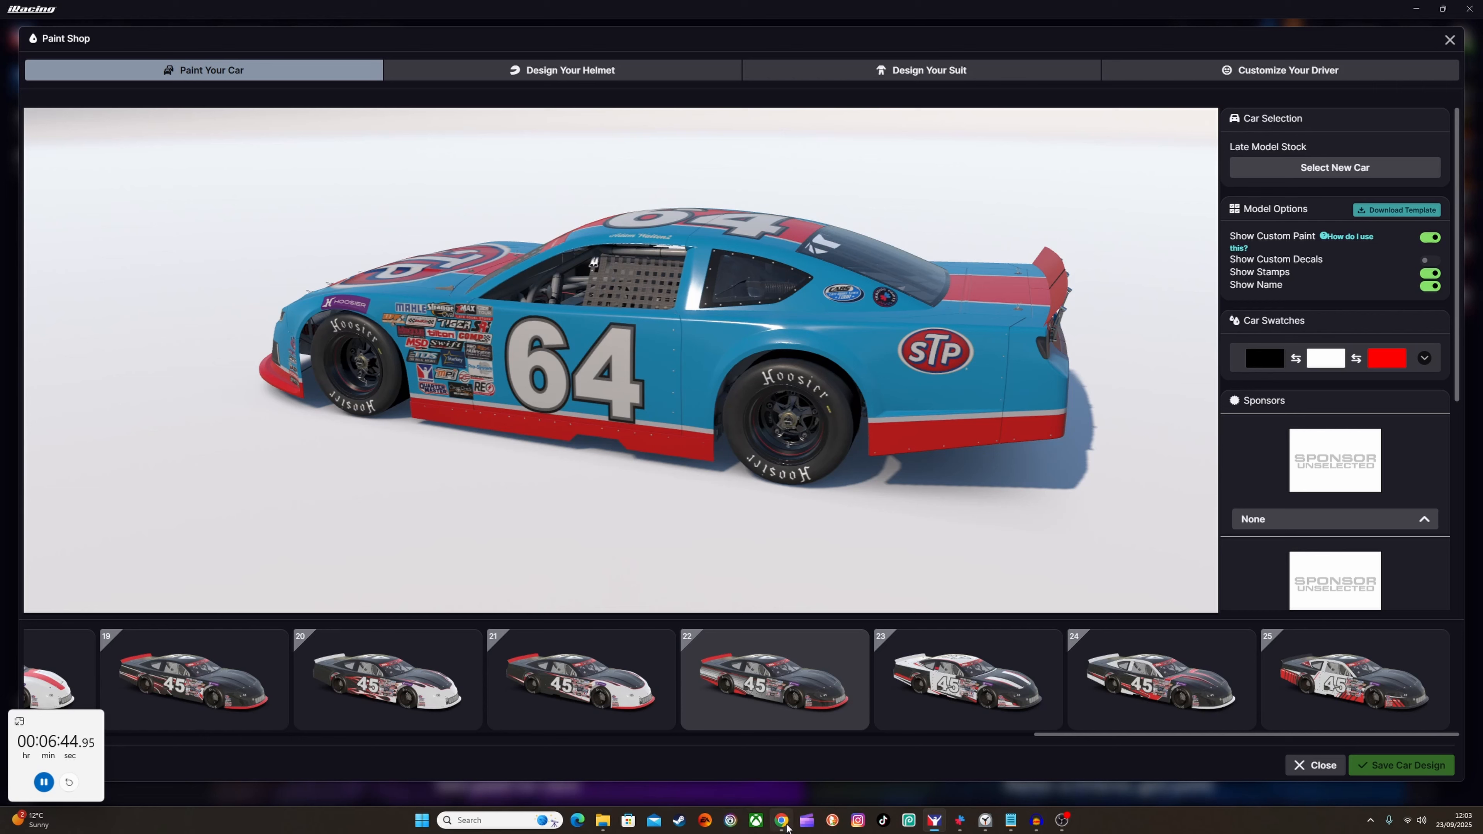
Return to Paint Builder and start a new text element reading OIL TREATMENT.
mouse_move(782, 821)
left_click(783, 777)
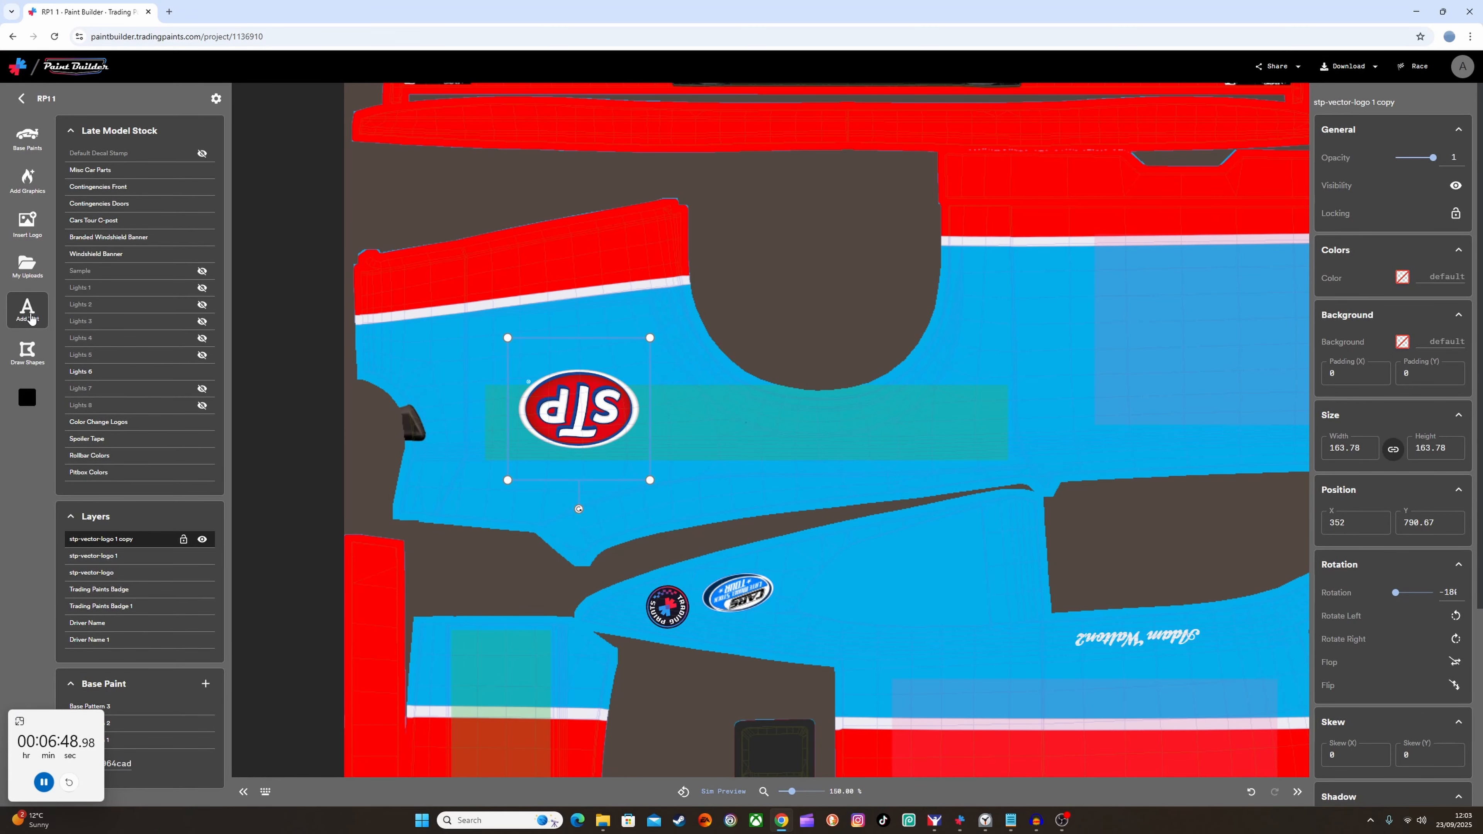
left_click(28, 310)
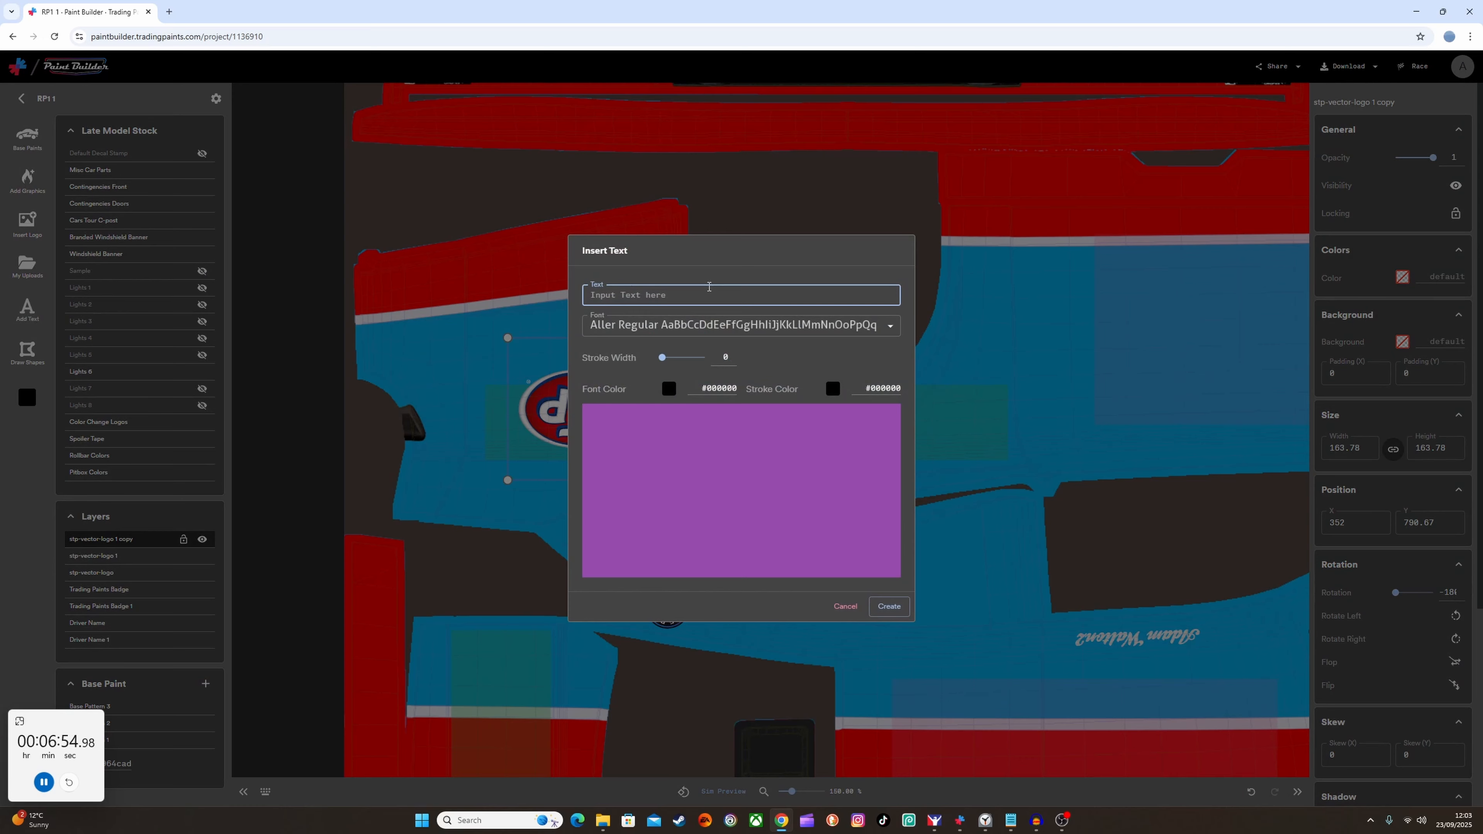
type("OIL TREATMENT")
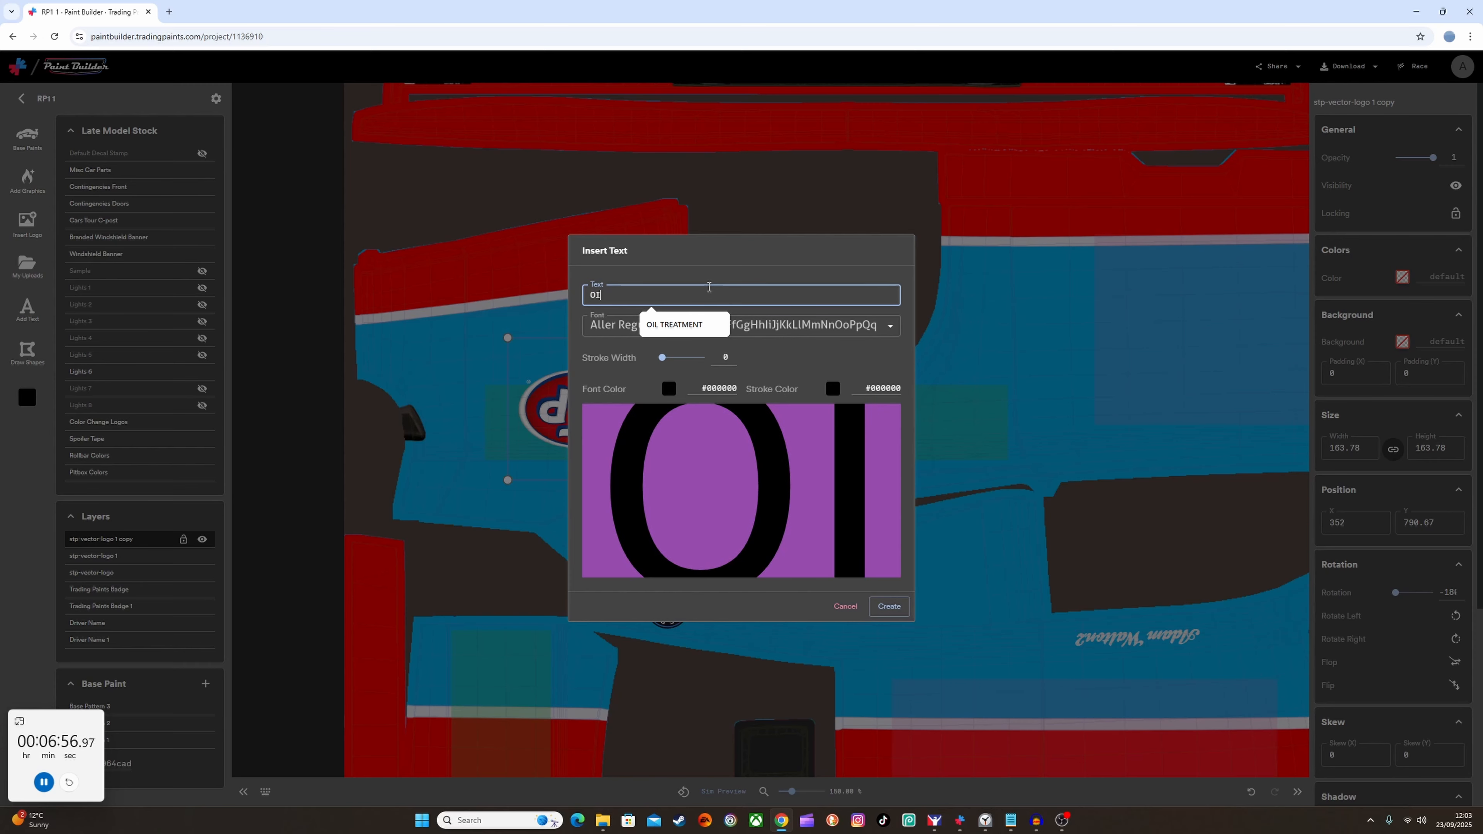
left_click(673, 328)
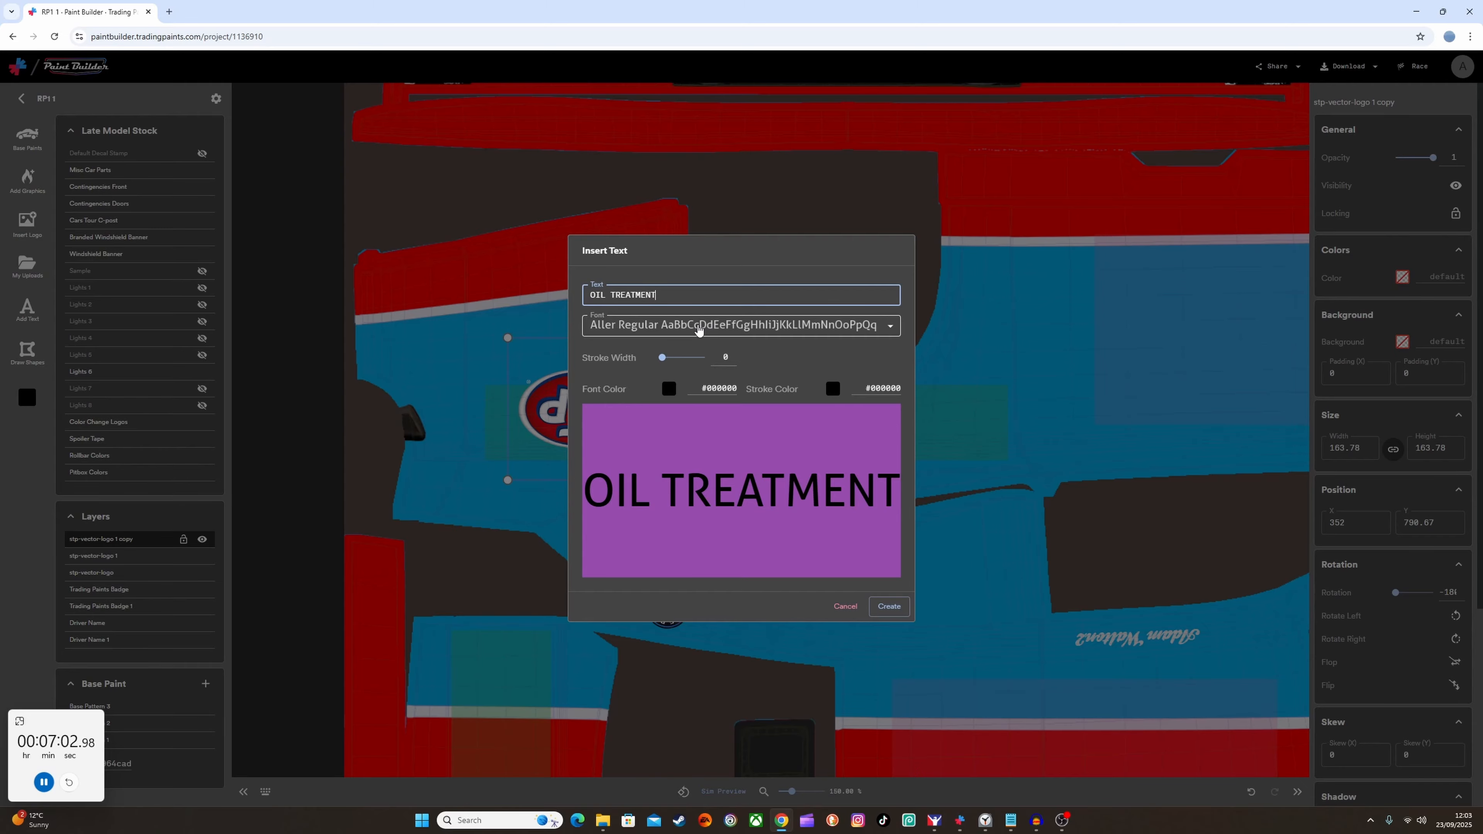
Browse the available fonts and choose FirstTest for the OIL TREATMENT text.
left_click(698, 331)
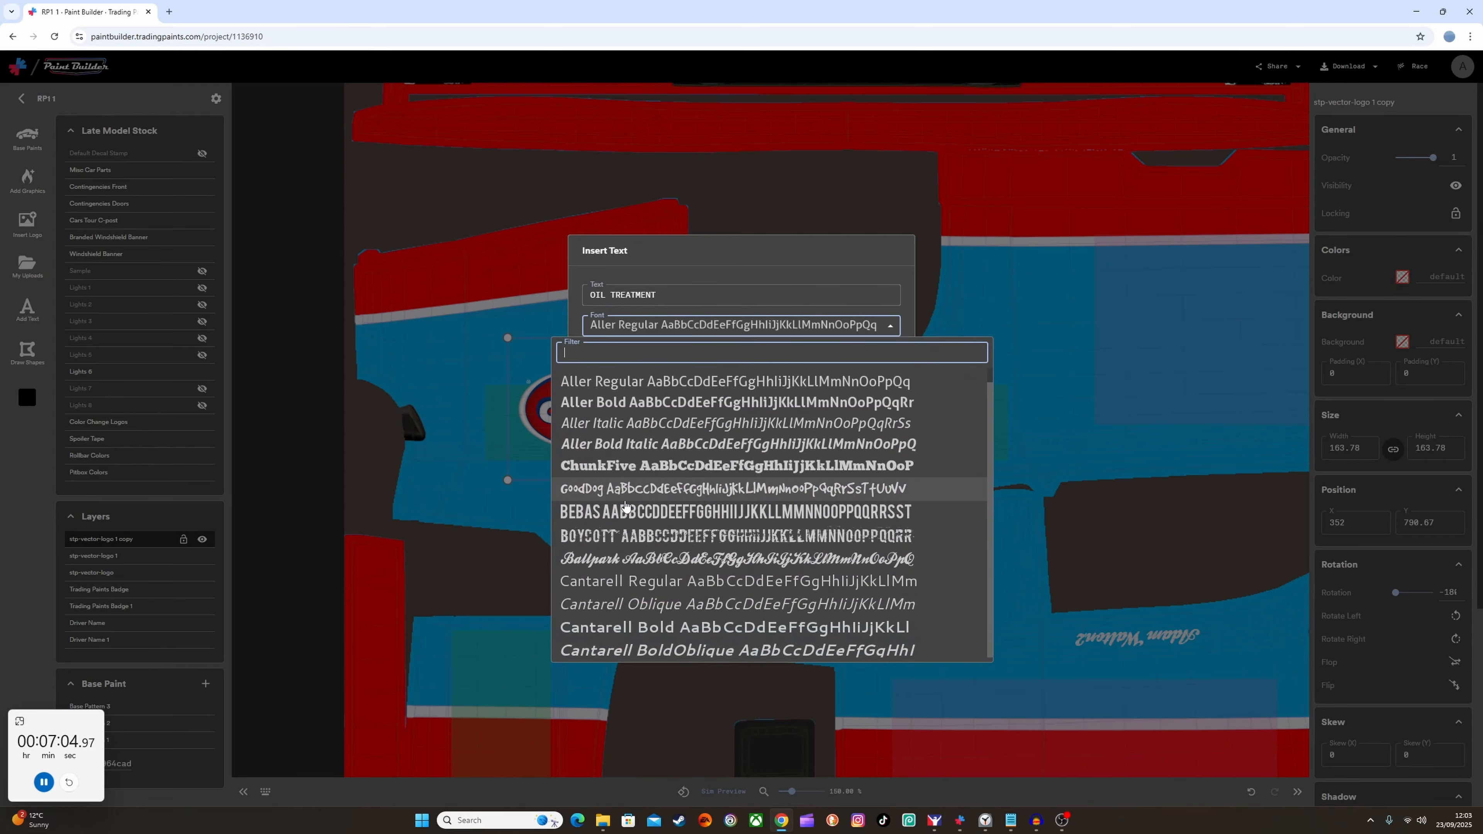
scroll(710, 525, "down", 2)
scroll(710, 524, "down", 15)
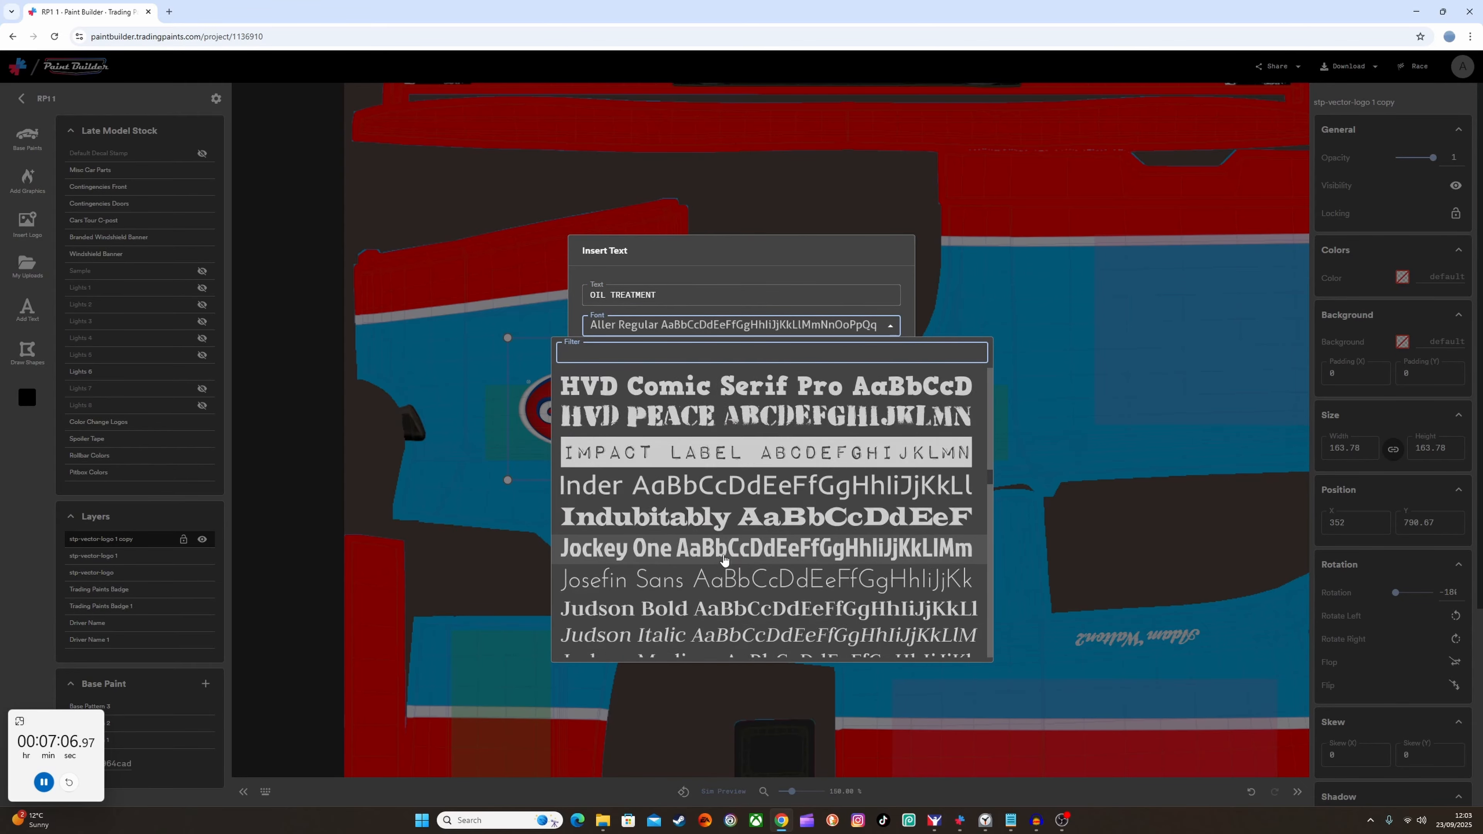
scroll(722, 575, "down", 10)
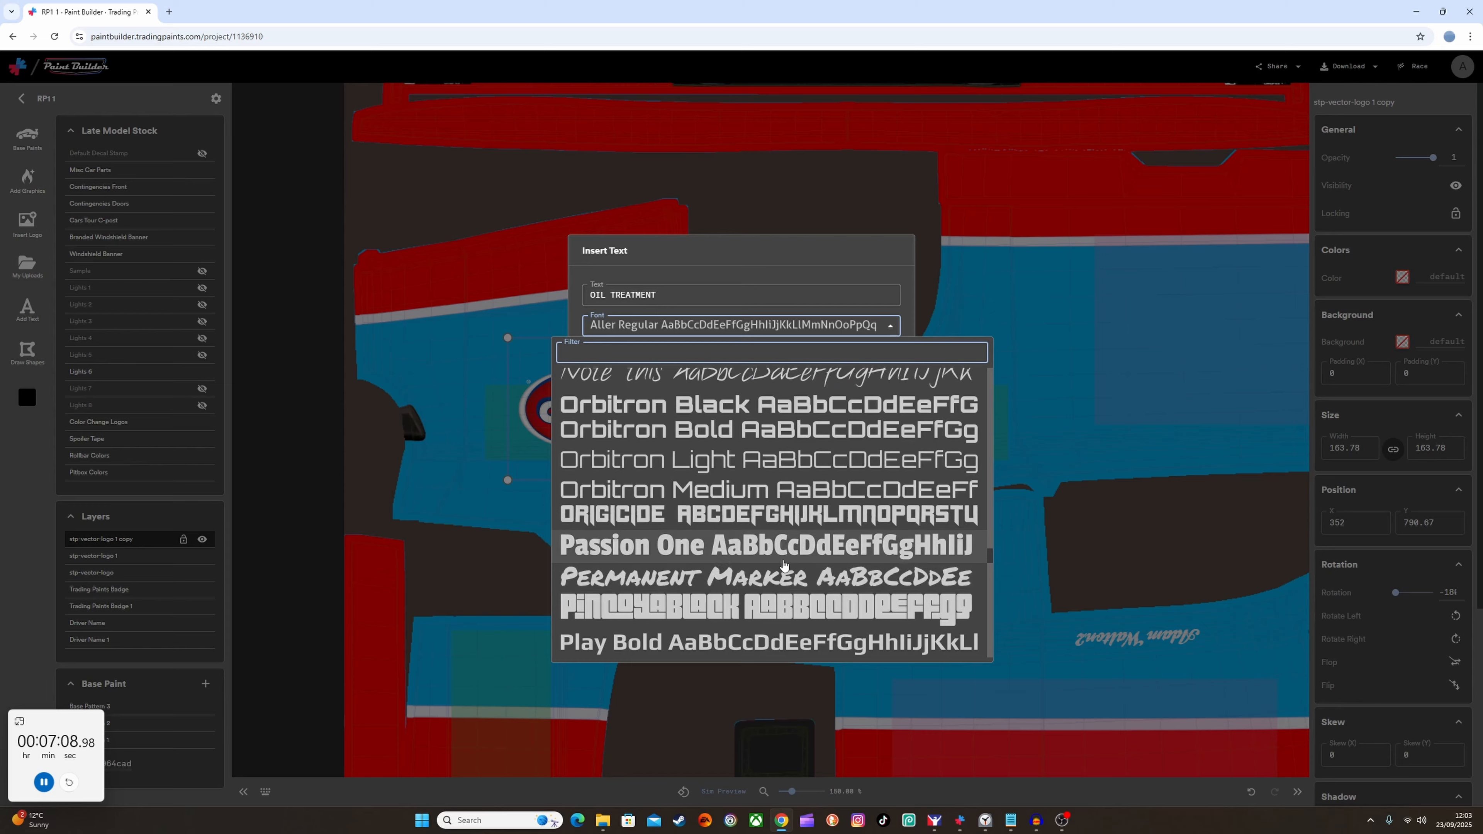
scroll(753, 550, "up", 8)
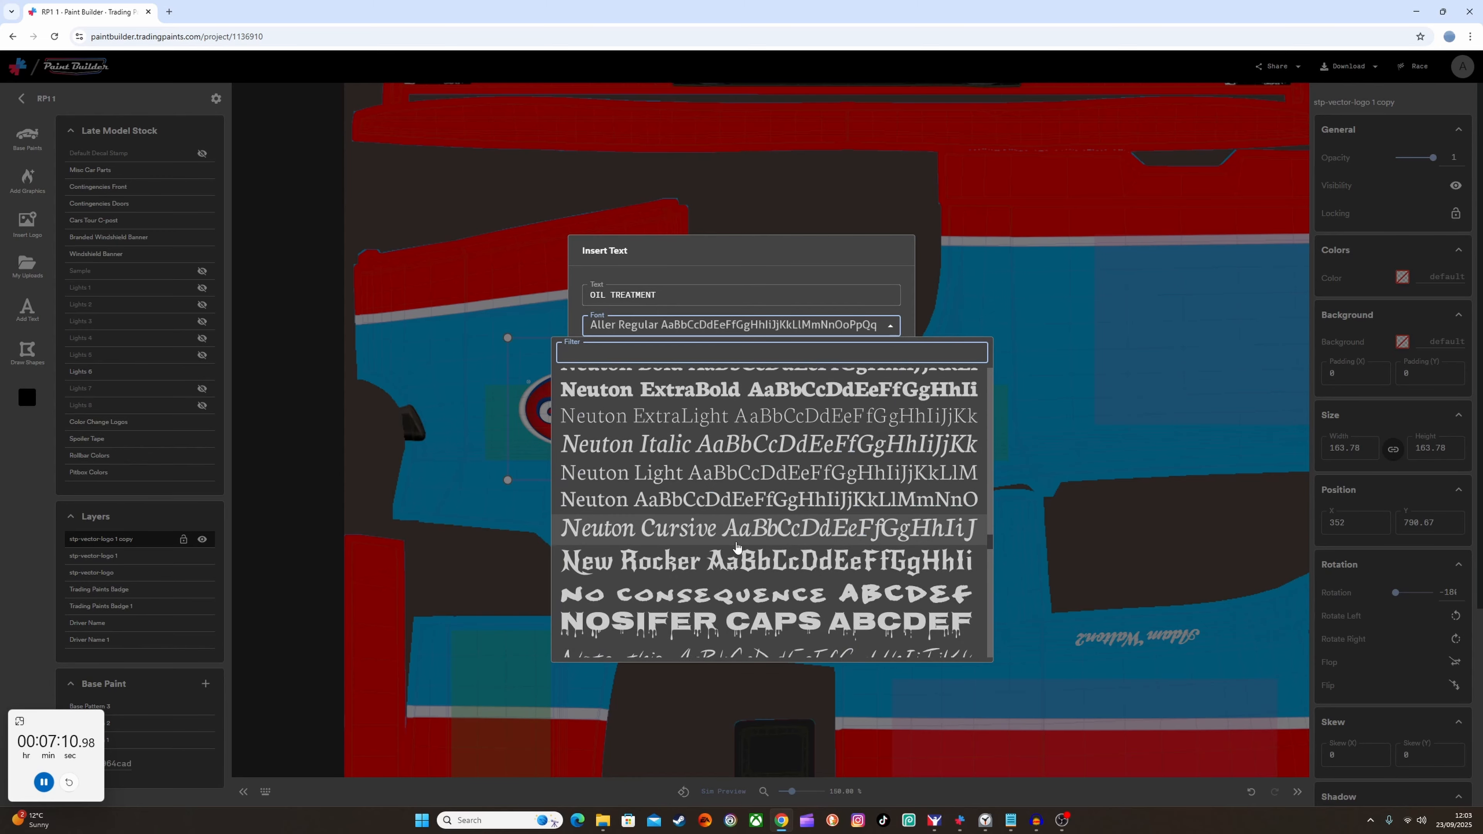
scroll(727, 546, "up", 10)
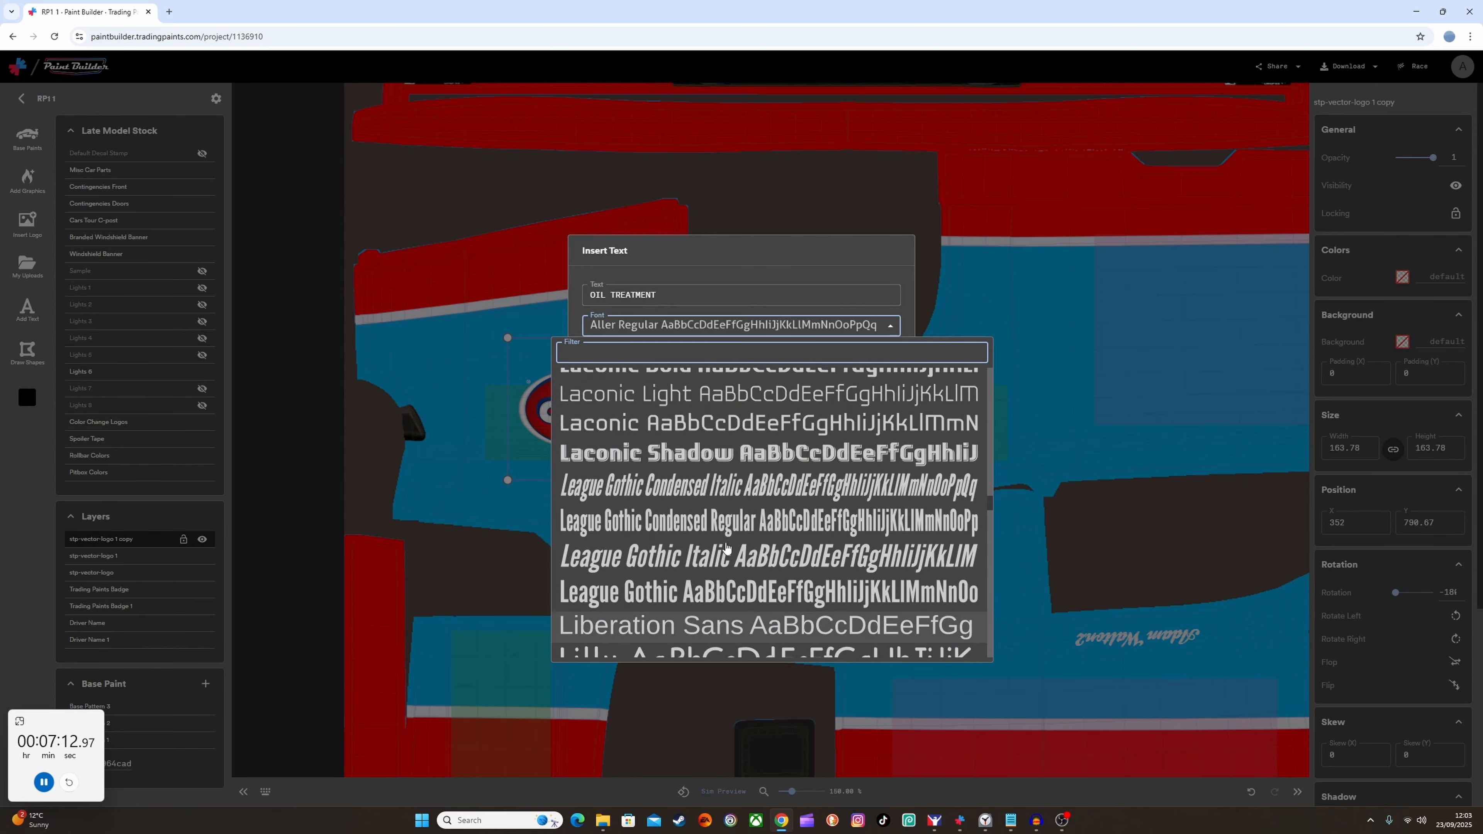
scroll(725, 553, "up", 8)
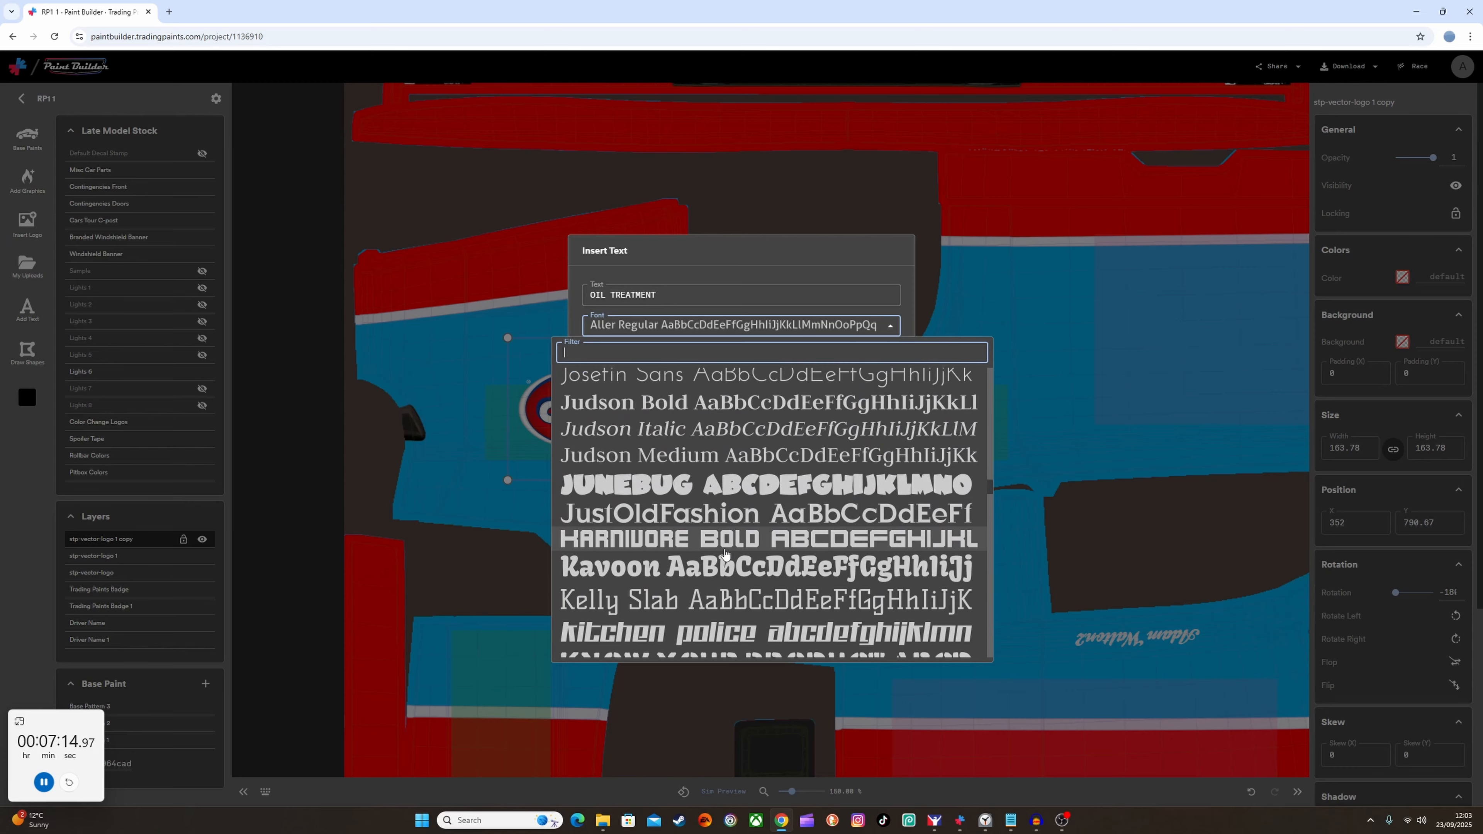
scroll(724, 553, "up", 8)
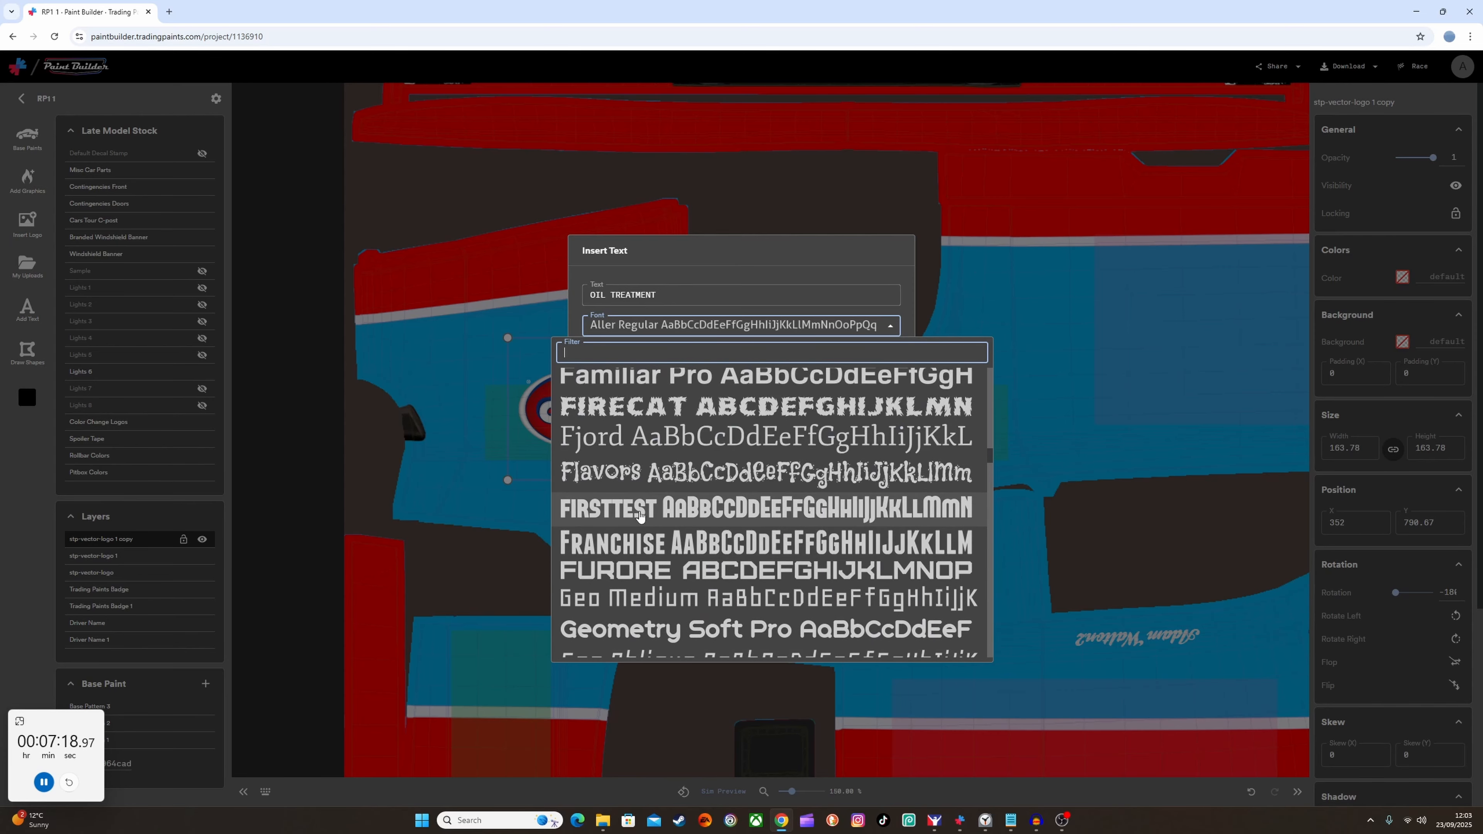
left_click(640, 514)
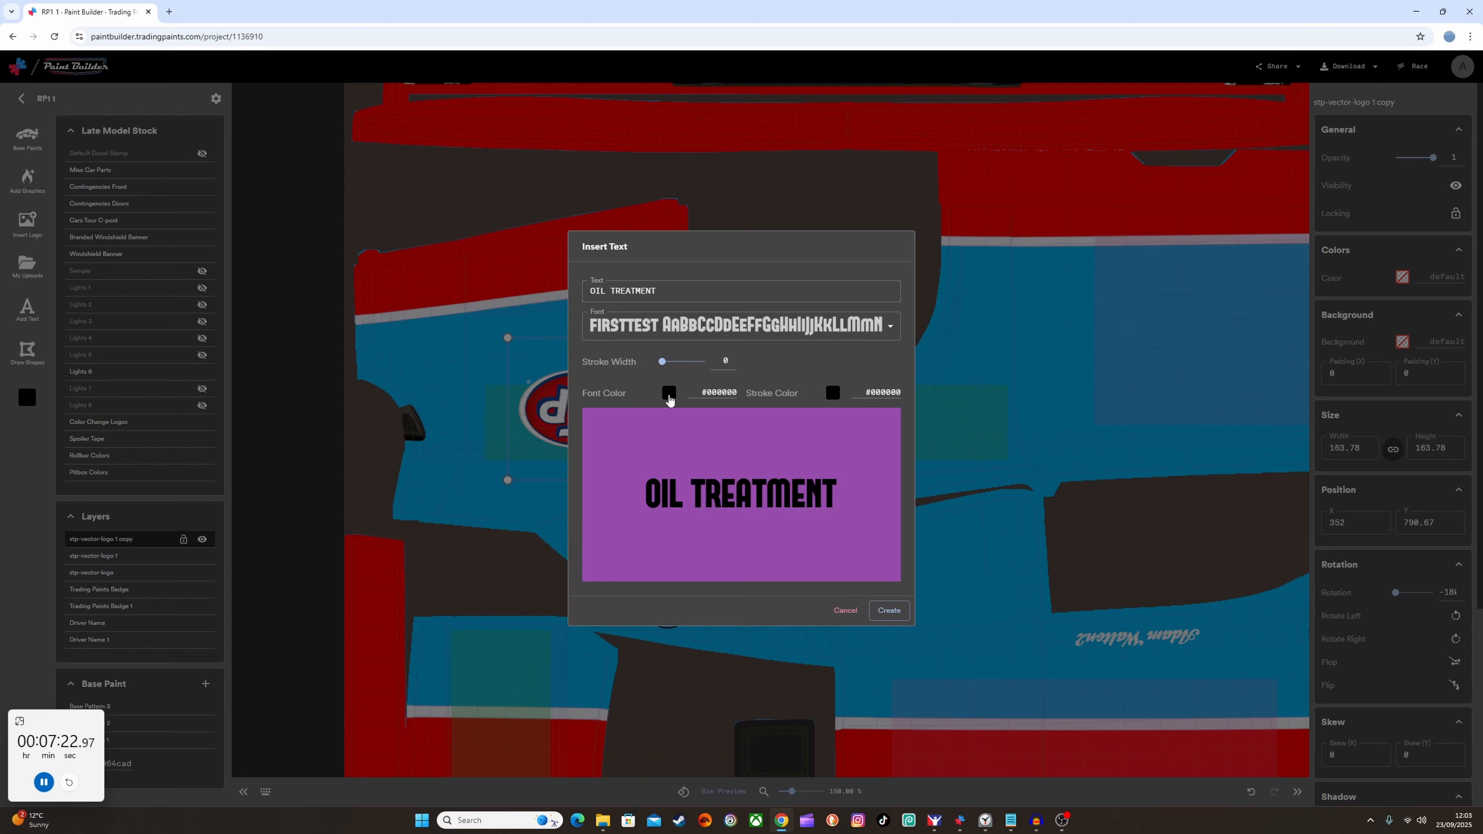
Set the text's font color to off-white #f6f4f4 with a stroke width of 2, and create the text.
left_click(670, 393)
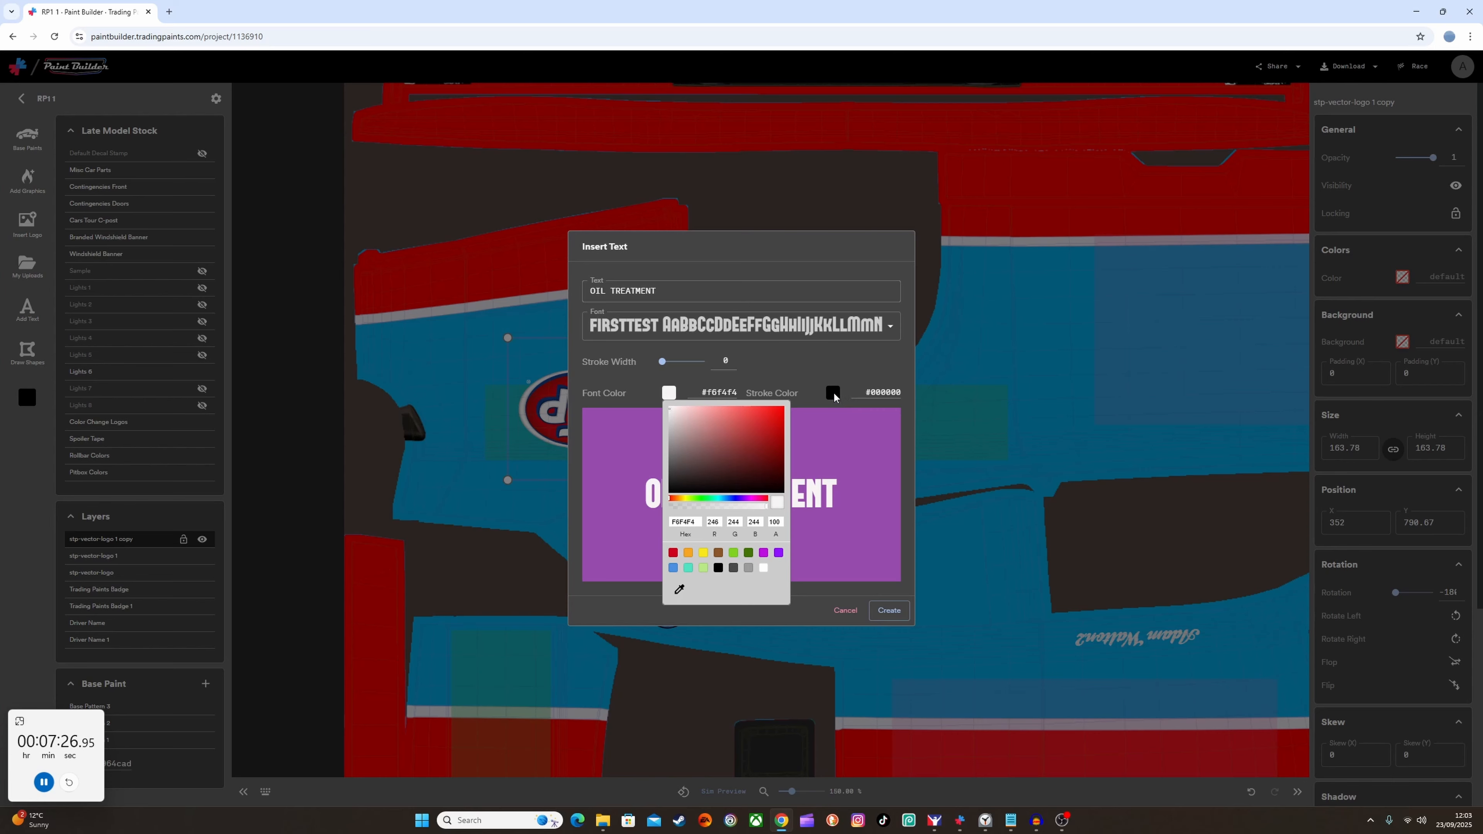
left_click(824, 420)
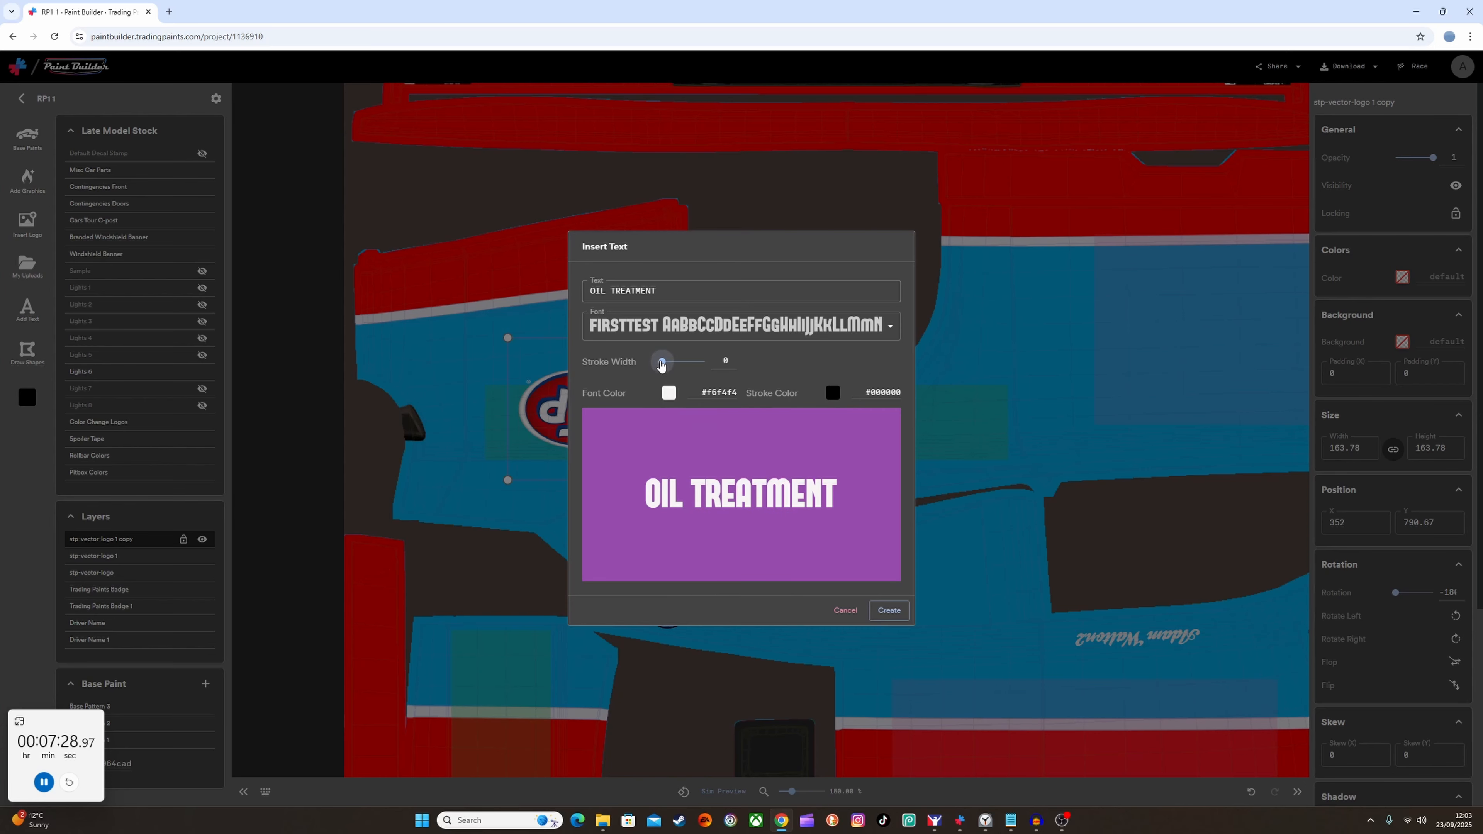
left_click_drag(661, 365, 671, 366)
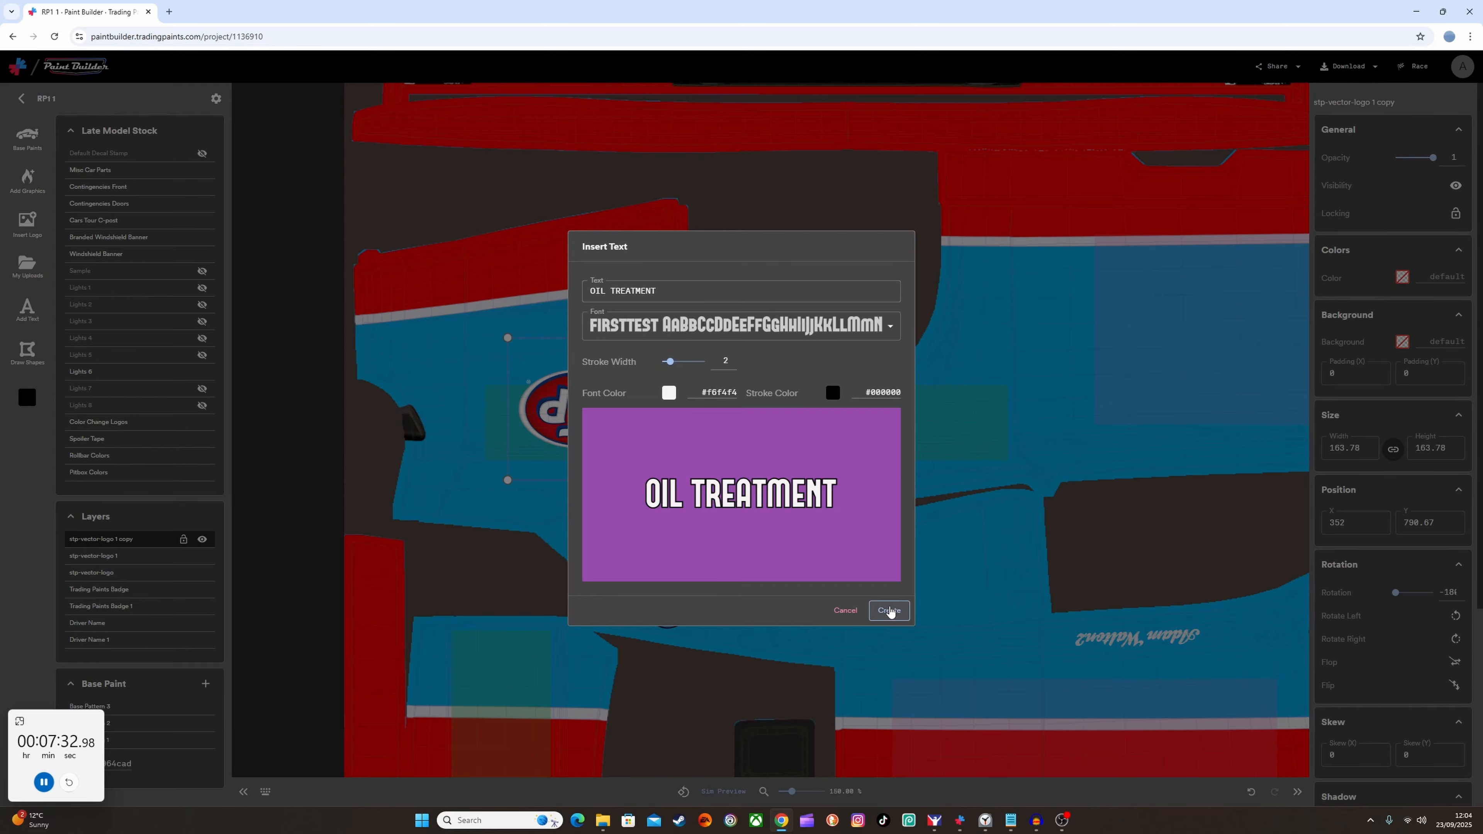
left_click(889, 611)
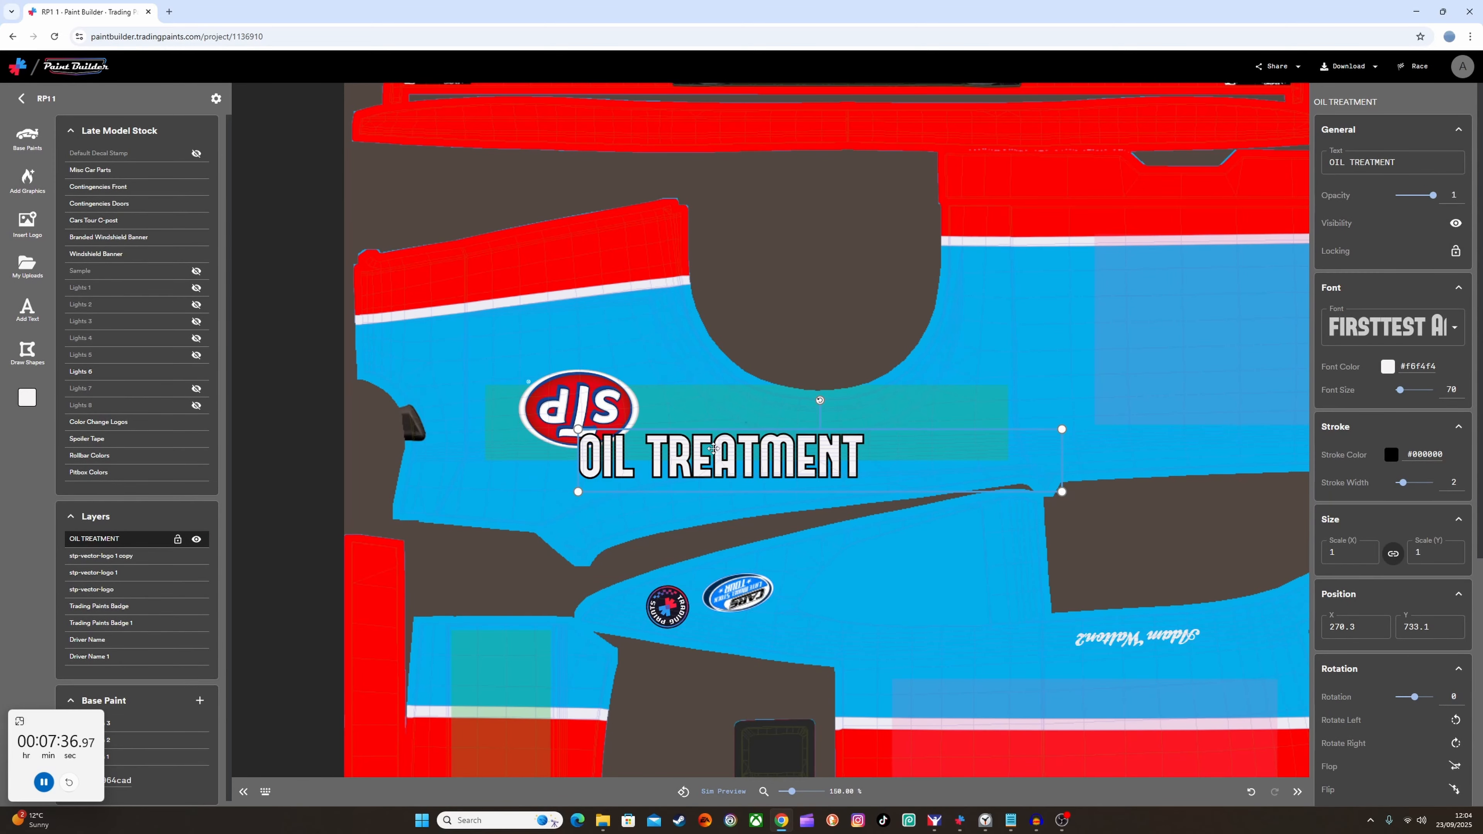
Move the OIL TREATMENT text beside the right rear quarter panel's STP logo, at about X 385.63, Y 1672.43.
left_click_drag(713, 449, 726, 689)
left_click_drag(908, 526, 822, 153)
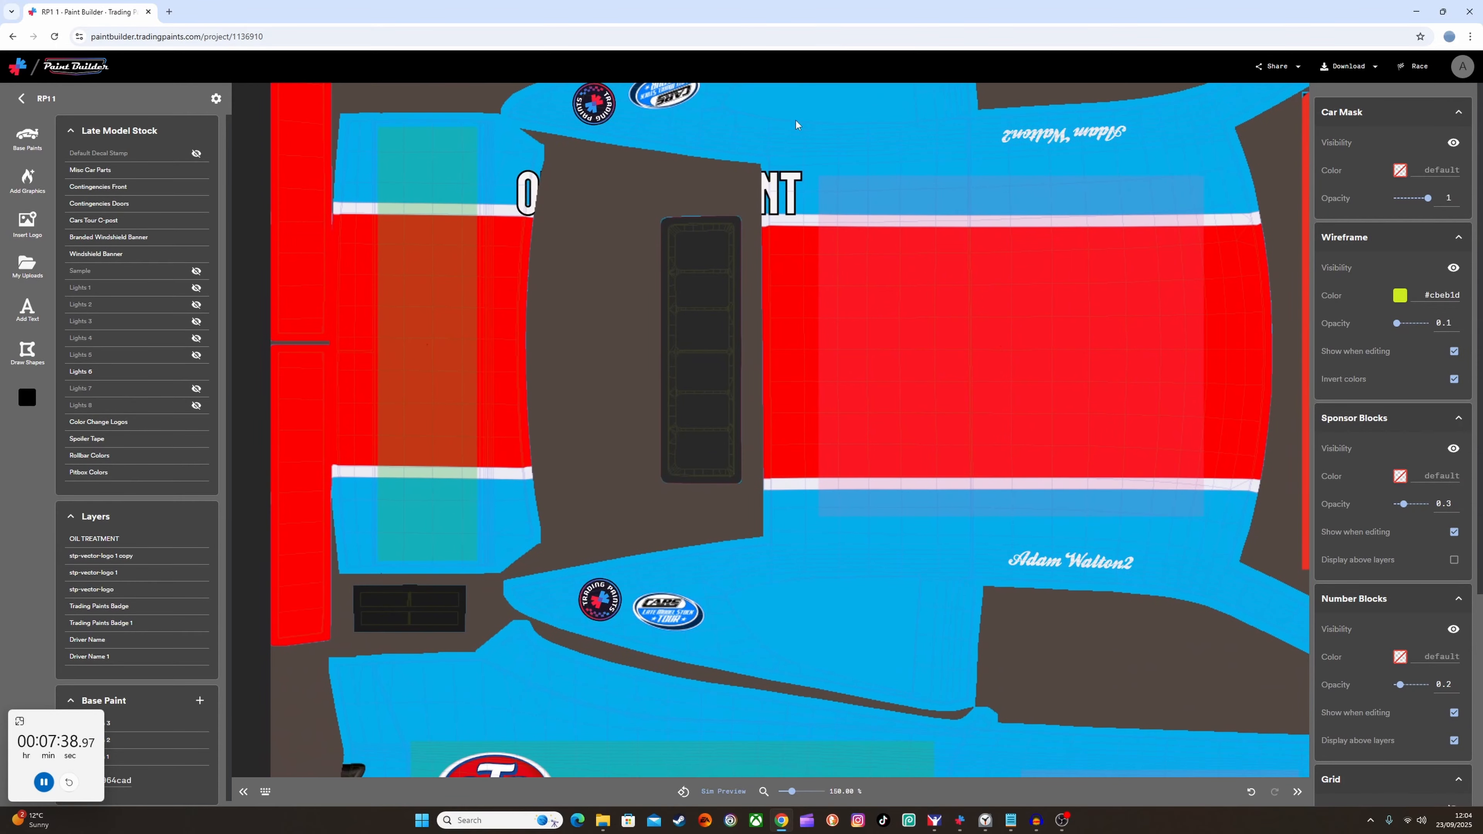
left_click_drag(604, 190, 672, 686)
left_click_drag(734, 725, 714, 508)
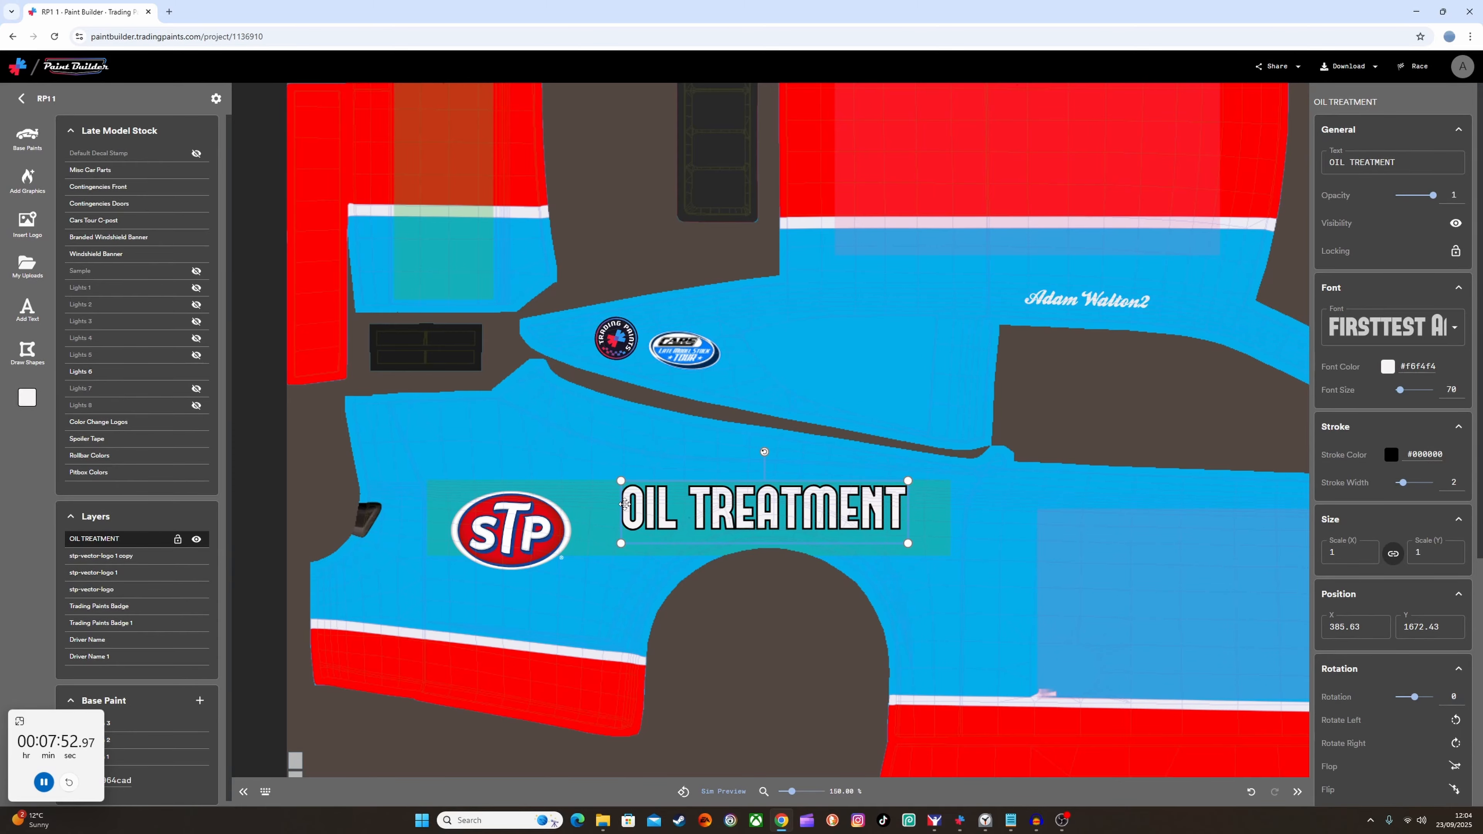
Update the sim preview and inspect the OIL TREATMENT text on the car's right side in iRacing.
left_click(722, 792)
left_click(993, 527)
left_click(934, 821)
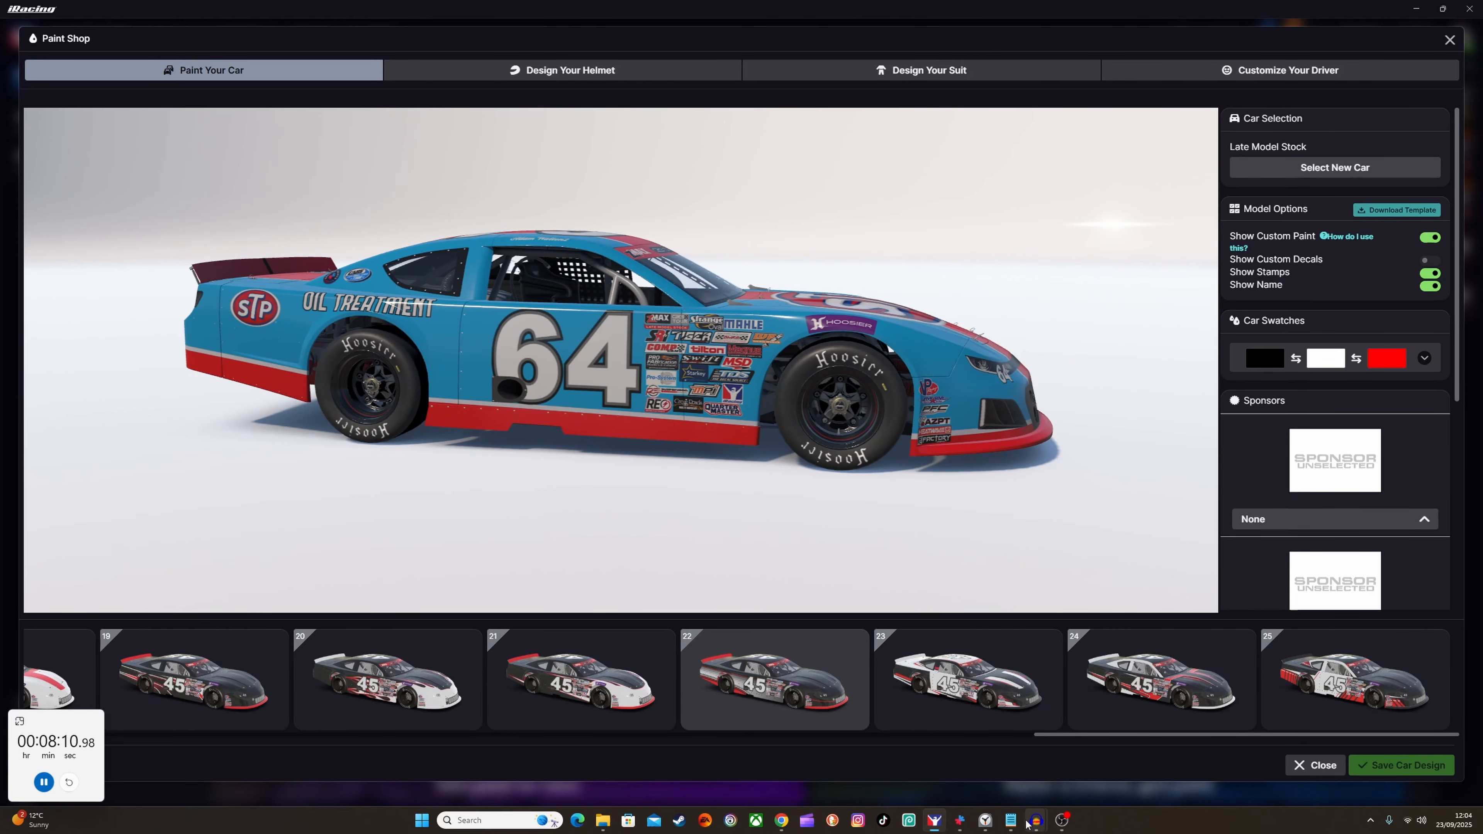
mouse_move(1026, 823)
Return to Paint Builder and lower the OIL TREATMENT text slightly, to about X 384.3, Y 1681.76.
left_click(780, 820)
left_click_drag(768, 518, 764, 522)
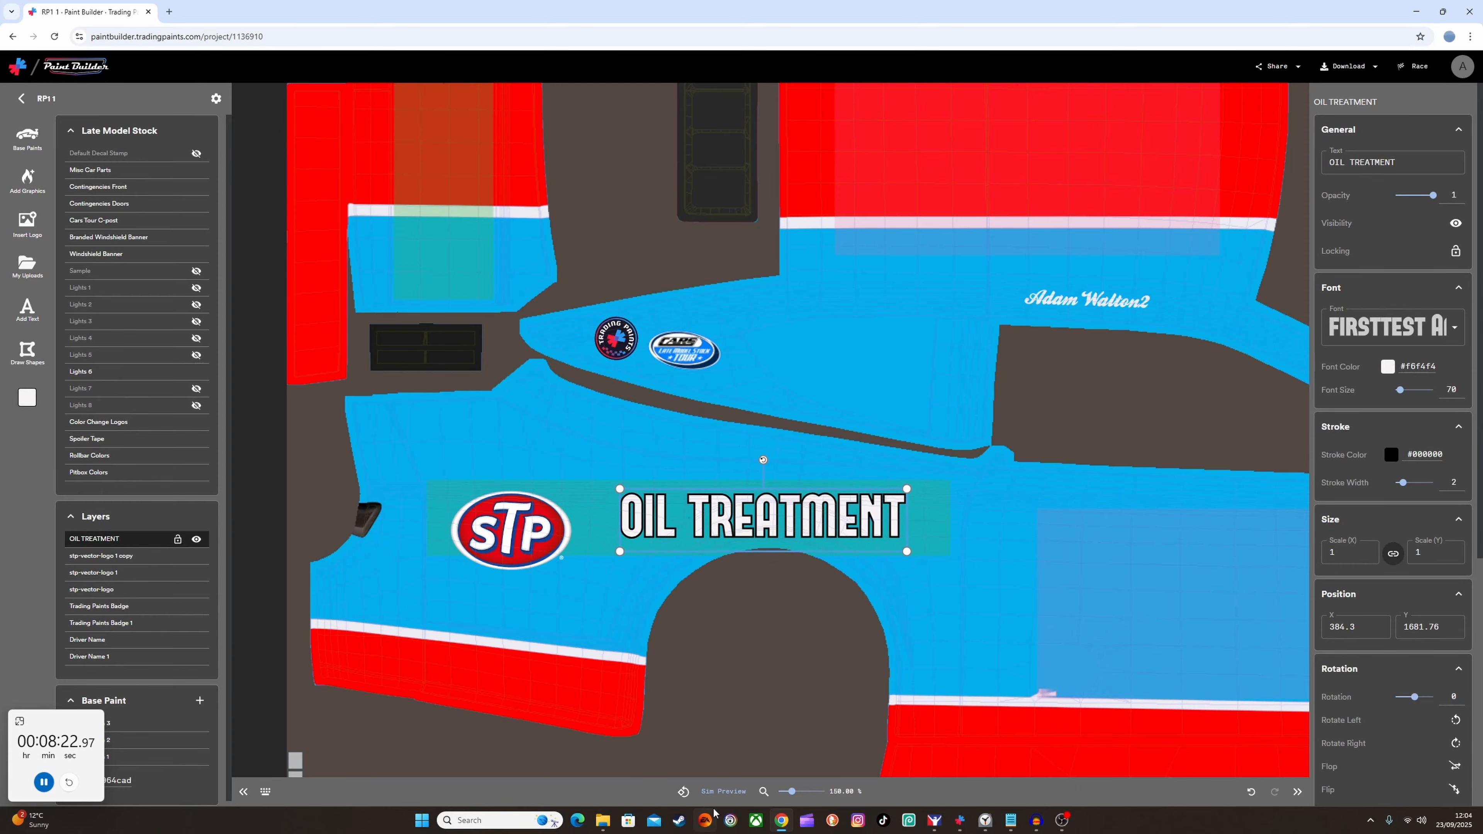
Update the sim preview and check the lowered OIL TREATMENT text on the car's right side in iRacing.
left_click(718, 792)
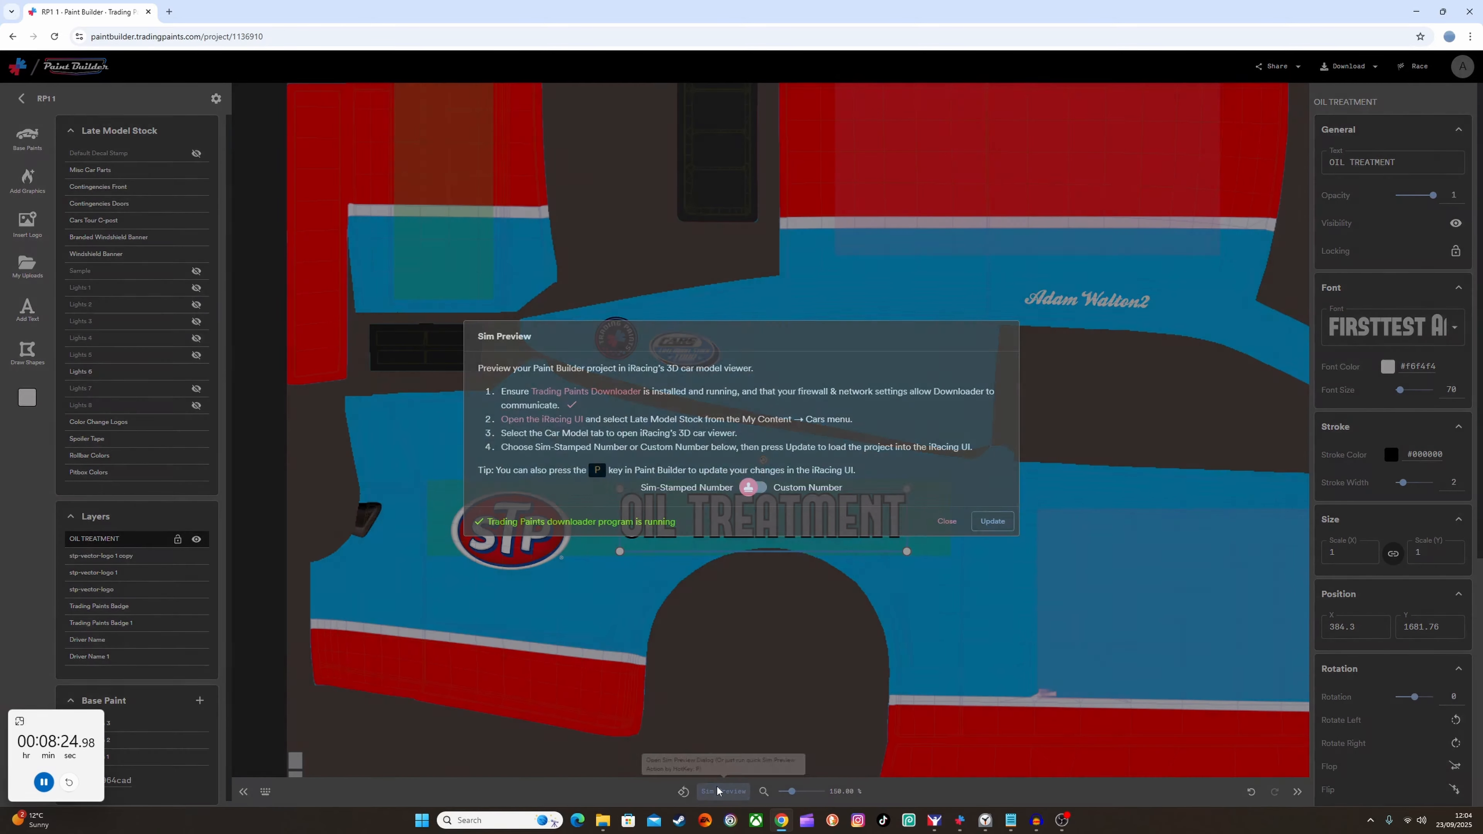
left_click(992, 522)
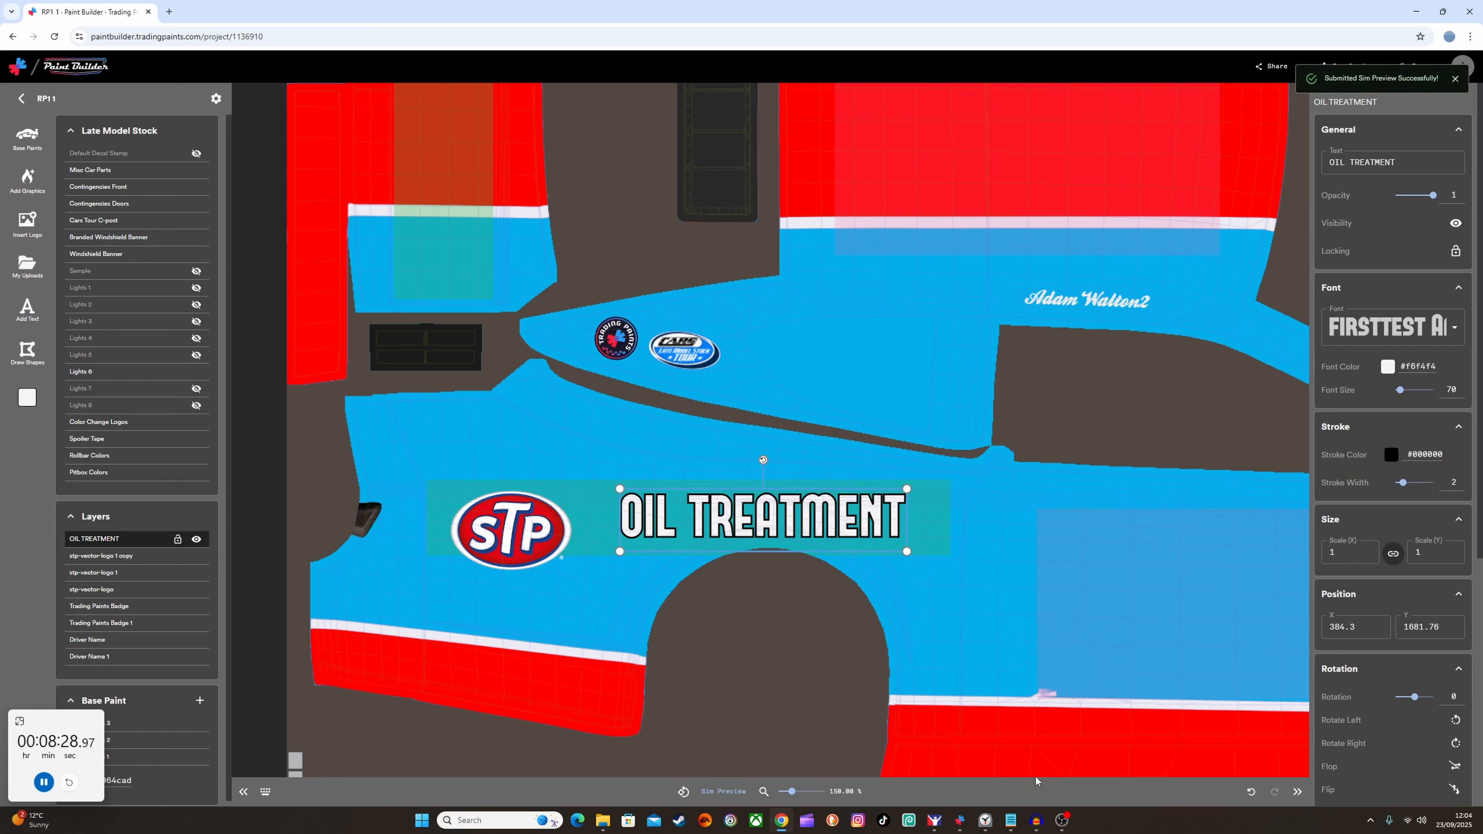
left_click(933, 822)
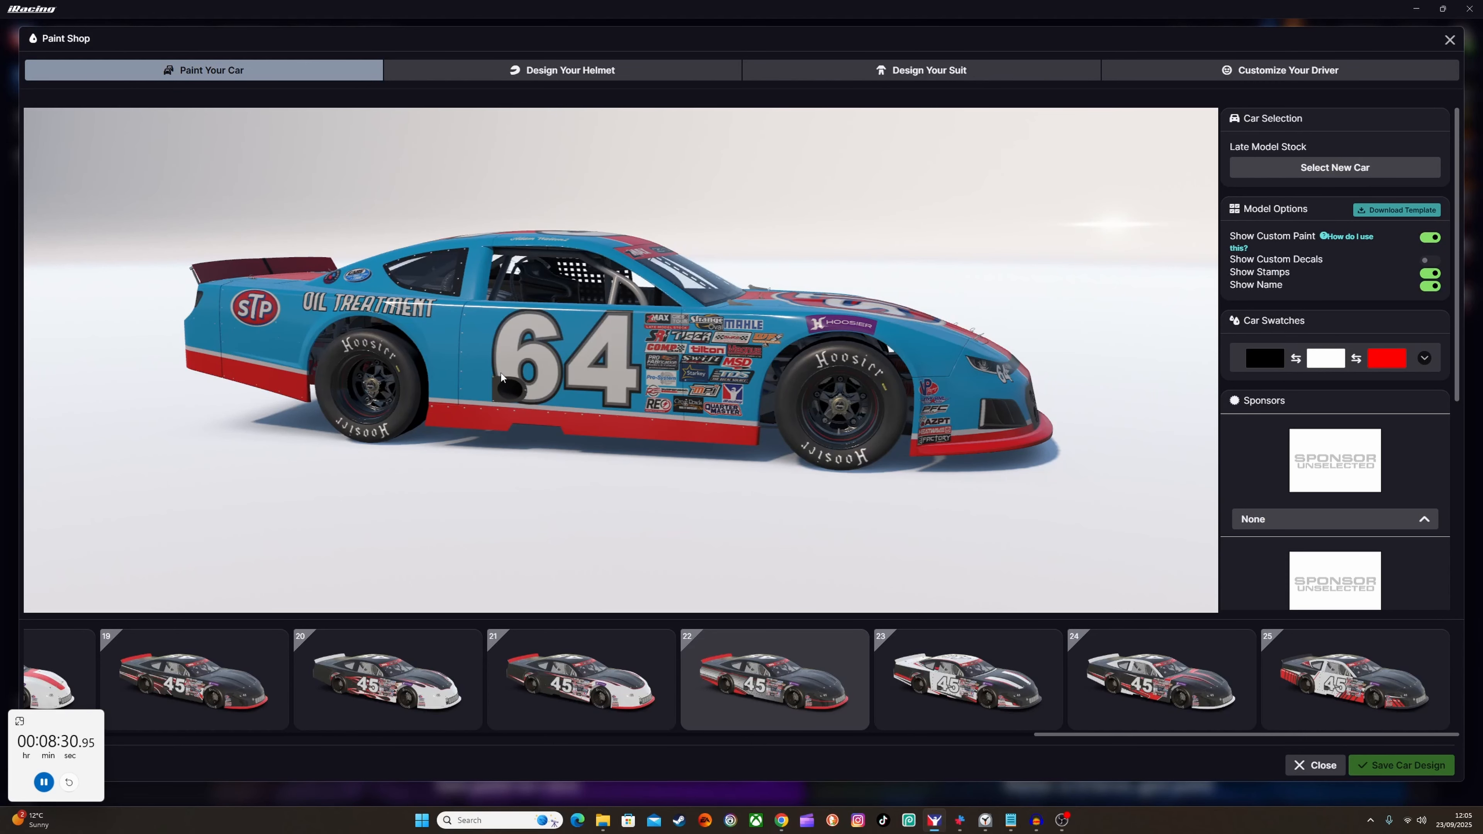
mouse_move(500, 373)
left_mouse_down()
mouse_move(443, 411)
mouse_move(411, 384)
mouse_move(661, 393)
mouse_move(519, 389)
left_mouse_up()
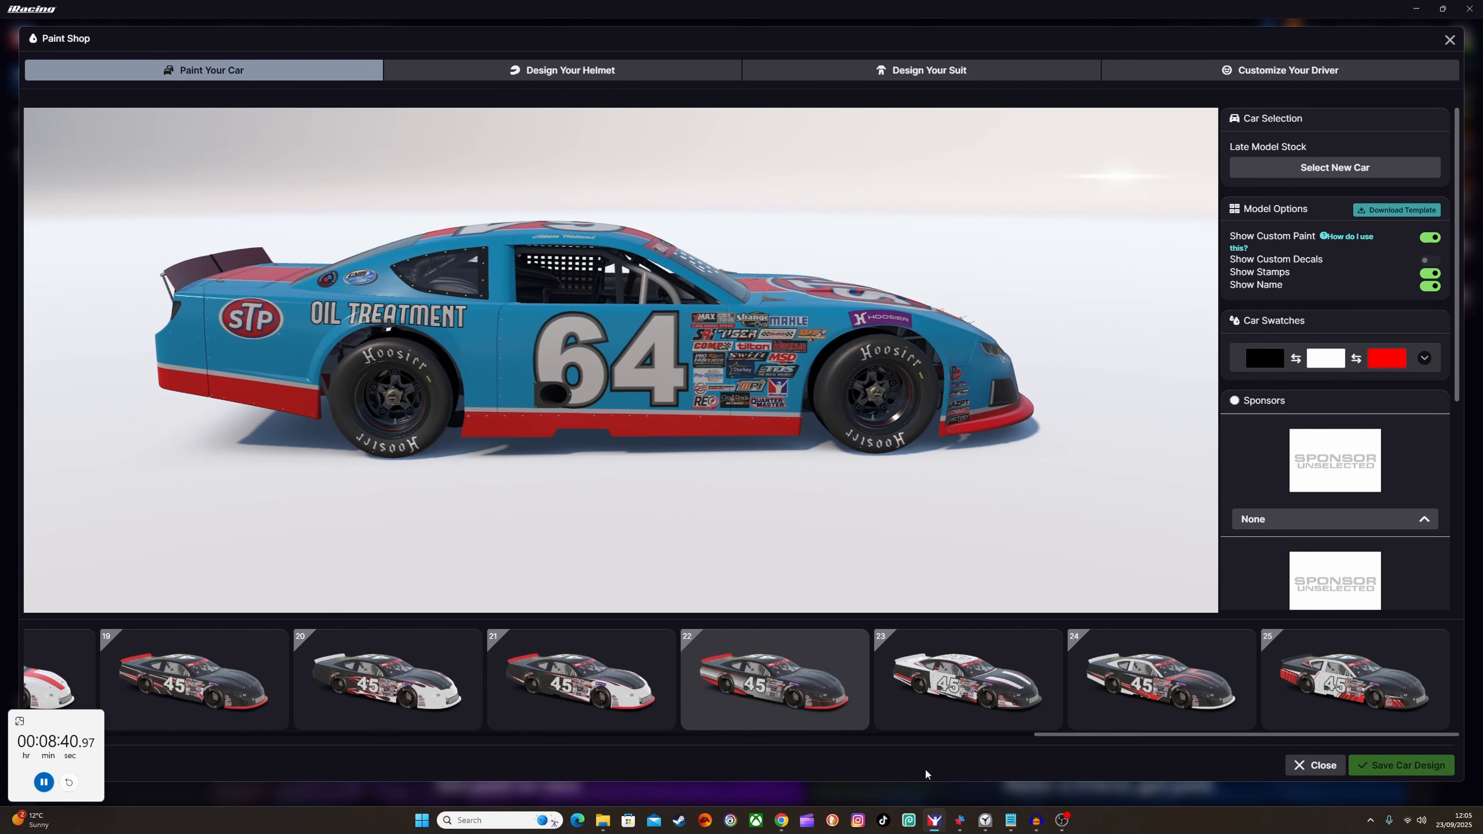
Return to Paint Builder, duplicate the OIL TREATMENT text, and move the copy up toward the roof area of the template.
mouse_move(778, 826)
left_click(781, 758)
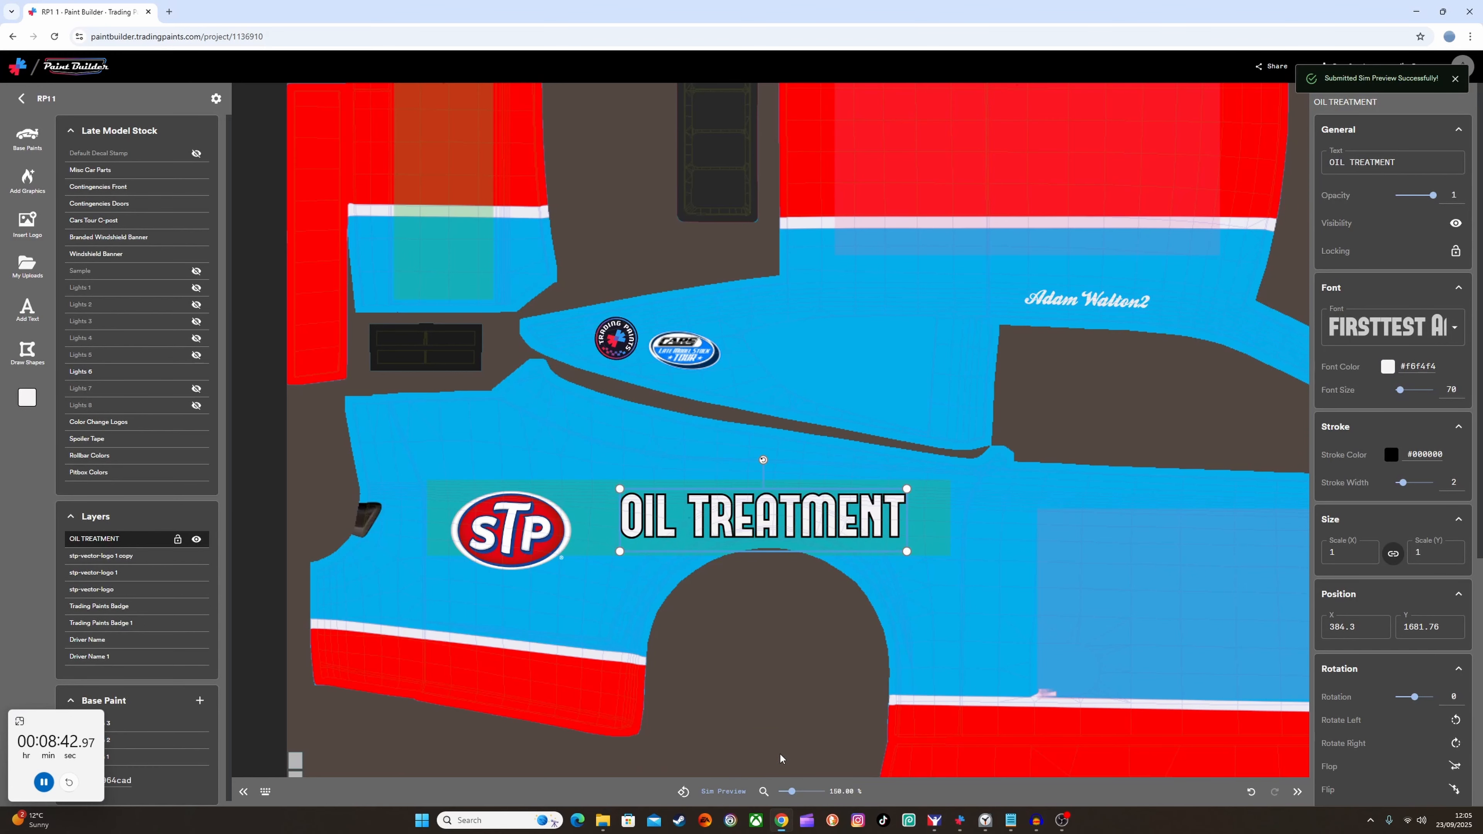
right_click(748, 509)
left_click(786, 560)
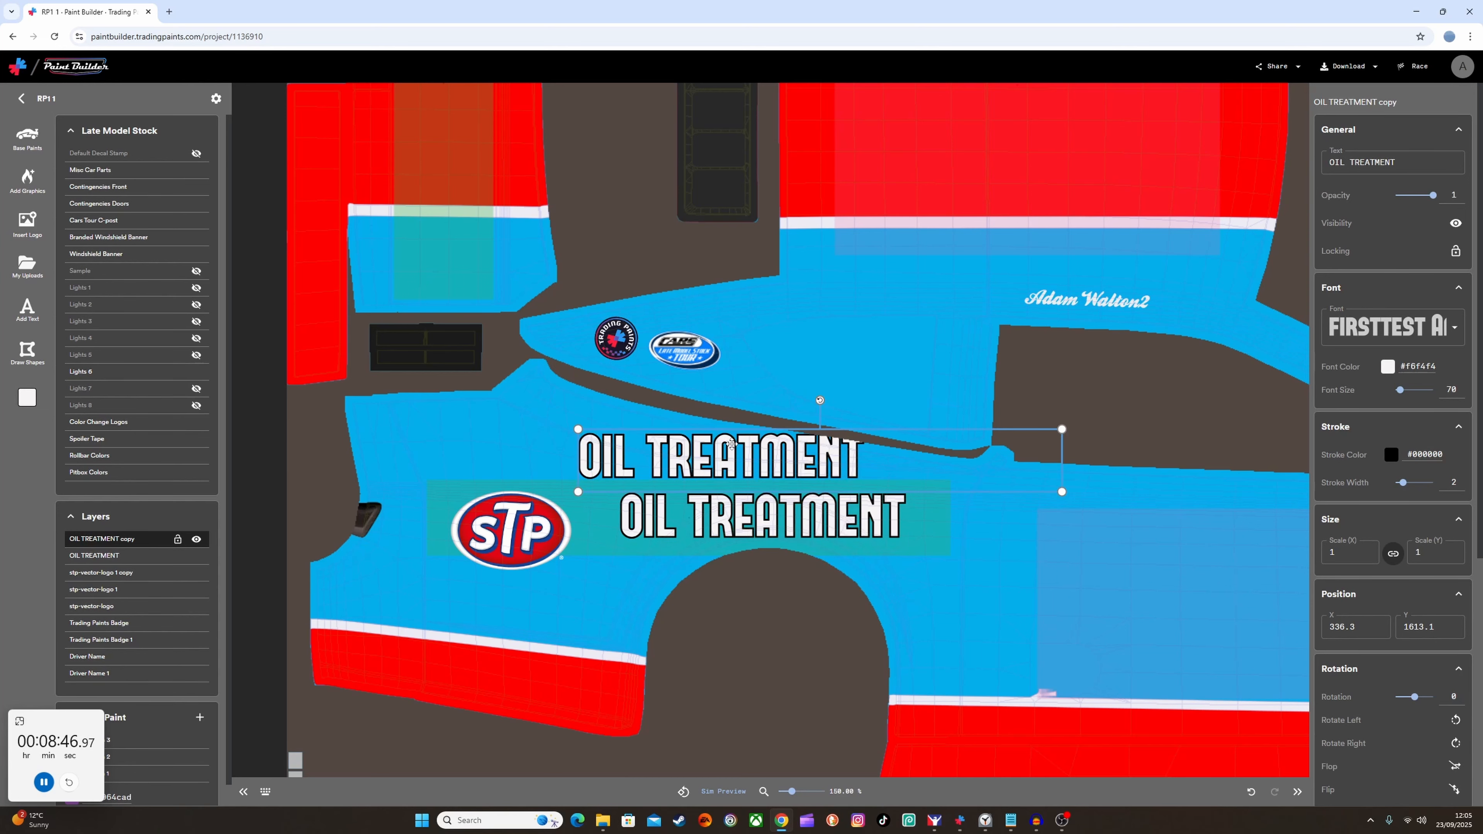
left_click_drag(732, 445, 743, 212)
left_click_drag(884, 198, 882, 219)
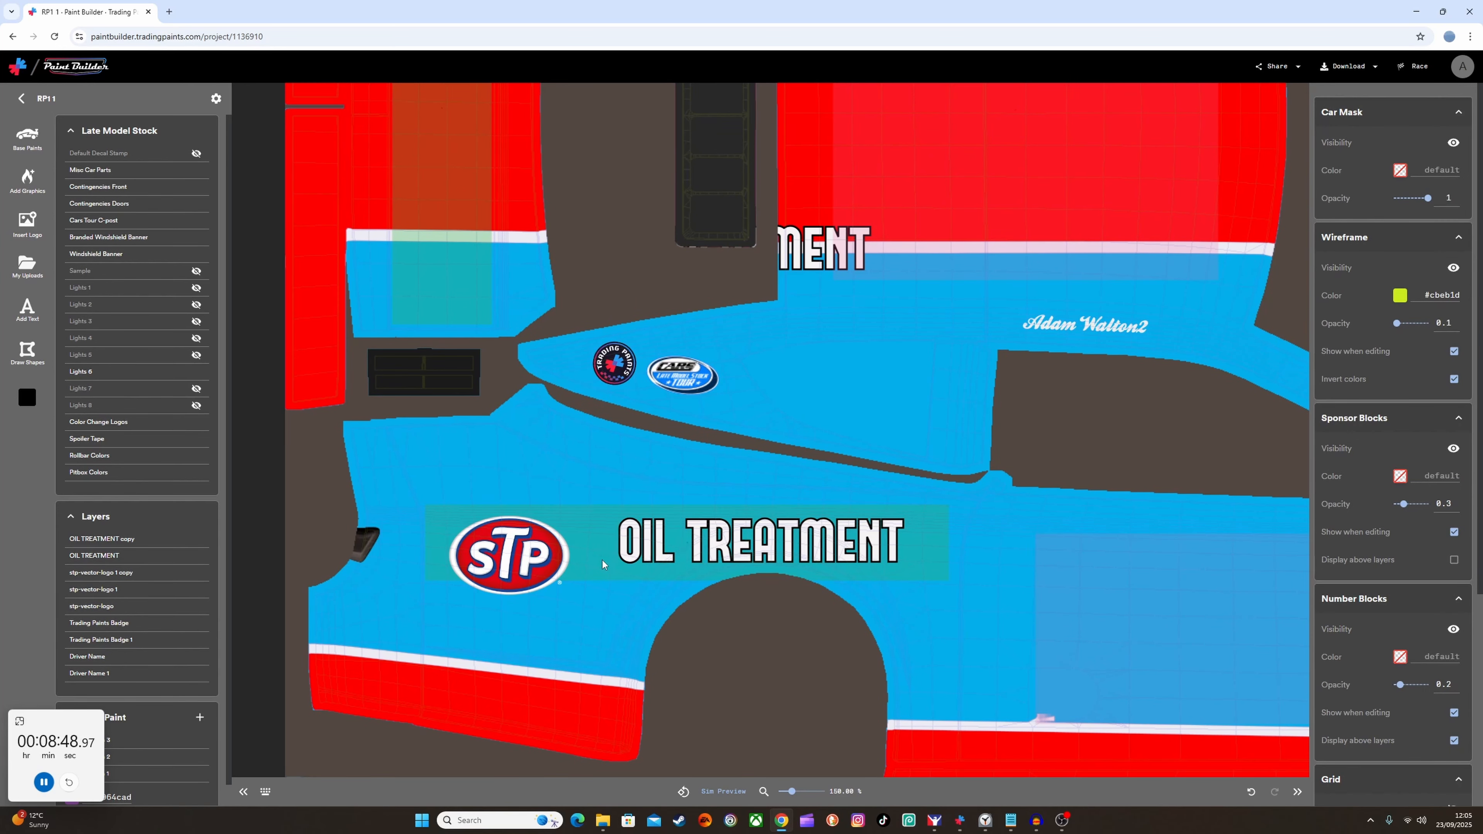
Move the copied OIL TREATMENT text beside the left rear quarter panel's STP logo, at about X 380.97, Y 791.1.
left_click(575, 544)
left_click(617, 551)
left_click(758, 566)
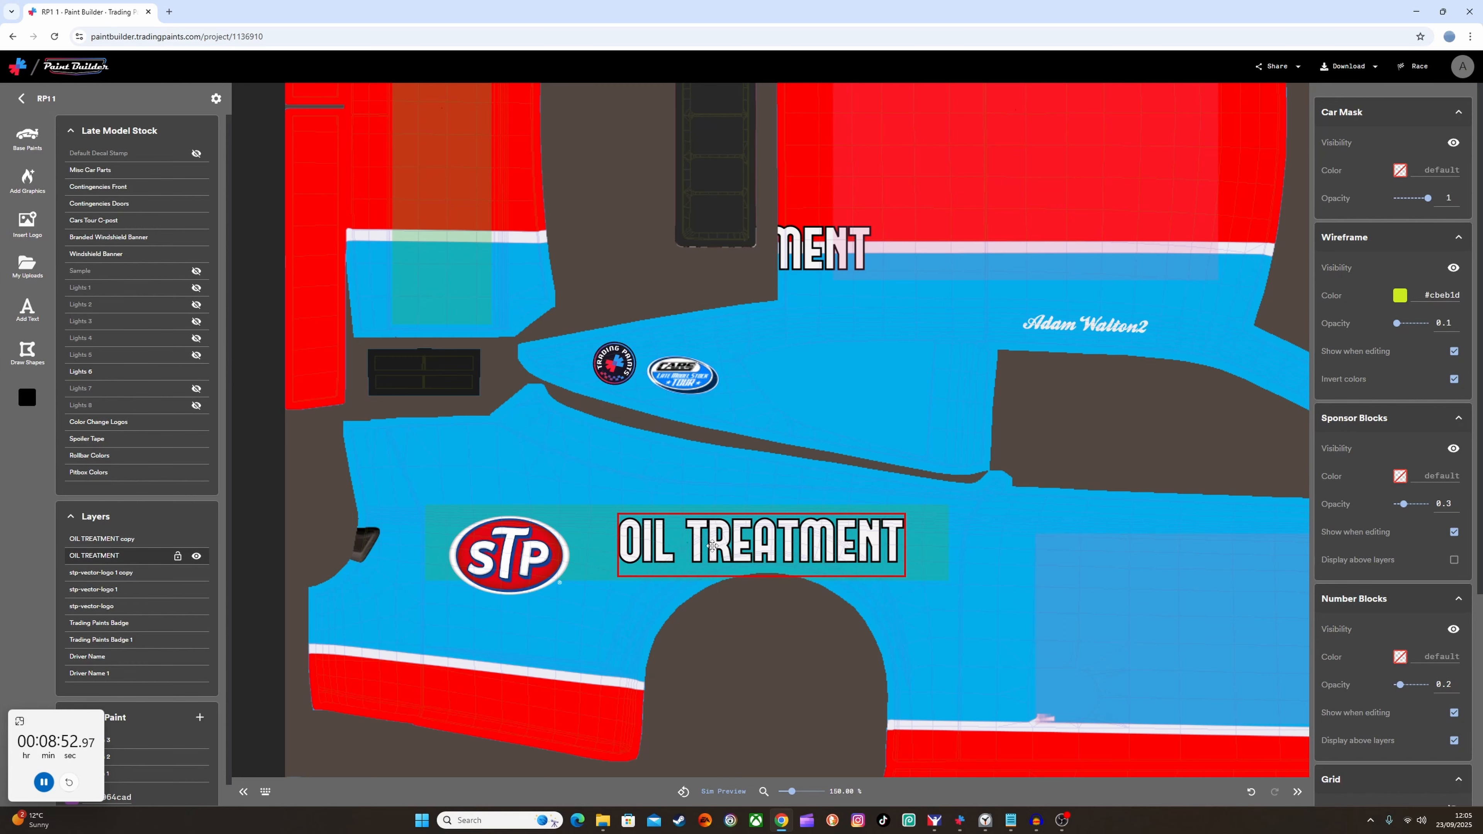
left_click(679, 255)
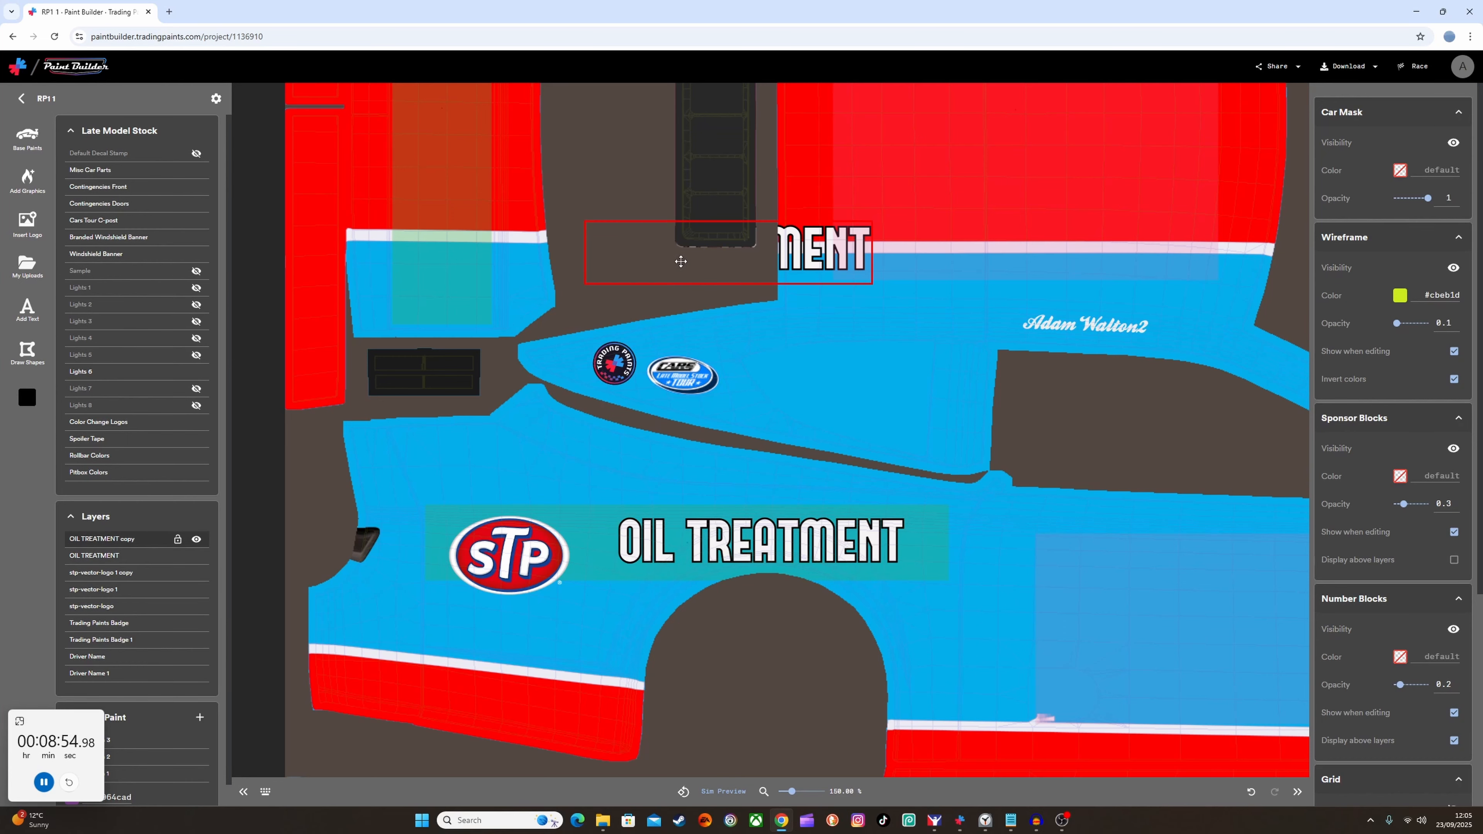
left_click(688, 173)
scroll(659, 233, "up", 7)
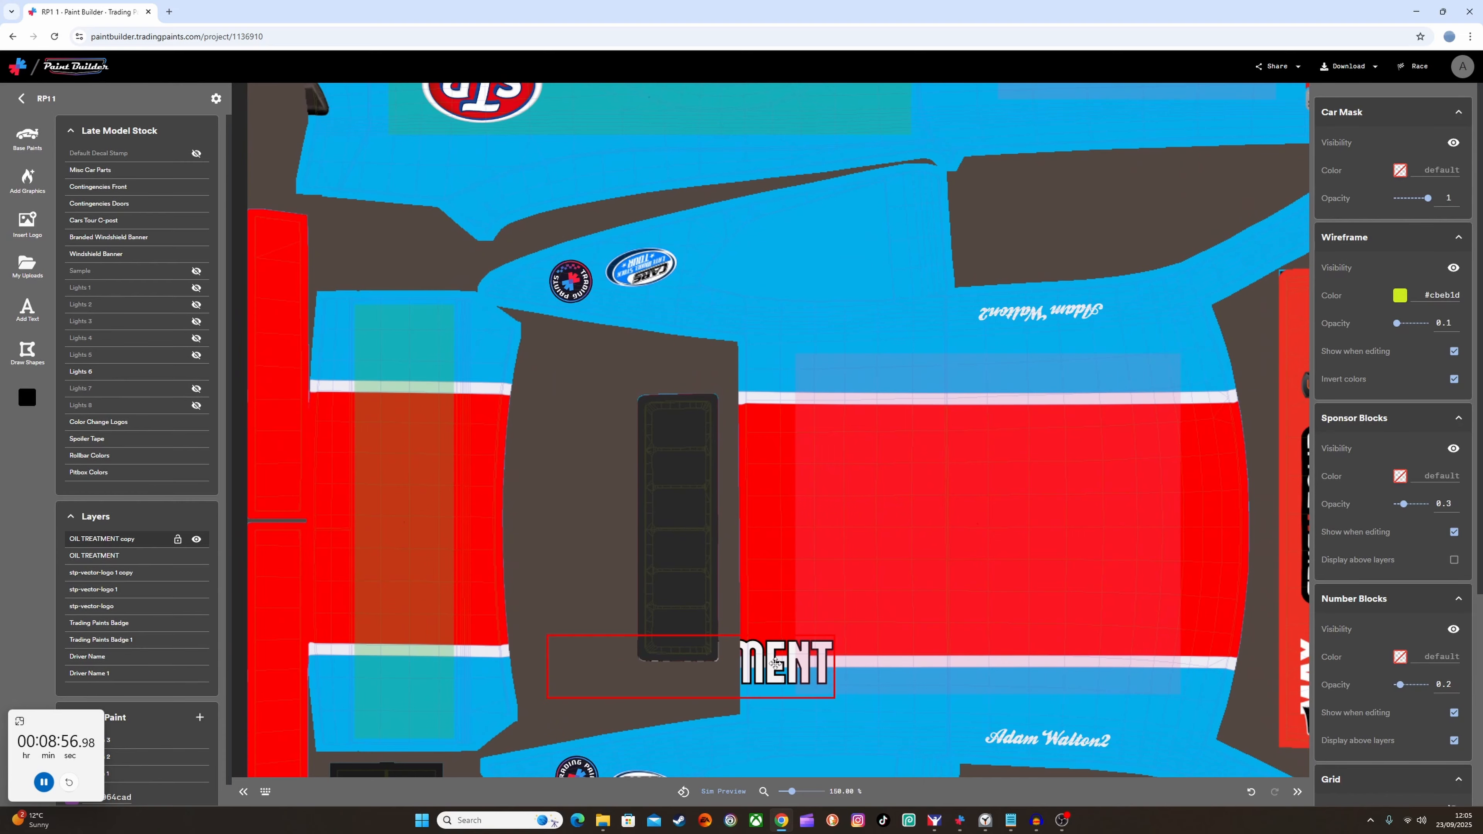
left_click_drag(764, 658, 791, 180)
left_click_drag(959, 227, 916, 503)
left_click_drag(693, 455, 703, 374)
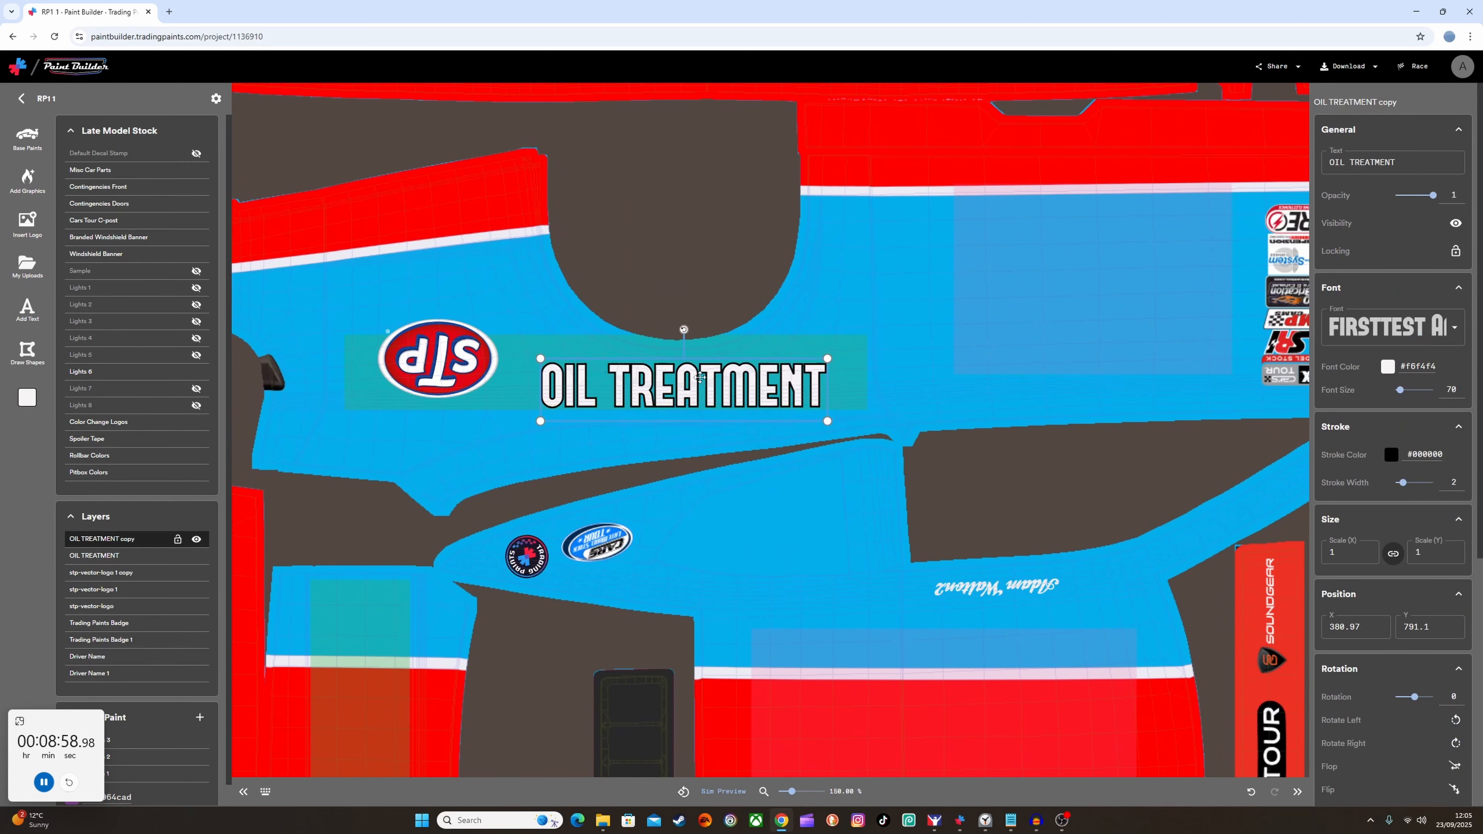
Rotate the copied OIL TREATMENT text 180 degrees and align it beside the upside-down STP logo, at about X 739.33, Y 748.67.
right_click(704, 378)
left_click(749, 452)
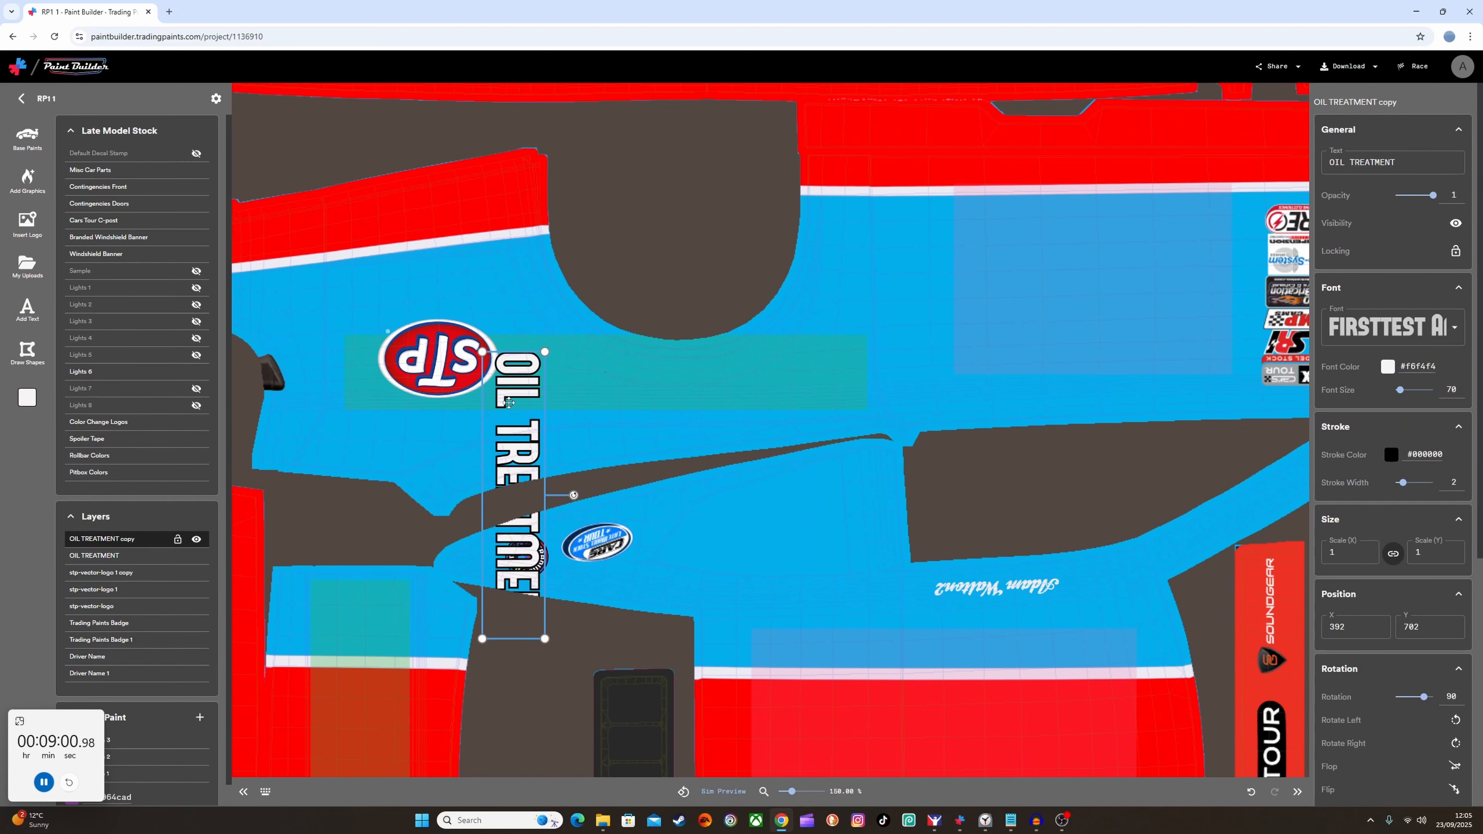
right_click(511, 405)
left_click(565, 485)
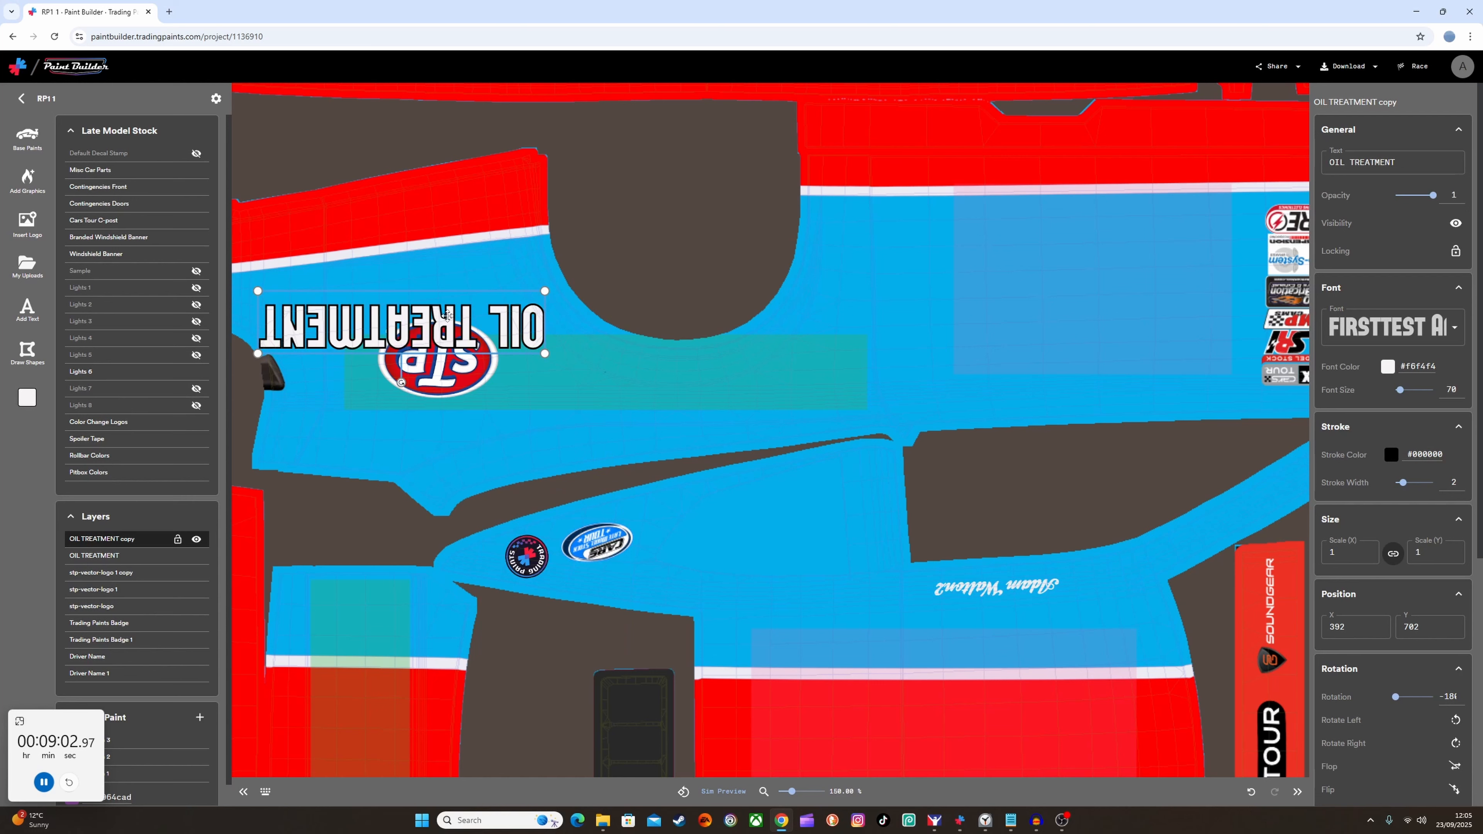
left_click_drag(447, 316, 752, 356)
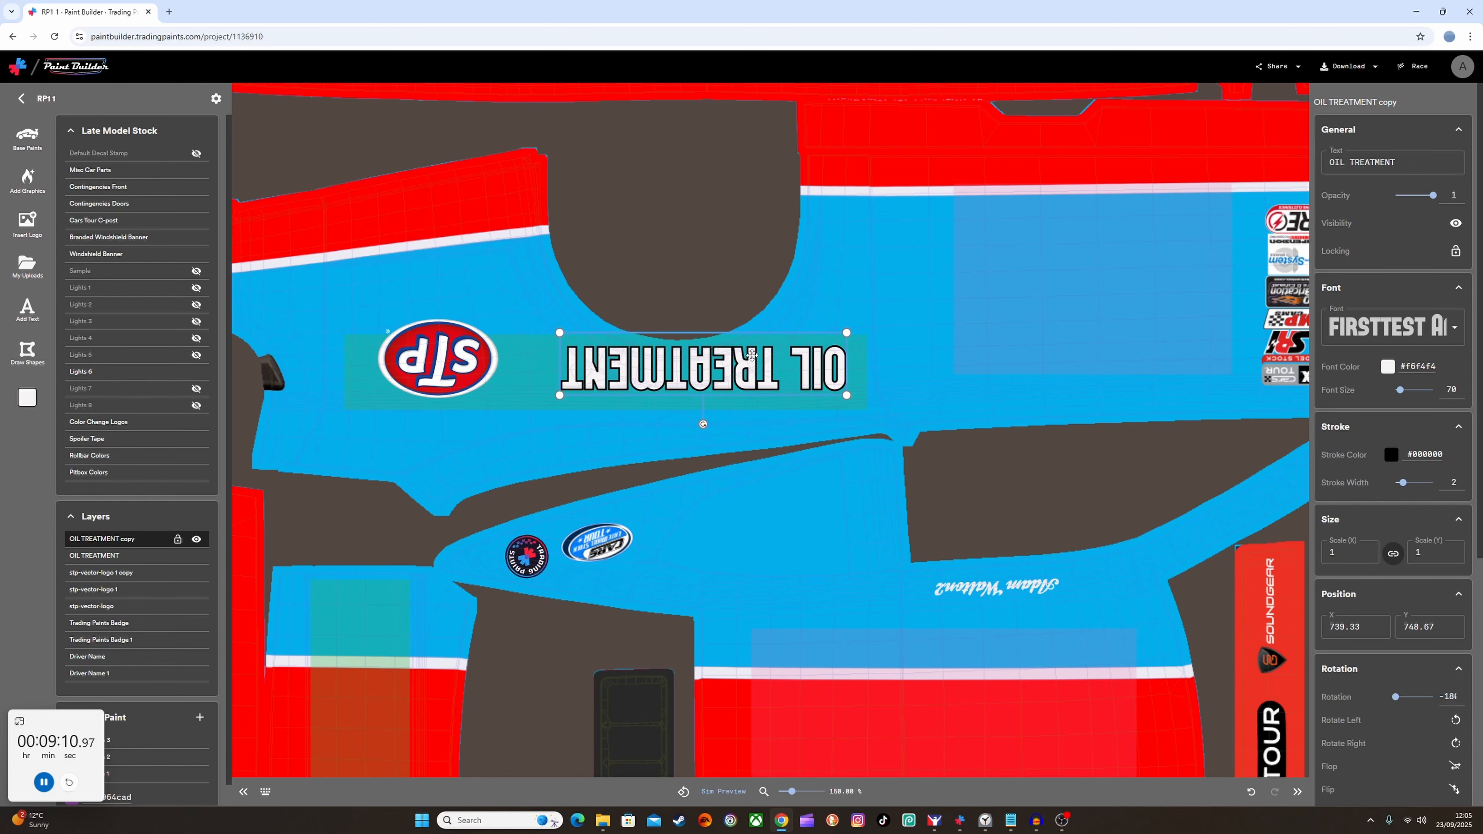
Compare both quarter panels and fine-tune the OIL TREATMENT texts, placing the right-side one at about X 388.3, Y 1677.09.
left_click(577, 650)
scroll(581, 652, "down", 10)
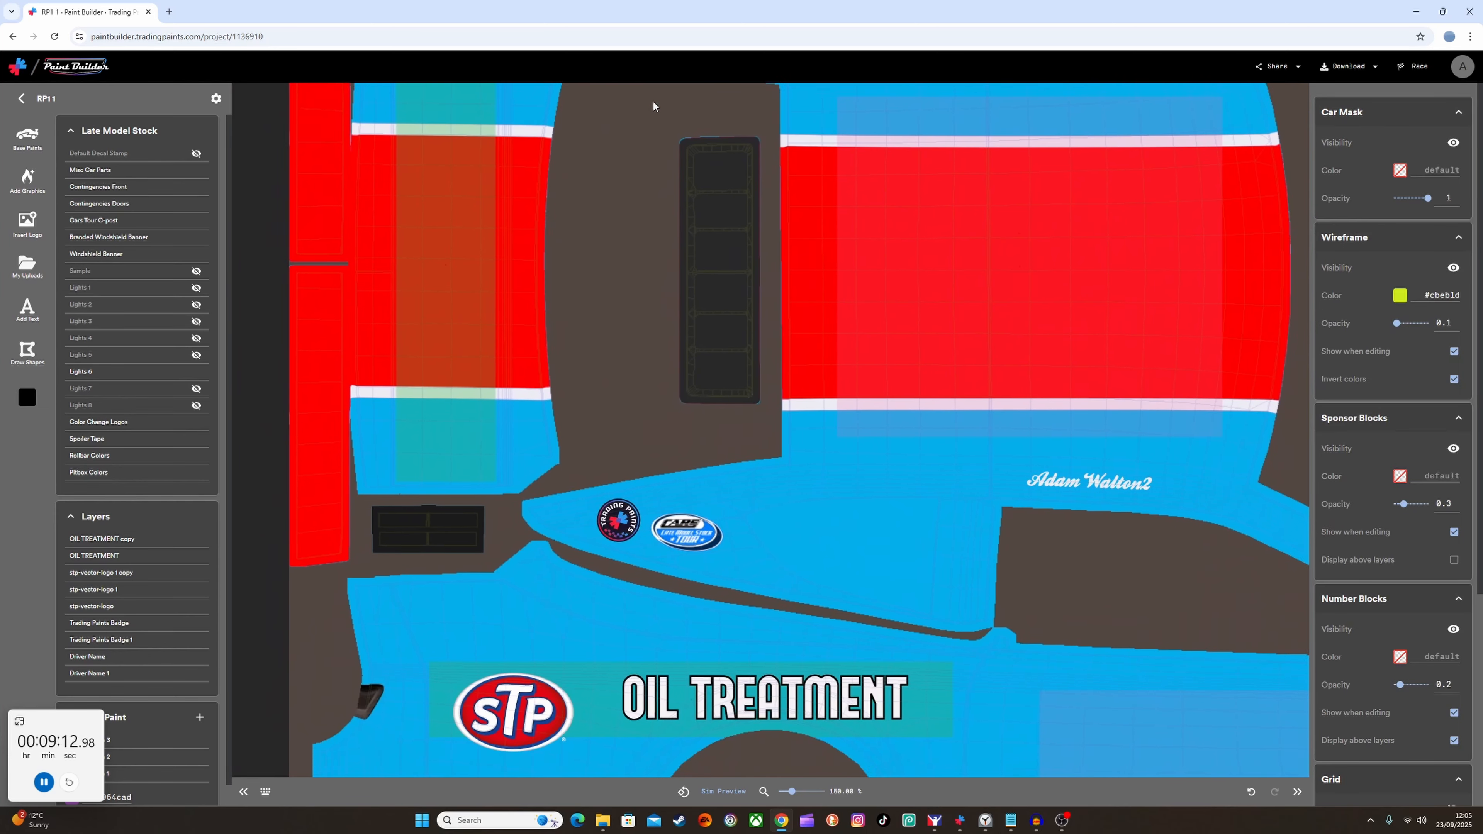
left_click_drag(678, 223, 591, 686)
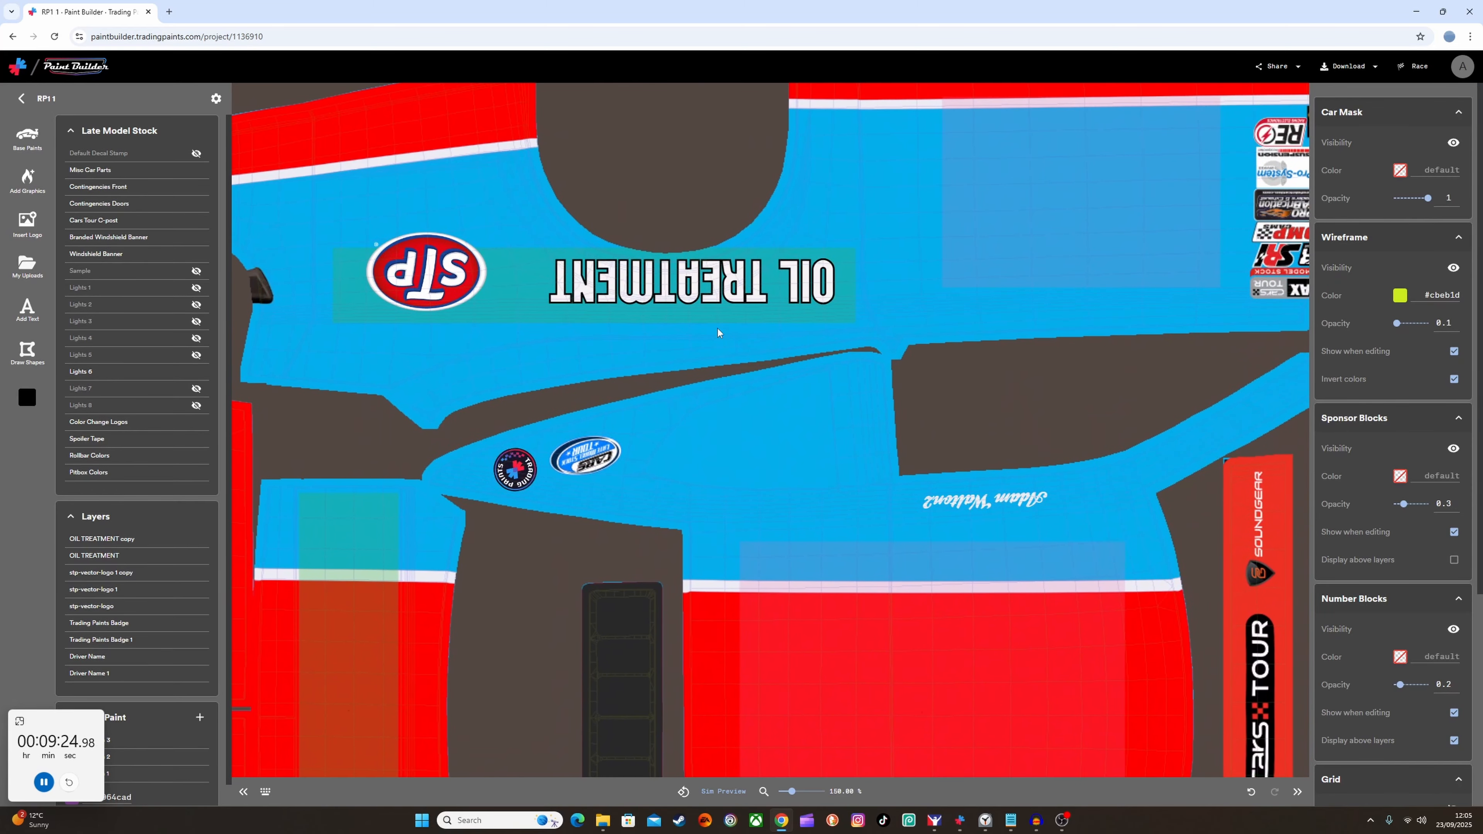
left_click_drag(707, 272, 693, 275)
left_click_drag(699, 535, 583, 147)
left_click_drag(556, 742, 573, 740)
left_click_drag(719, 285, 693, 224)
left_click_drag(524, 685, 510, 674)
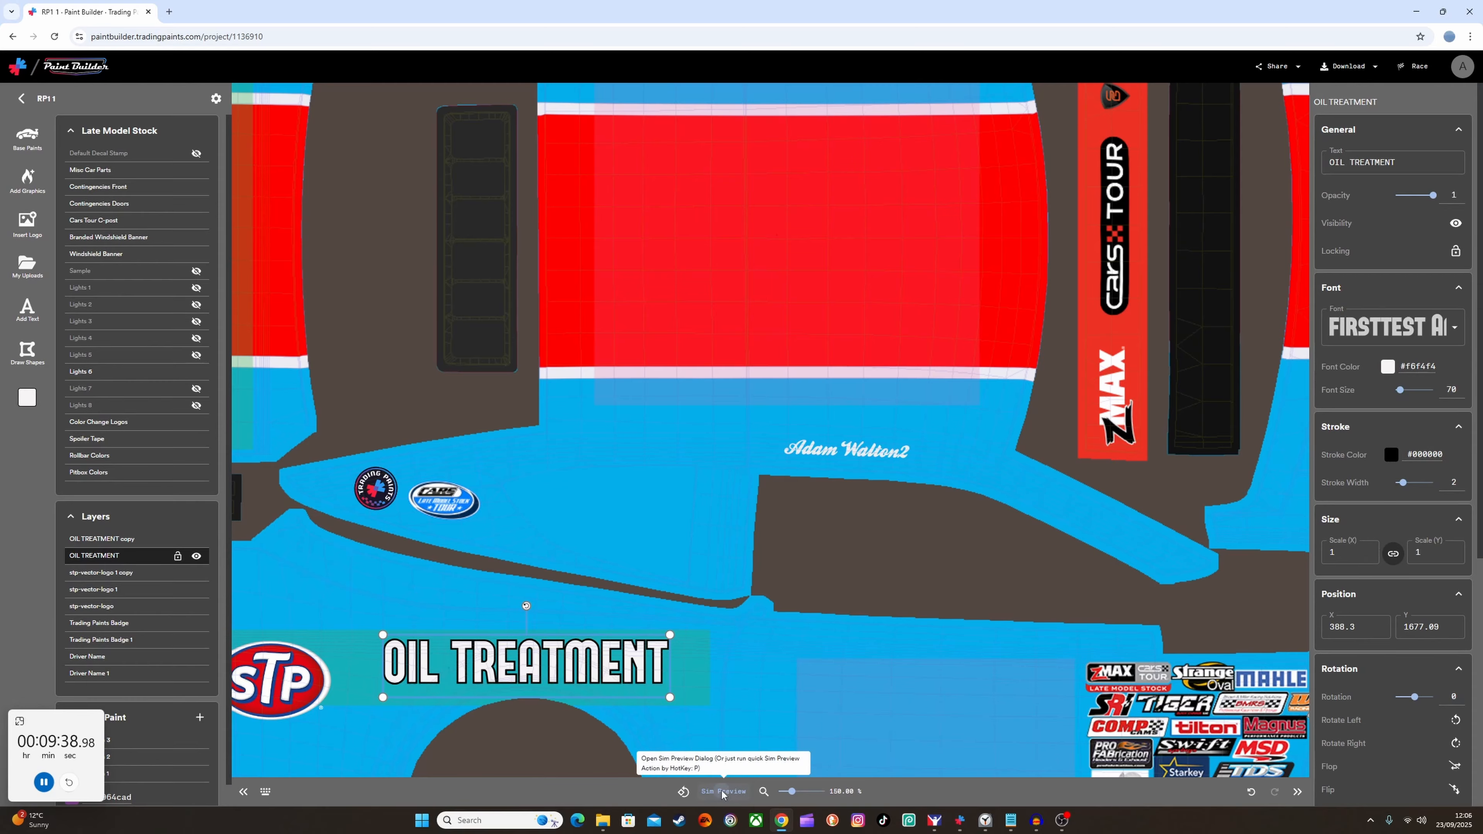
Update the sim preview and inspect the OIL TREATMENT text on both sides of the car in iRacing.
left_click(731, 792)
left_click(993, 521)
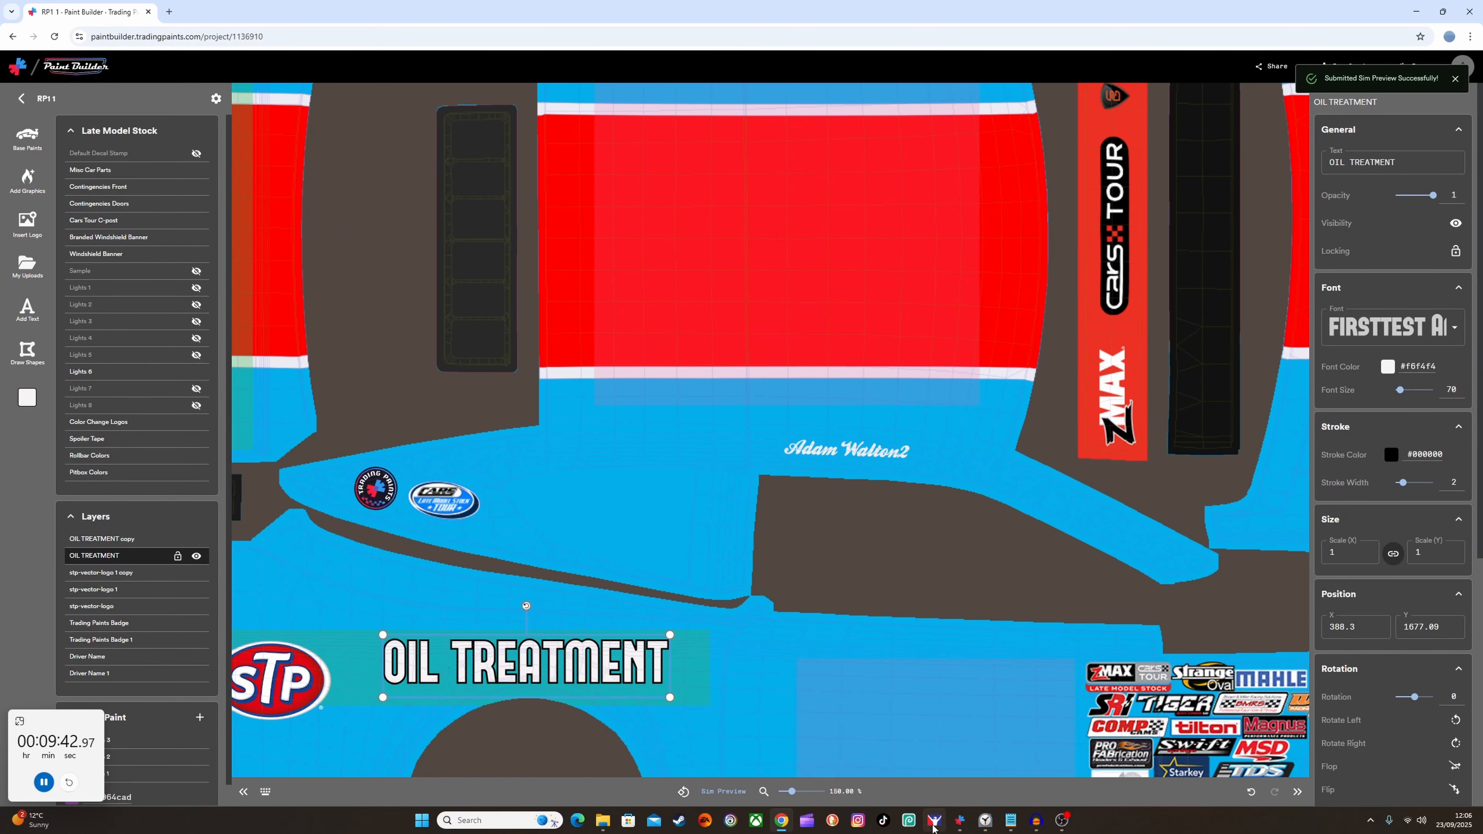
mouse_move(934, 829)
left_click(915, 749)
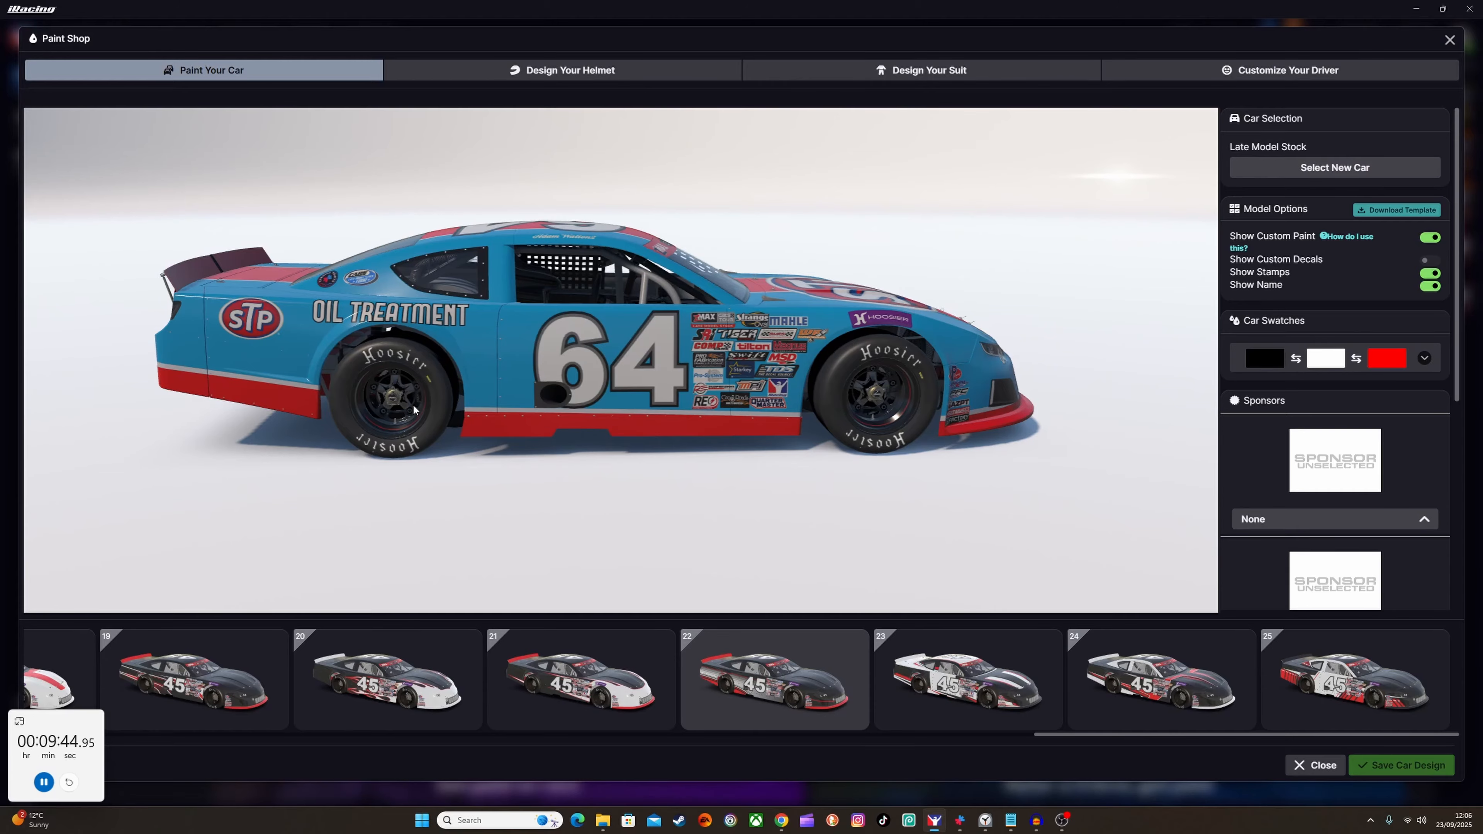
left_click_drag(428, 428, 780, 398)
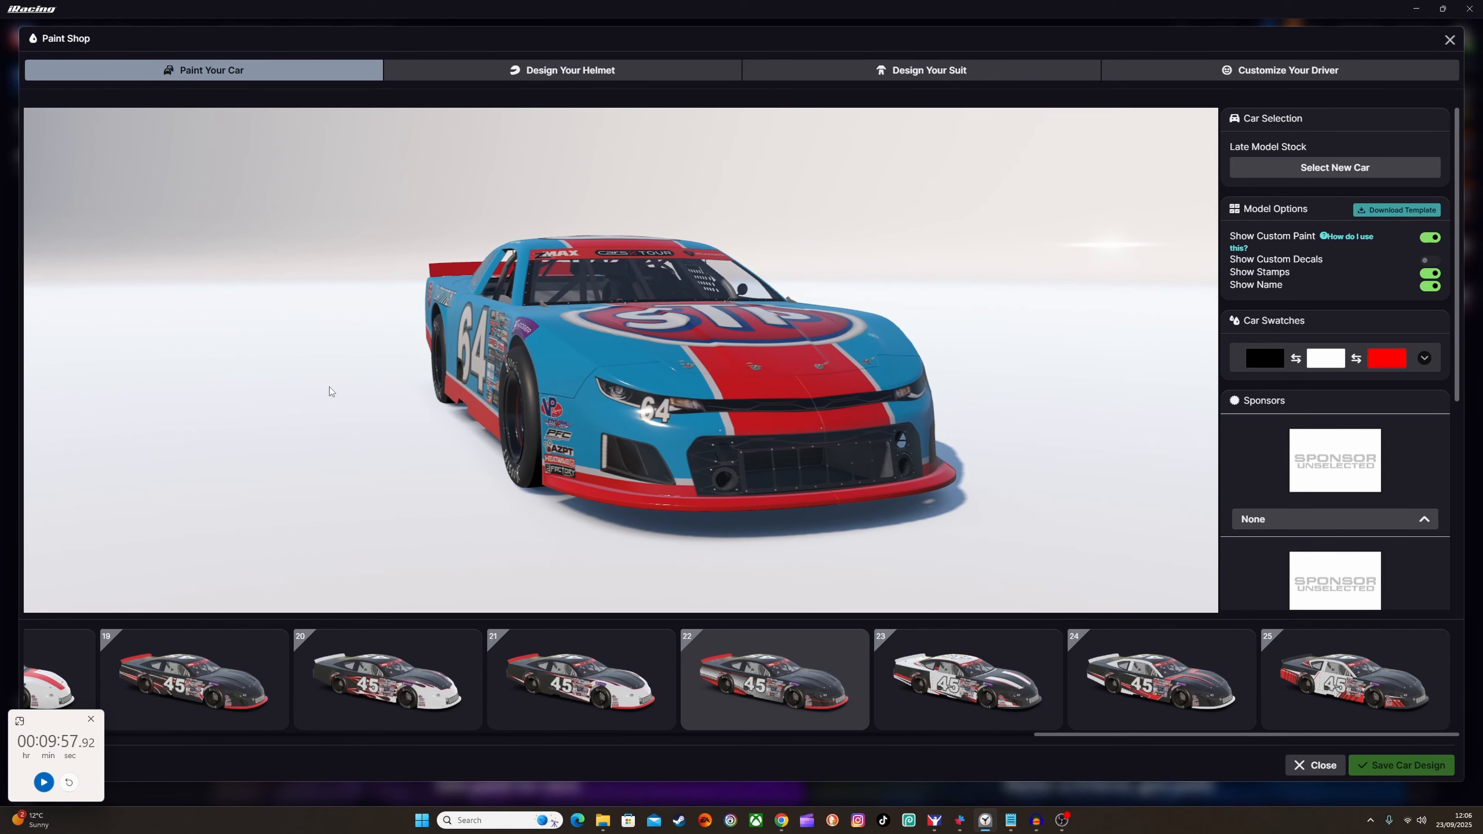
left_click_drag(329, 392, 449, 390)
left_click_drag(504, 383, 654, 401)
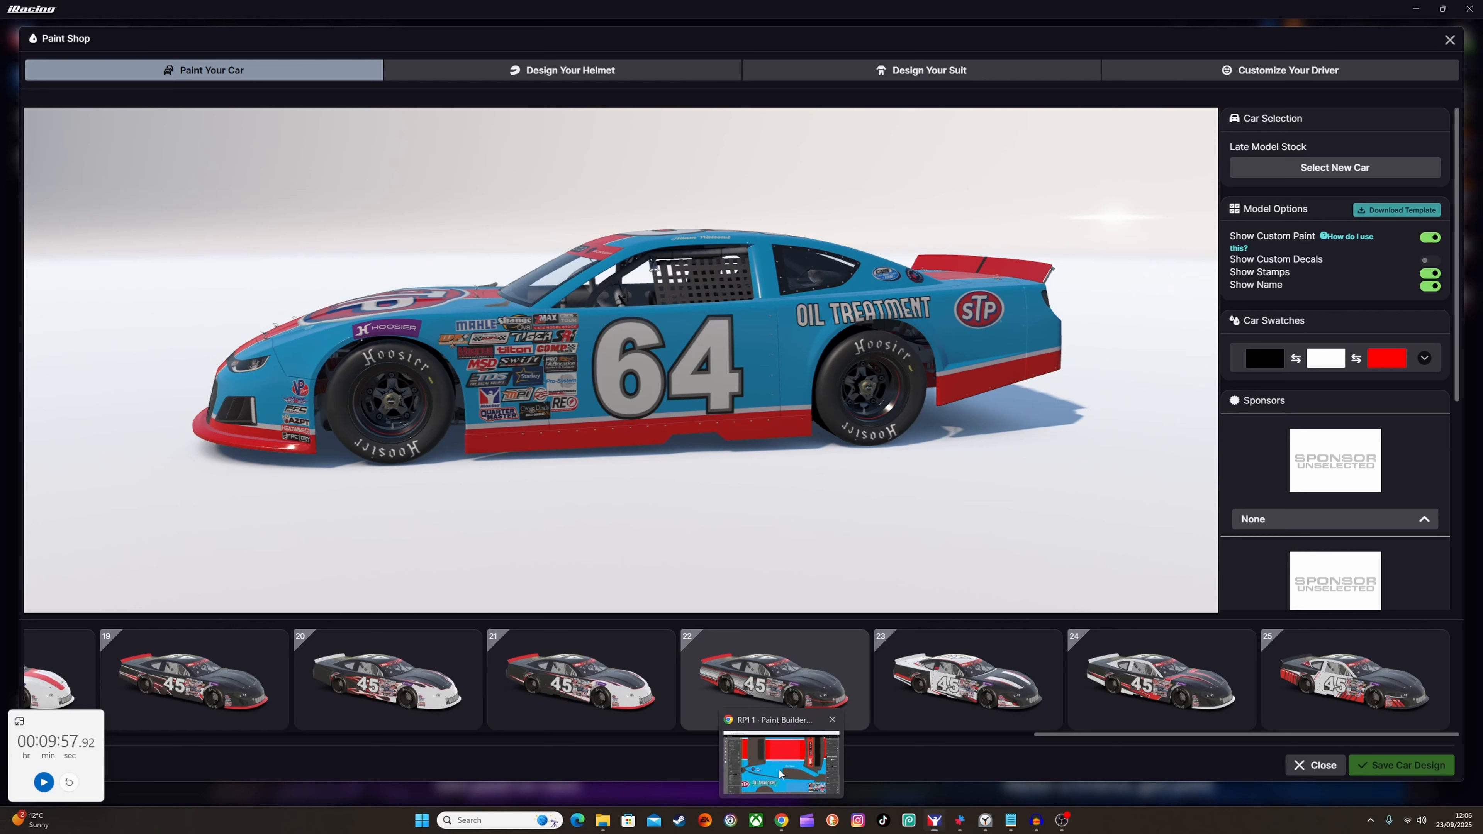
Return to Paint Builder and apply the design as the Late Model Stock race paint with a sim-stamped number.
left_click(785, 827)
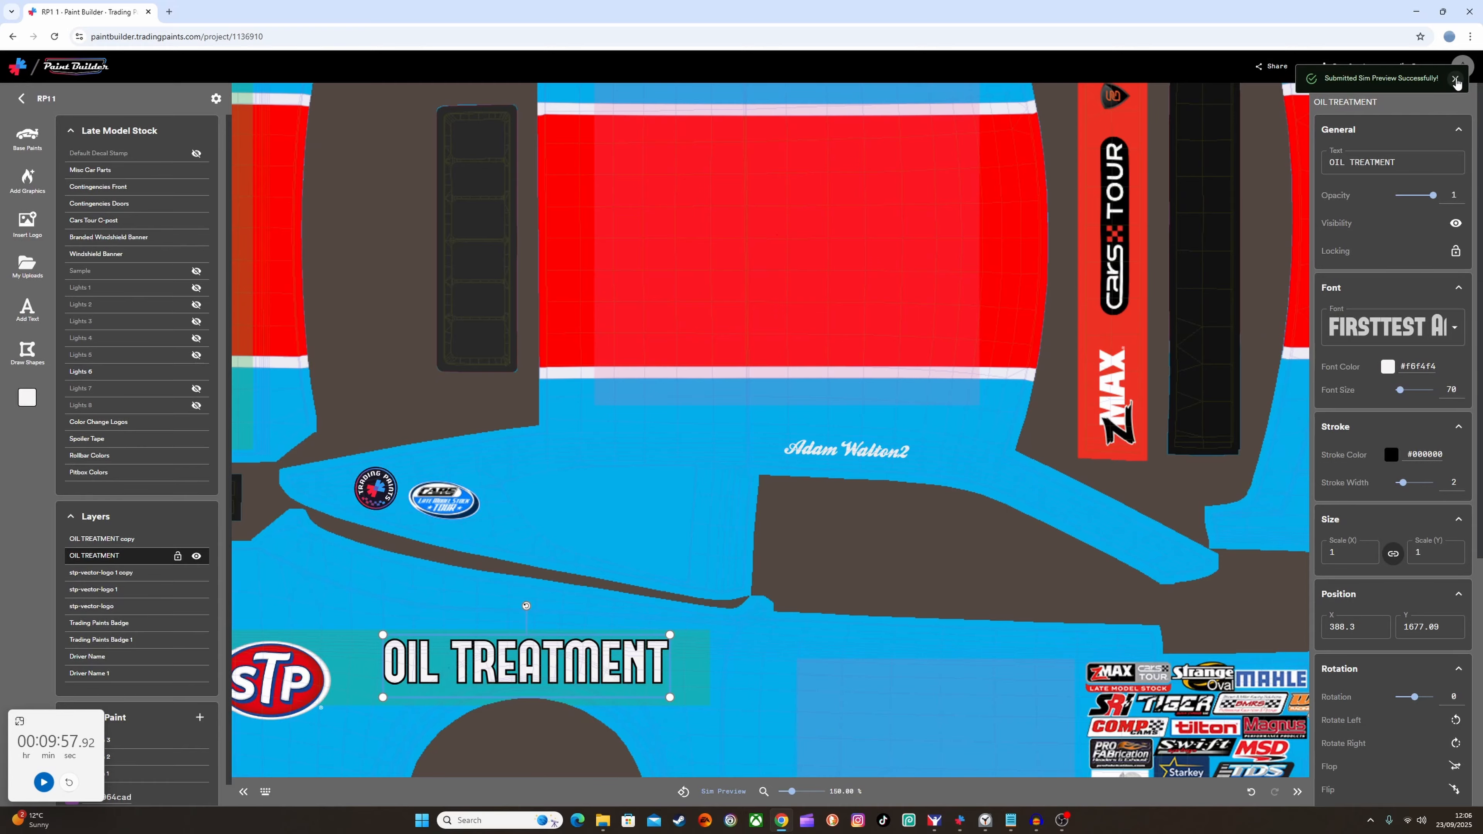
left_click(1460, 84)
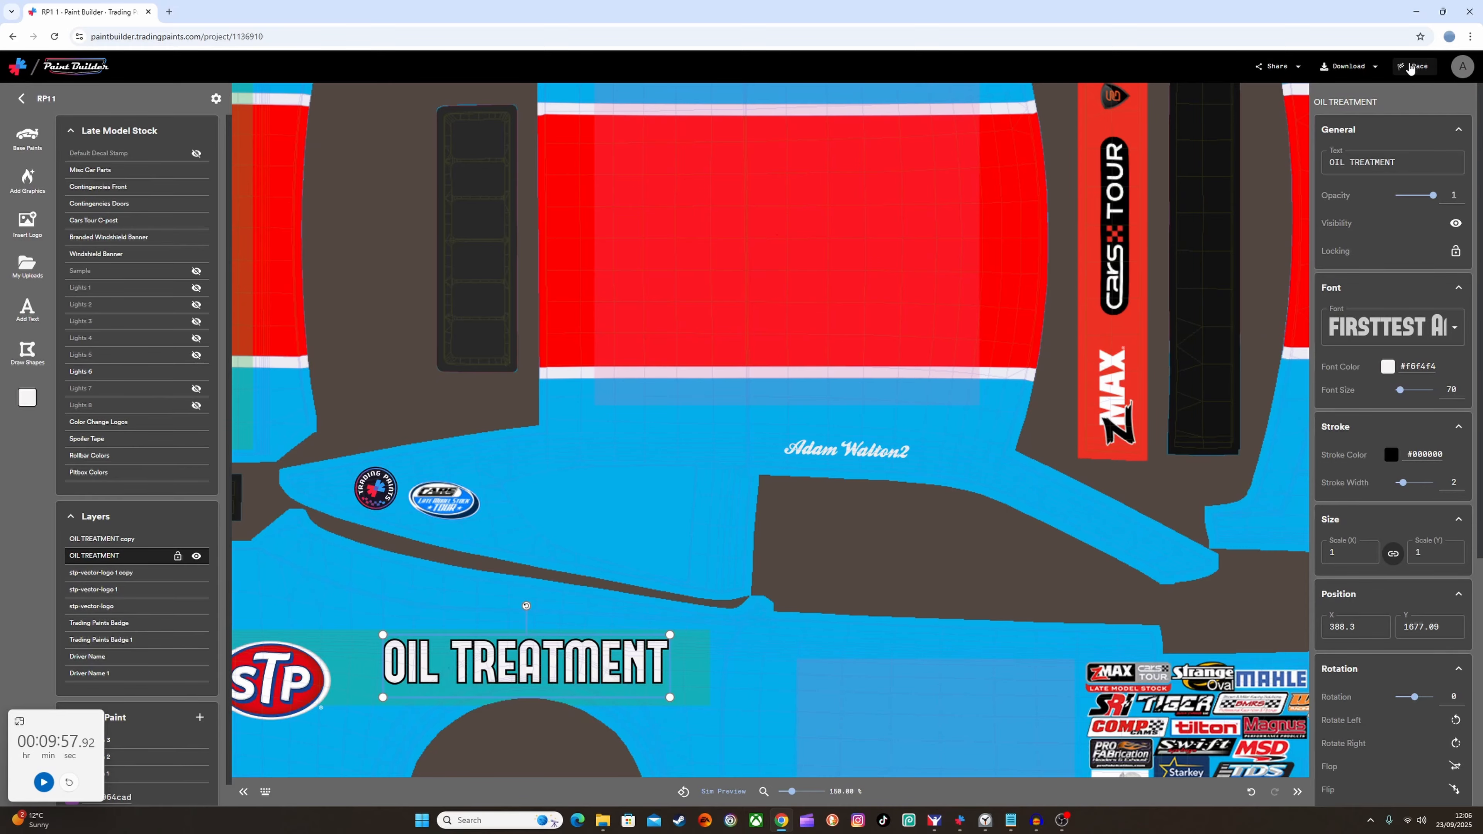
left_click(1410, 68)
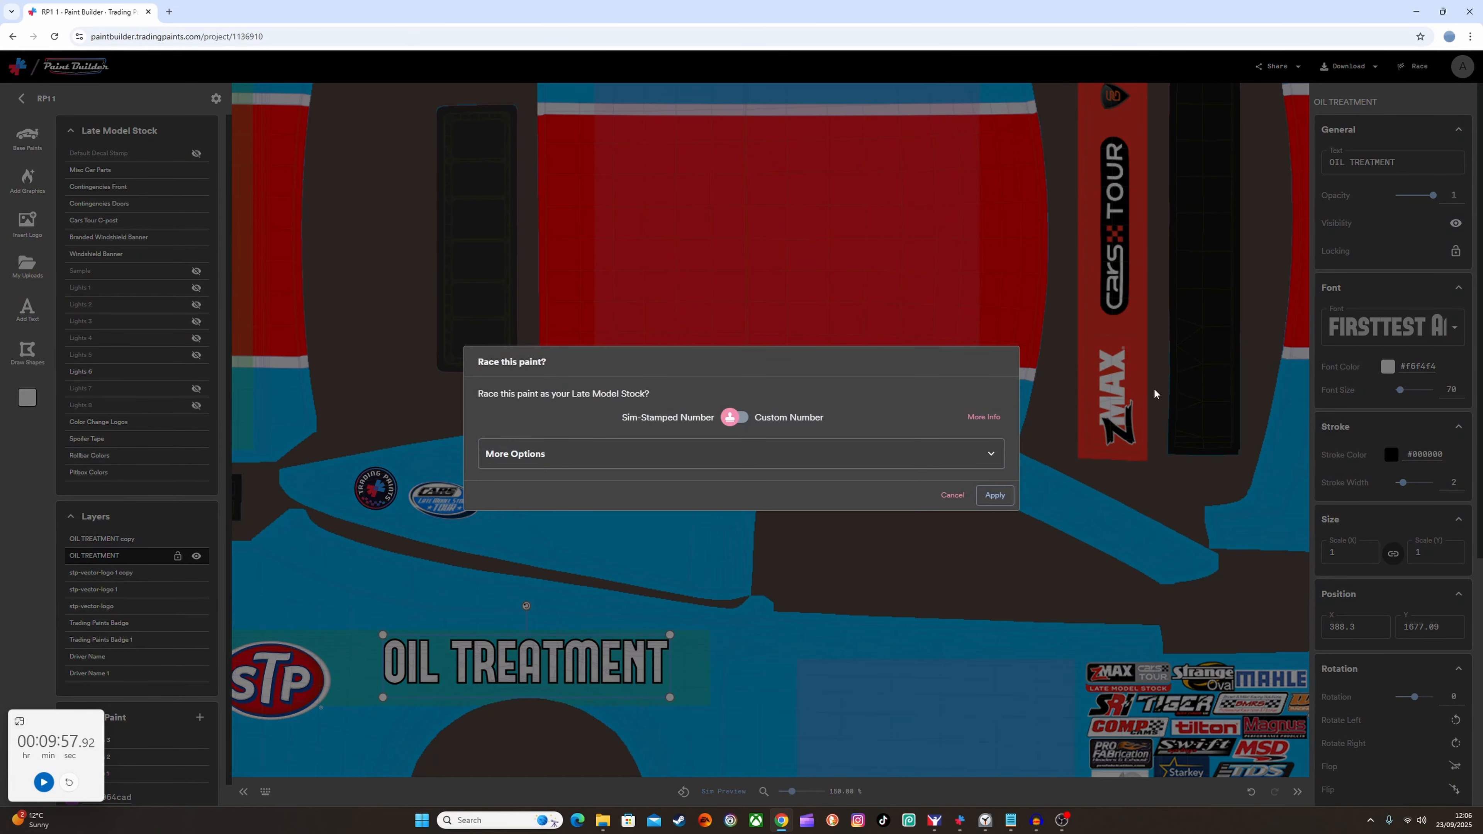
left_click(985, 501)
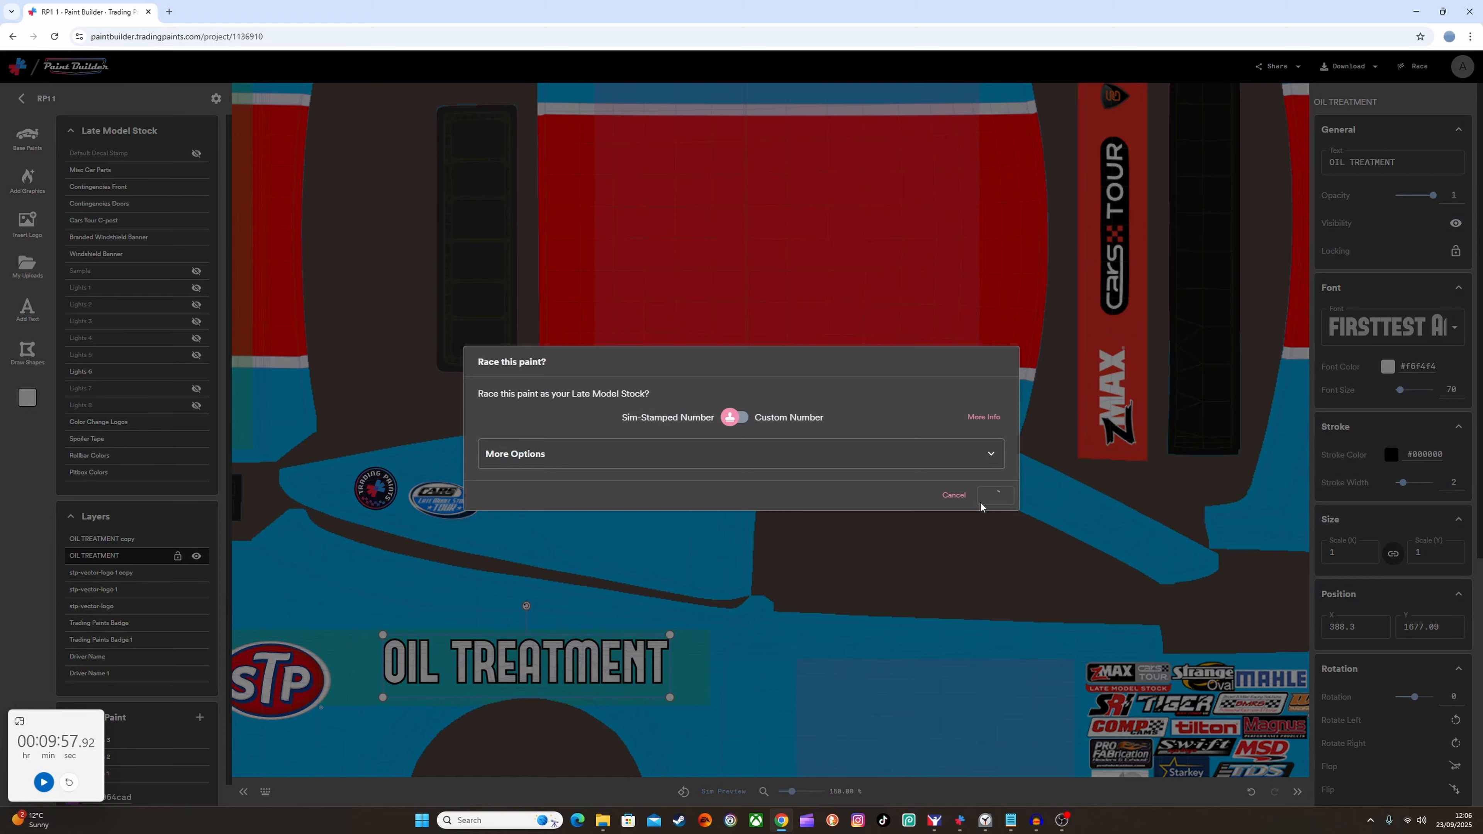